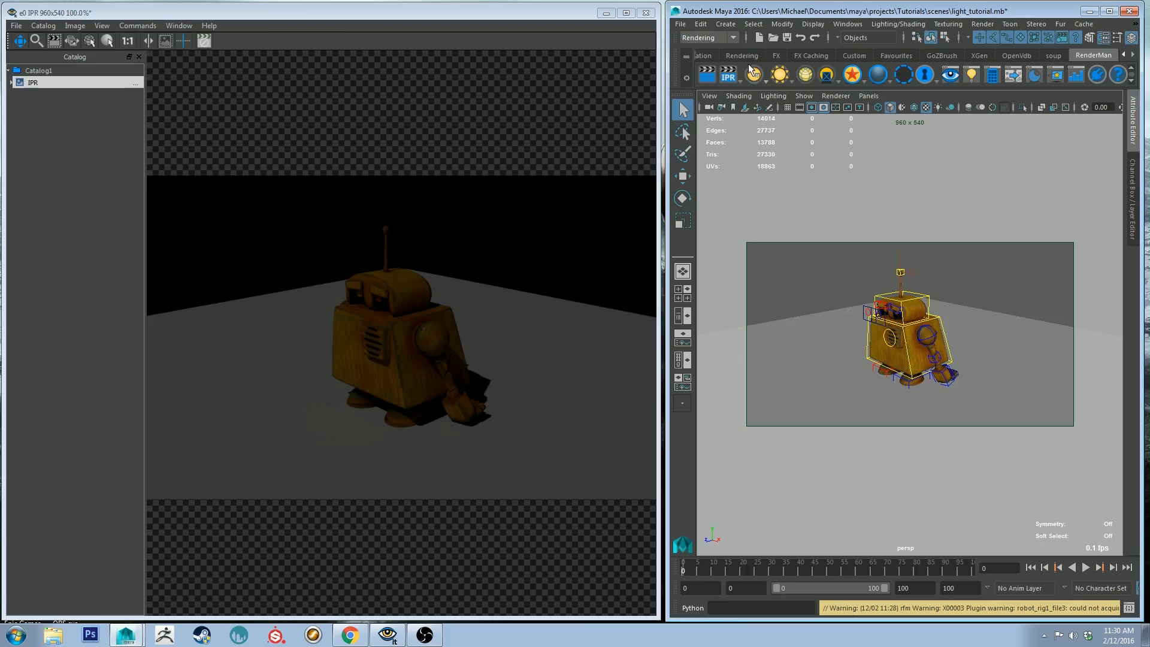
Add a PxrRectLight to the robot scene and get it ready for moving
click(398, 104)
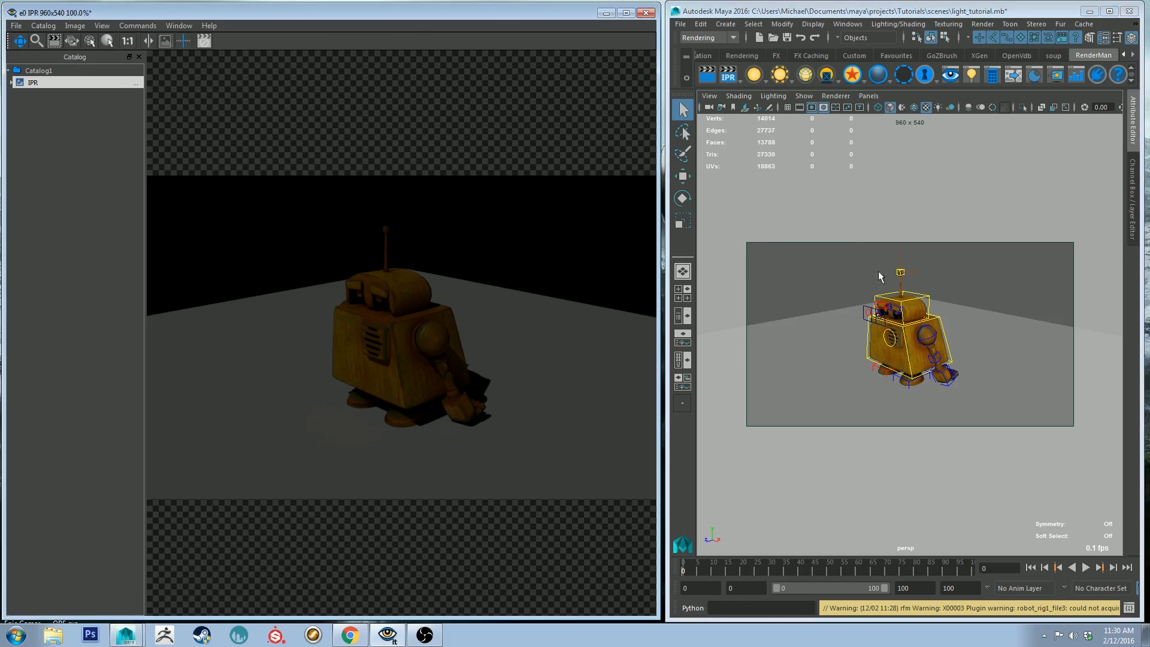
alt+drag(827, 296, 874, 267)
click(857, 364)
alt+right_drag(876, 300, 920, 305)
alt+drag(864, 310, 852, 276)
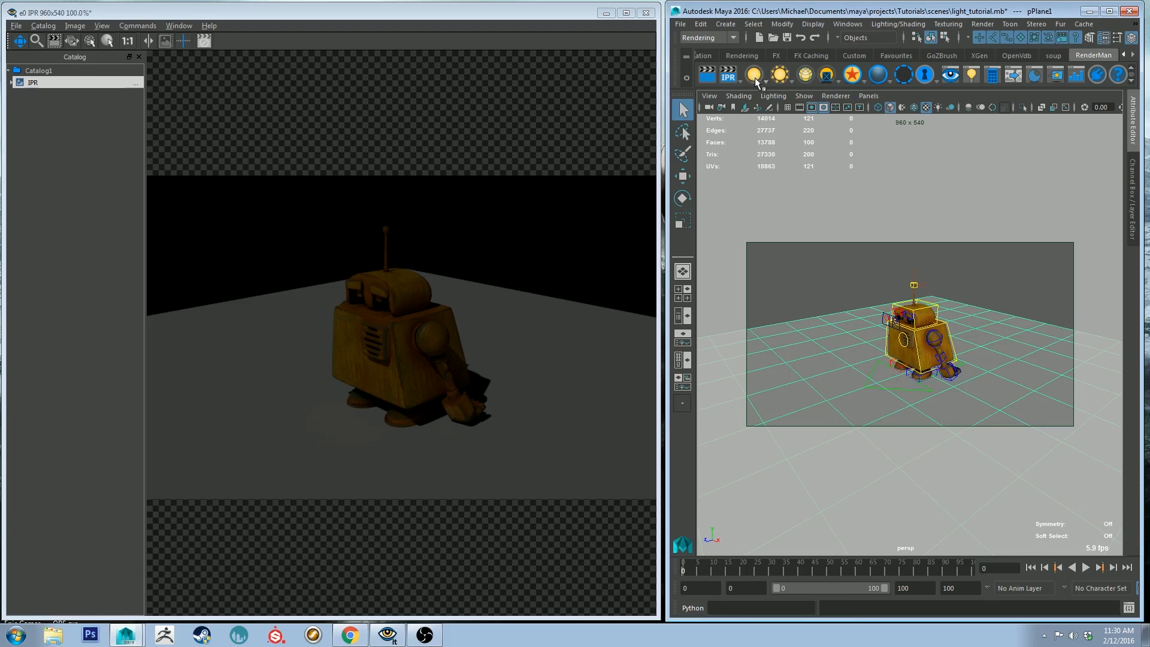
click(754, 76)
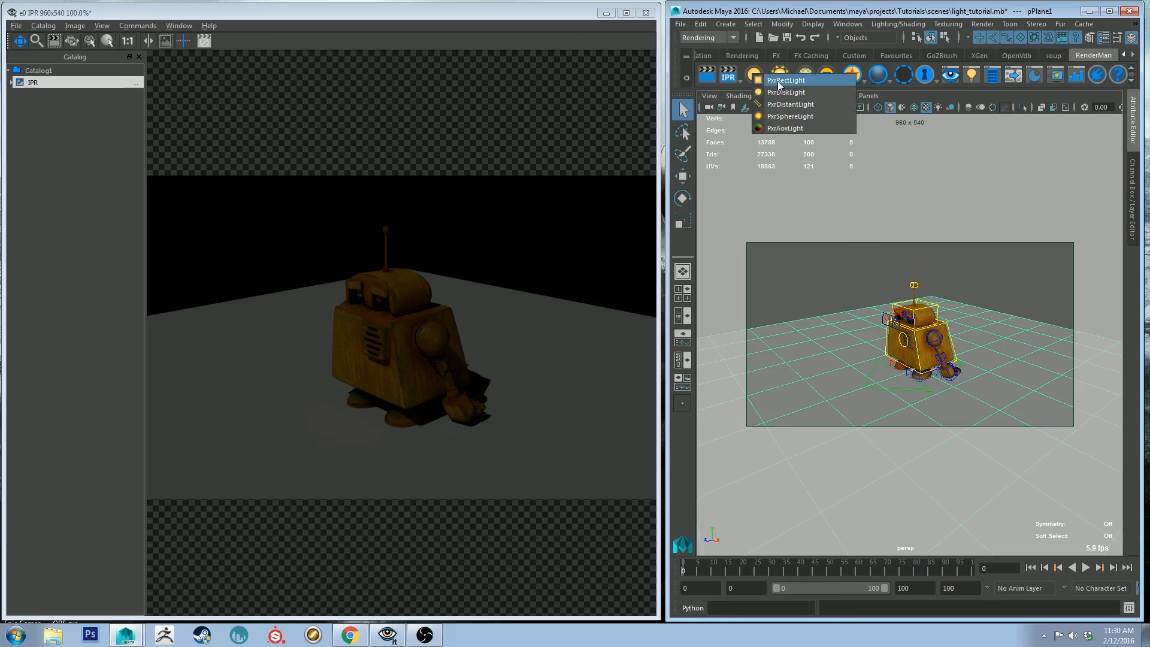
click(777, 81)
key(w)
Move the rectangular light up and out in front of the robot, and rotate it to aim down at the robot
alt+drag(925, 346, 878, 377)
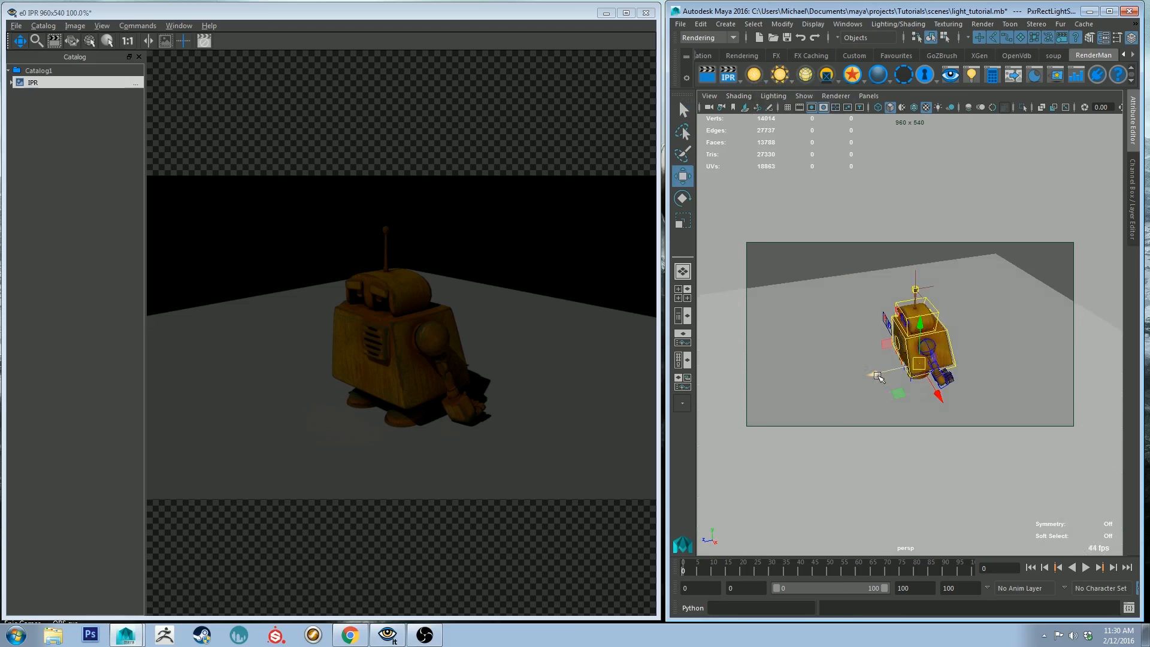
drag(697, 411, 783, 401)
drag(815, 343, 792, 247)
key(e)
key(w)
alt+drag(805, 288, 810, 145)
key(e)
alt+drag(844, 243, 868, 254)
Start a new IPR render and set the rectangular light's intensity to 10
right_click(730, 71)
click(750, 79)
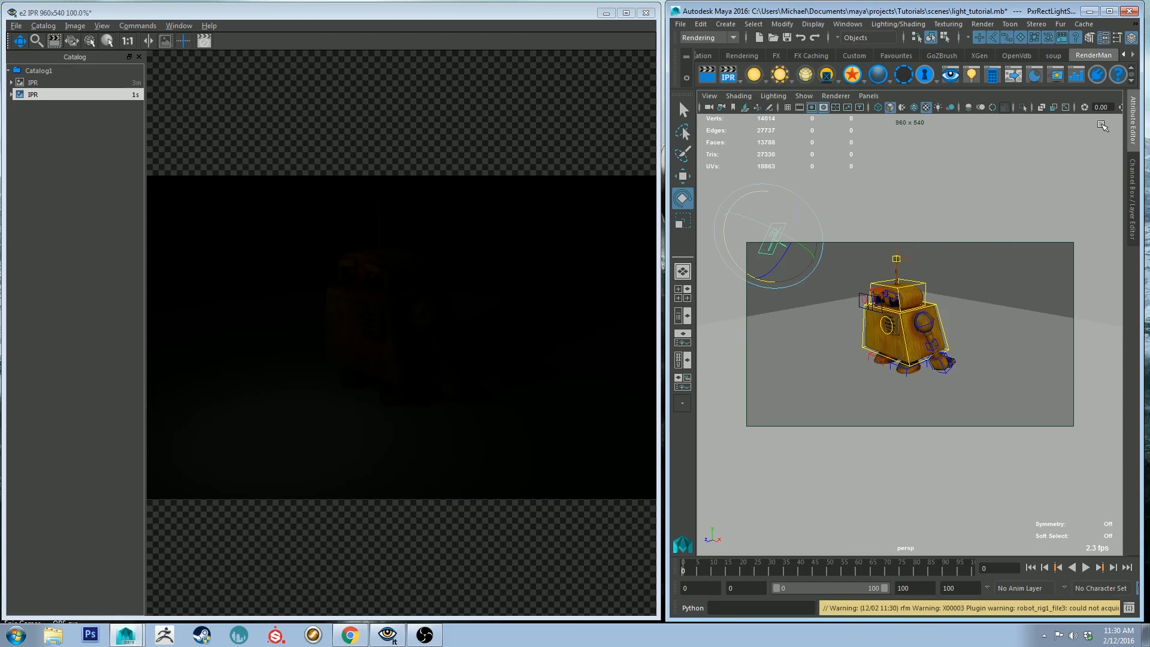
click(1134, 118)
text(2)
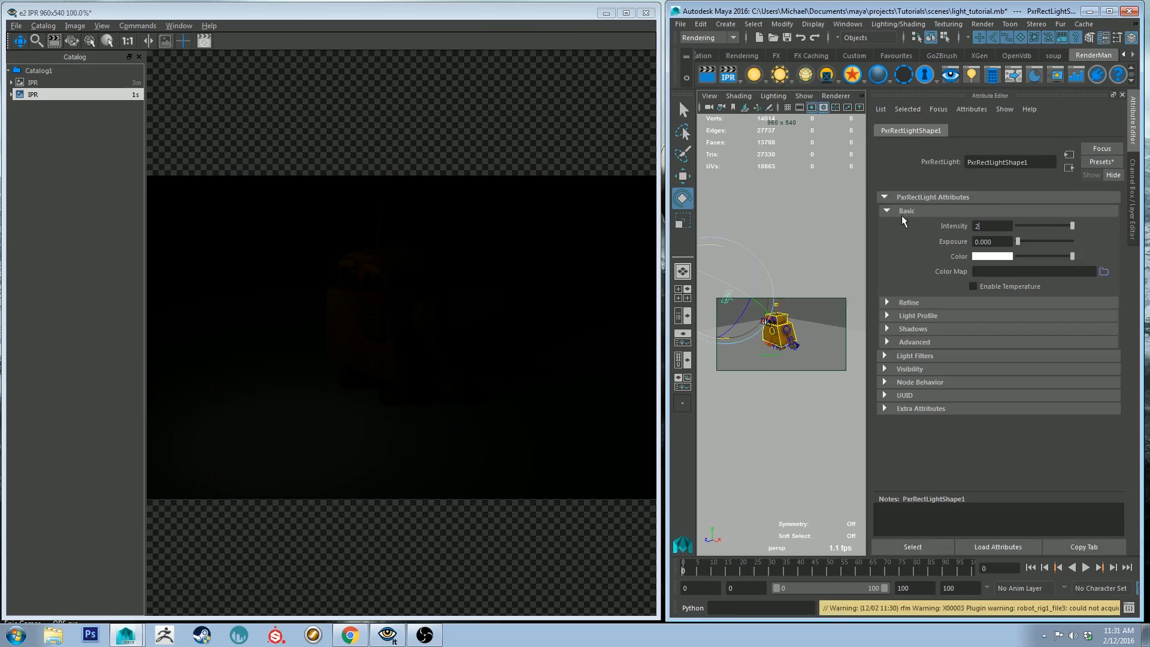
key(BackSpace)
text(10)
key(Return)
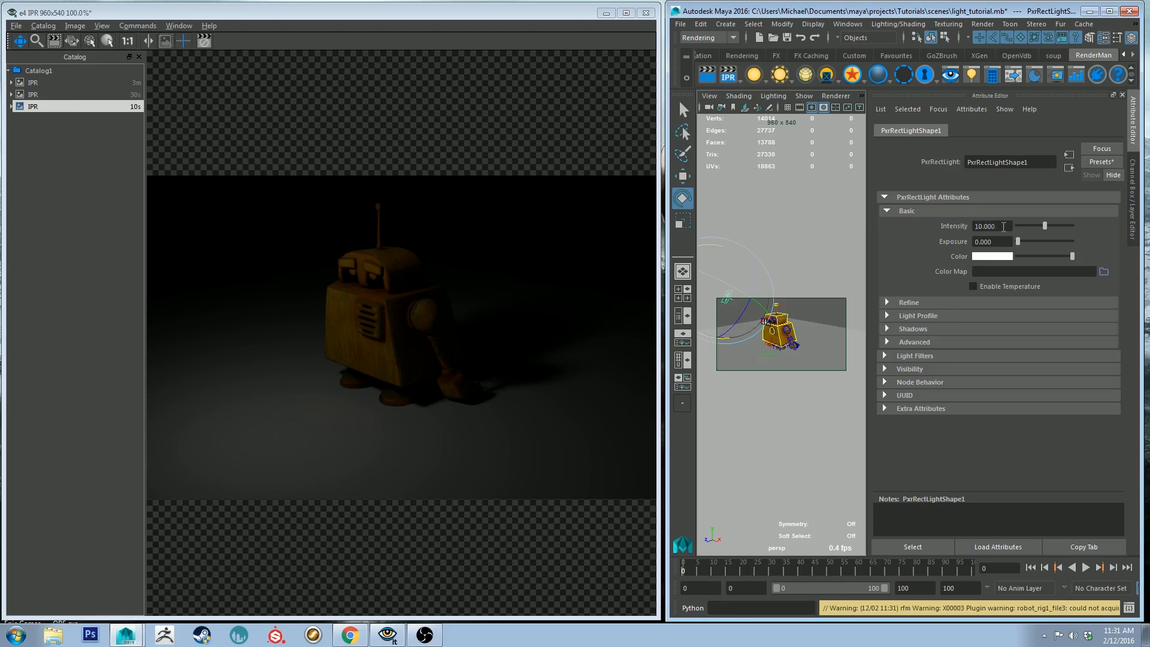
Set the light's intensity to 25 and try exposure values of 1 and 5
text(25)
key(Return)
key(Tab)
text(1)
key(Return)
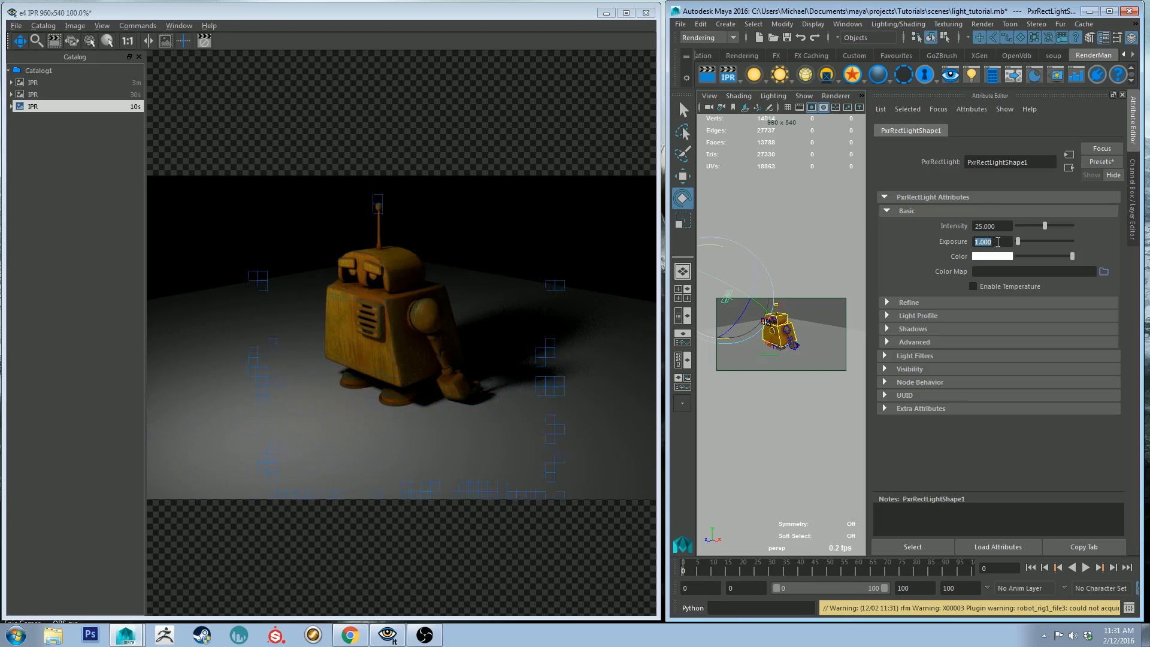
key(shift+Tab)
key(Return)
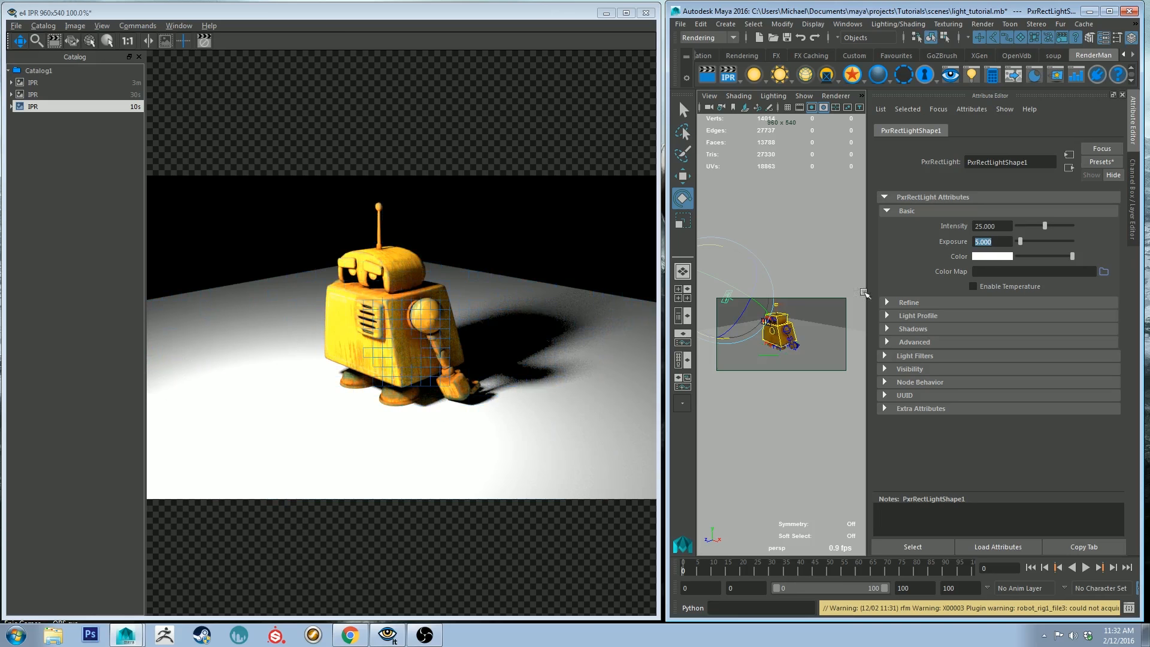
Change the light's colour to blue and raise its exposure to 100
click(995, 257)
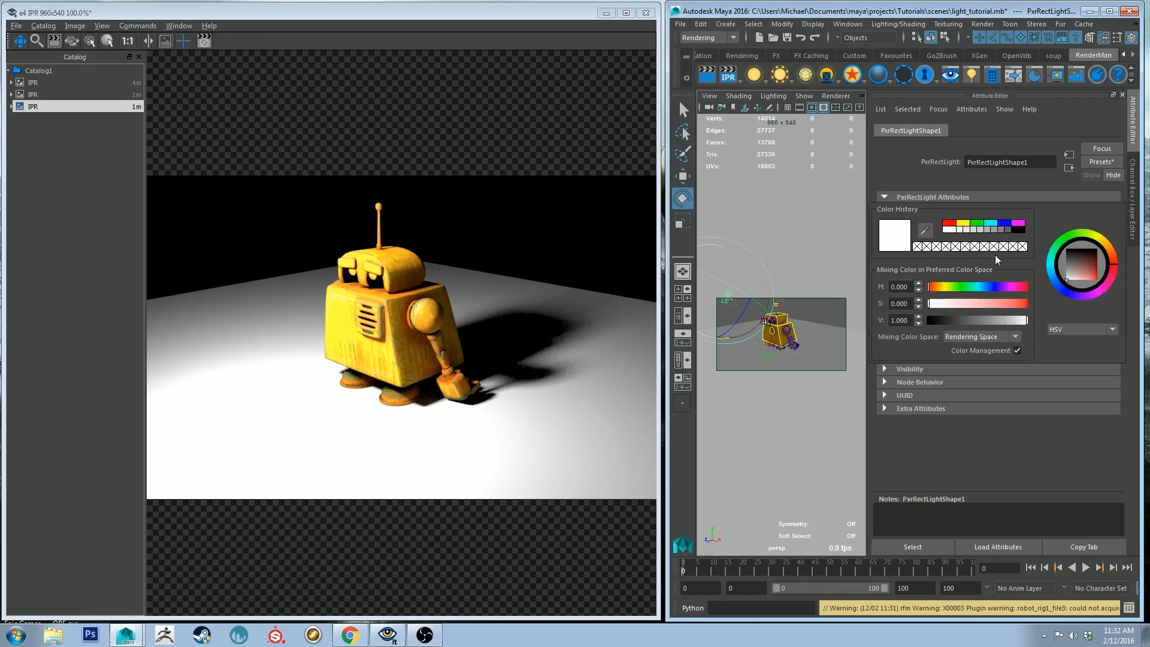
click(1008, 224)
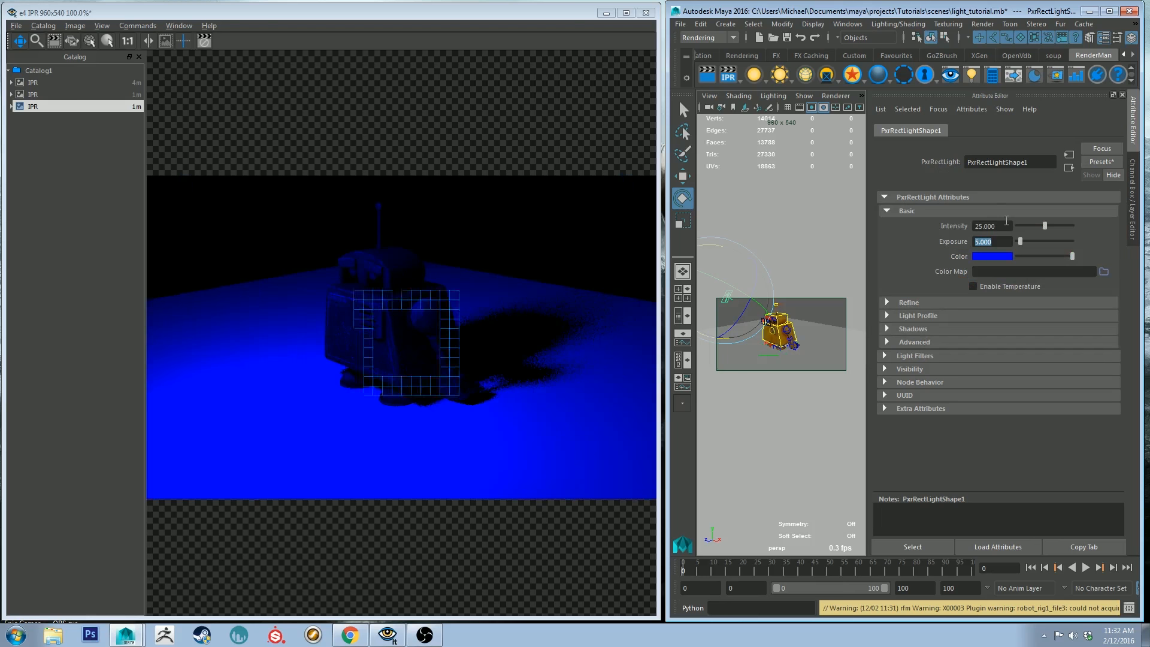
drag(1020, 240, 1071, 242)
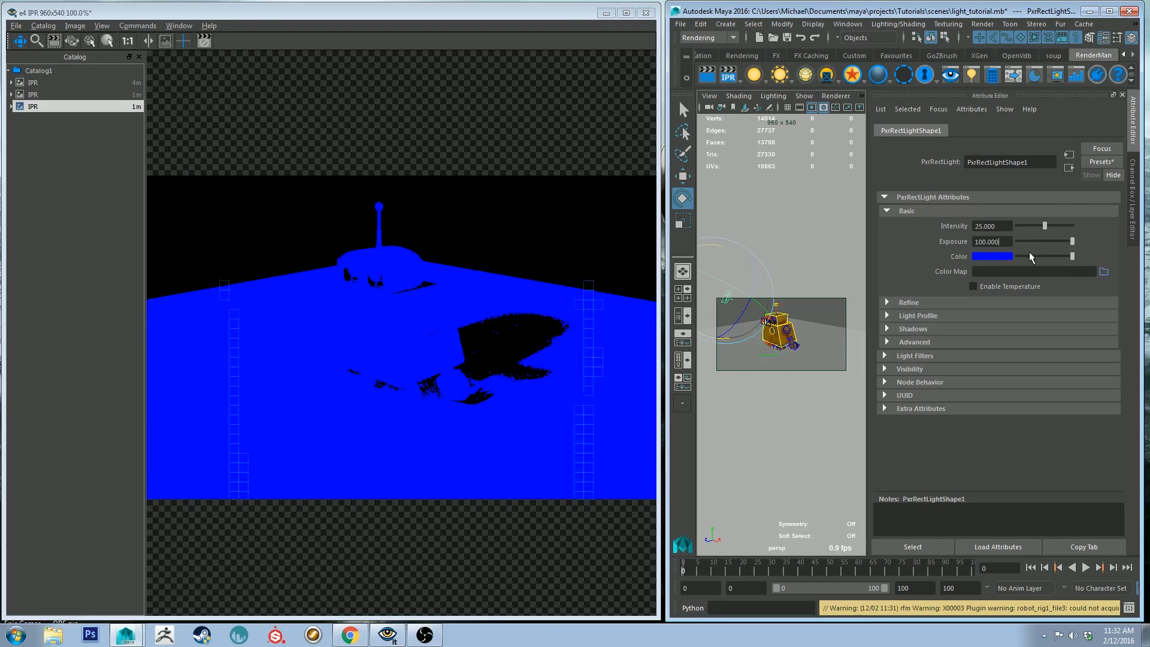
Set the light's exposure to 1 and its colour to white
double_click(984, 245)
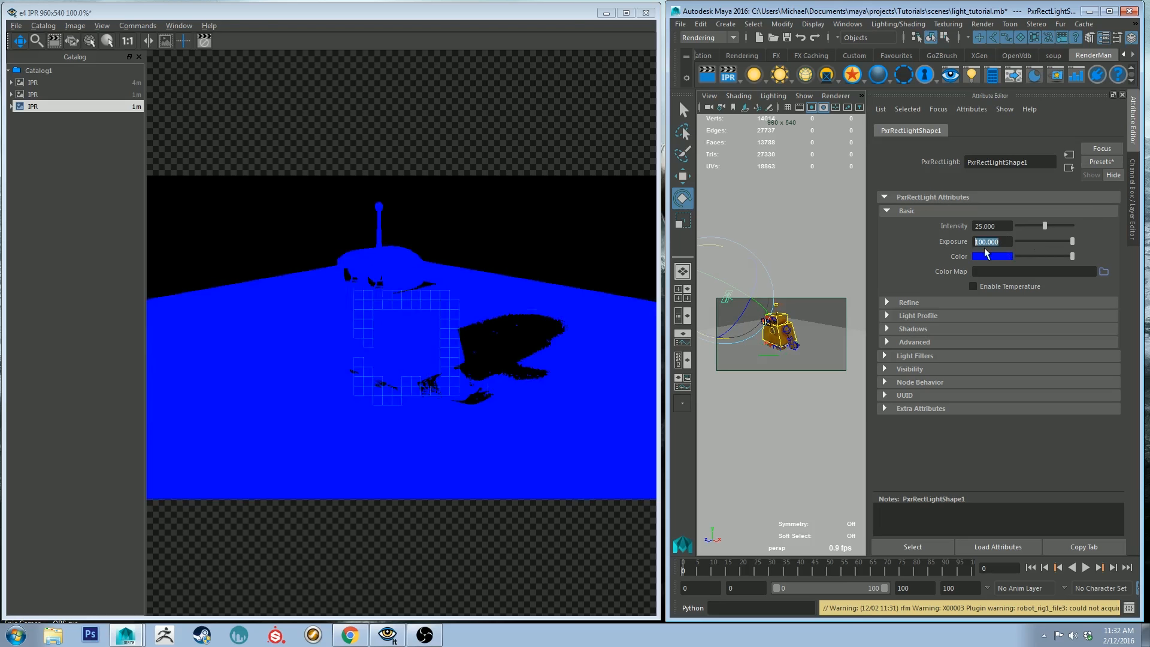
text(1)
key(Return)
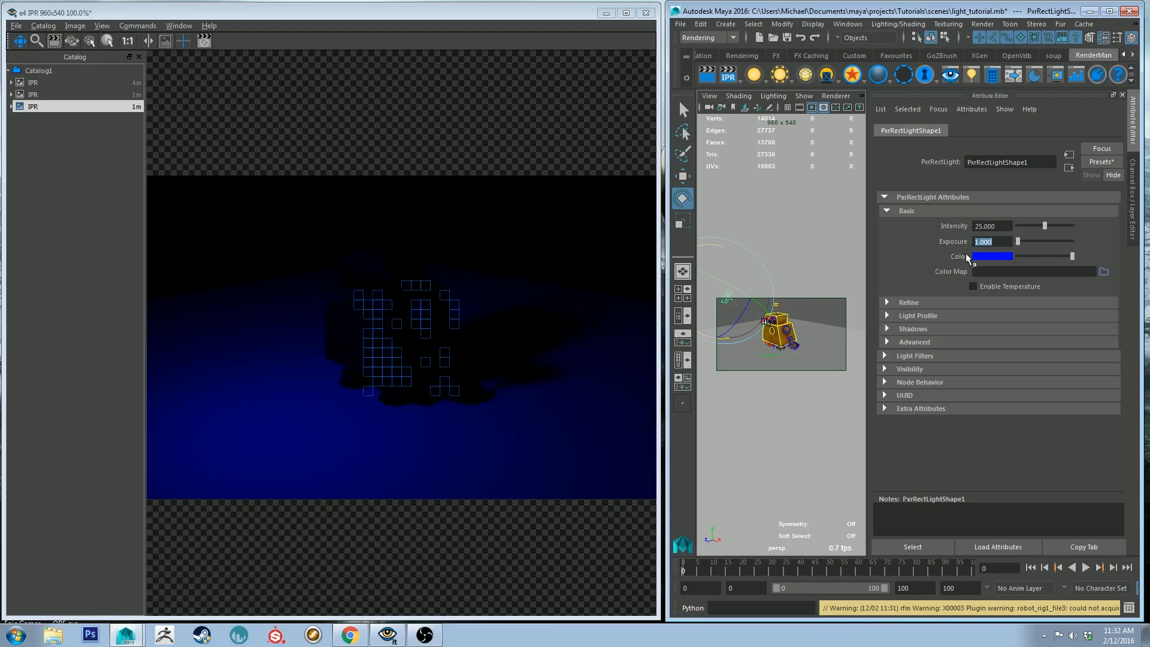
click(988, 255)
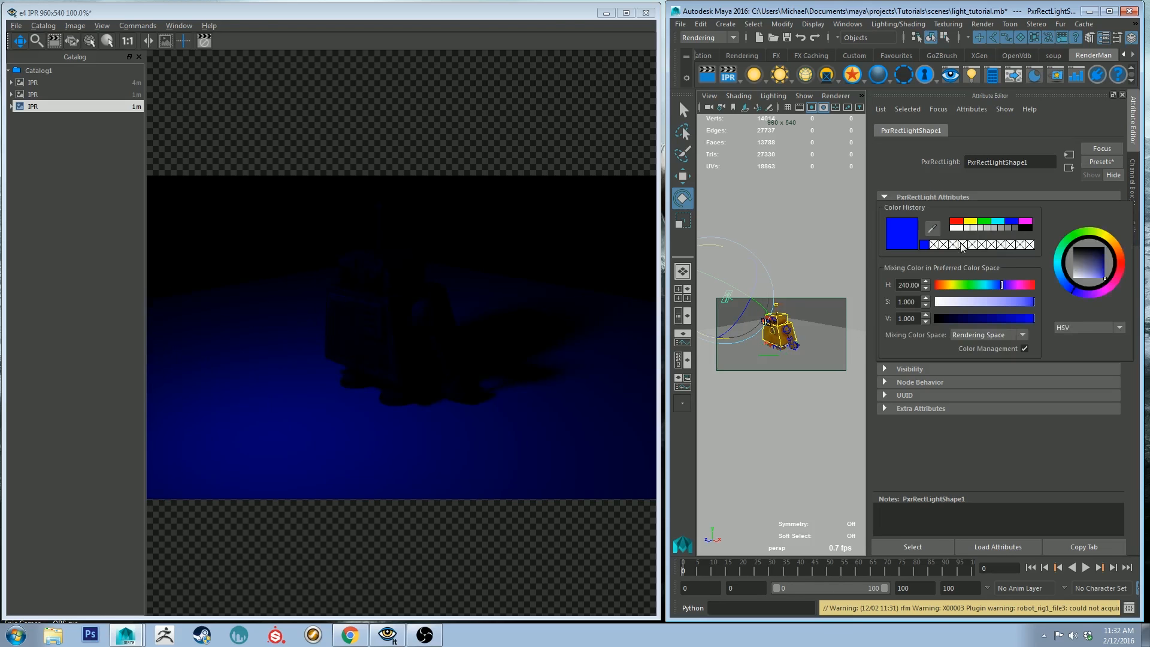
click(958, 227)
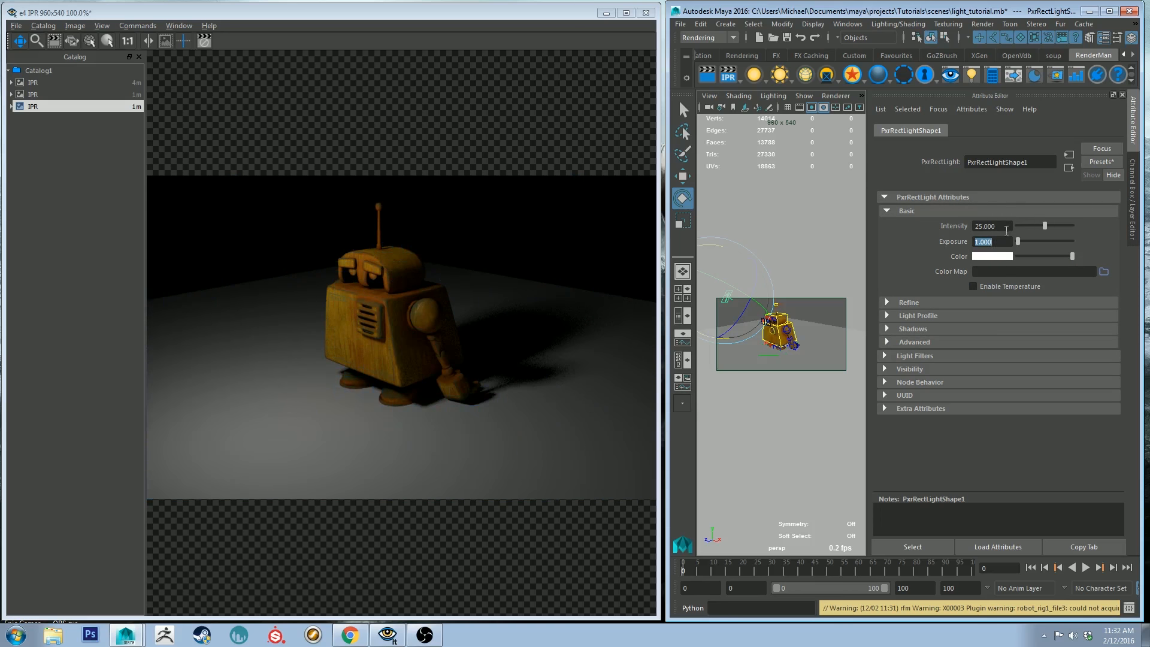
Try an exposure of 2 on the light and return it to 1
text(2)
key(Return)
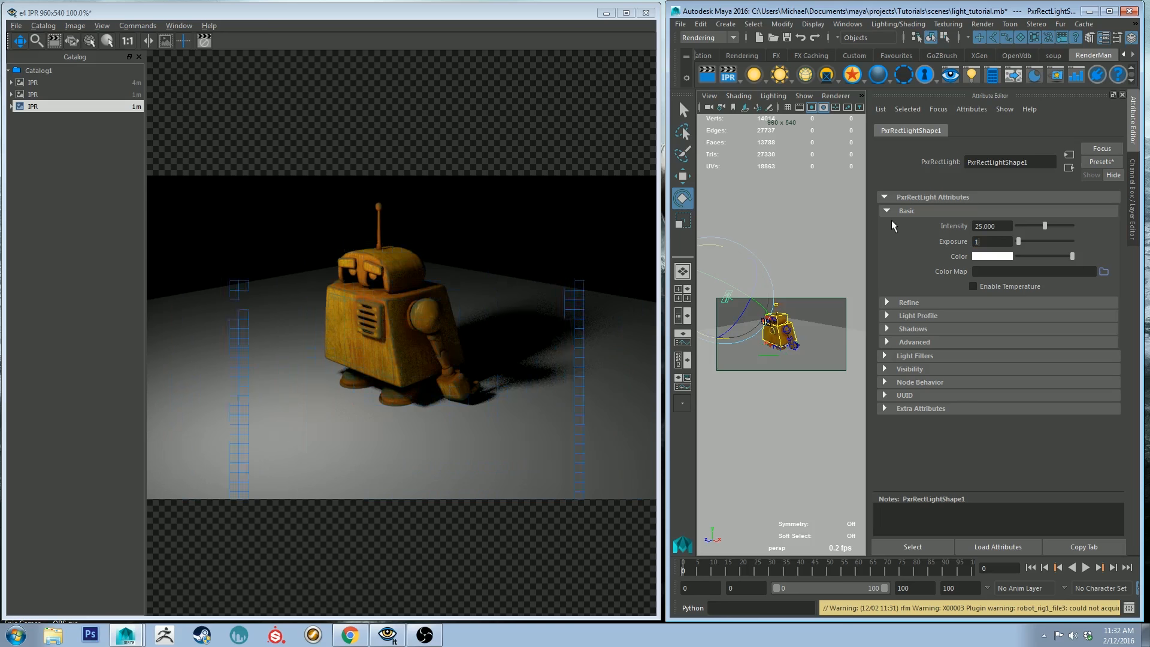
text(1)
key(Return)
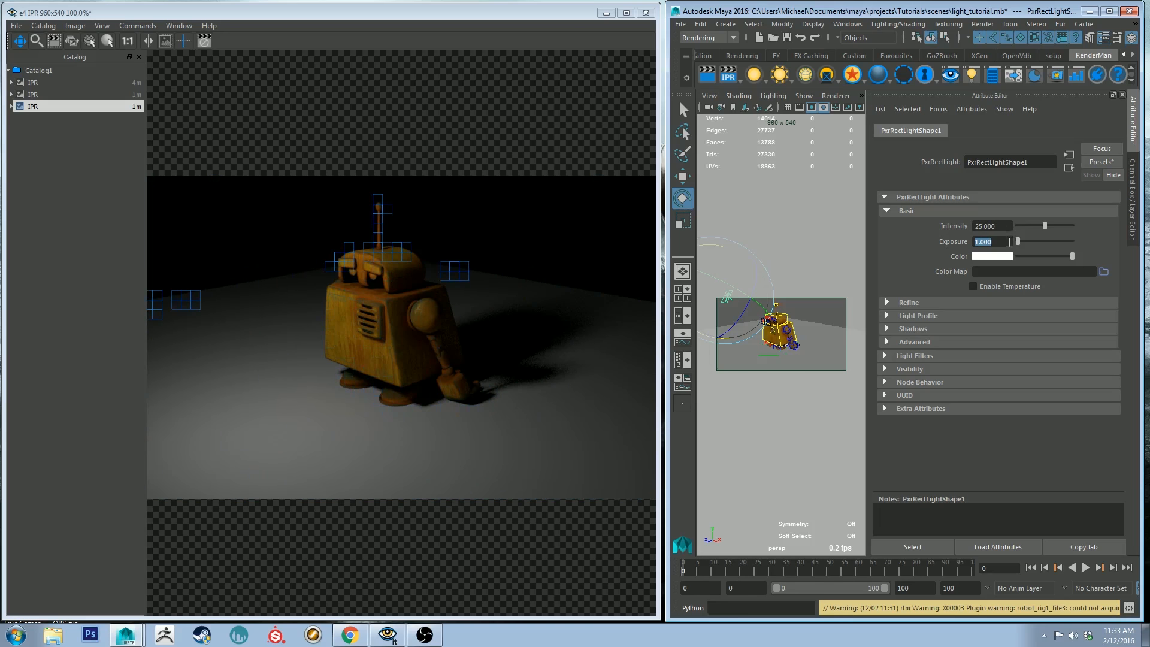
Try a red light colour on the rectangular light and return it to white
click(979, 257)
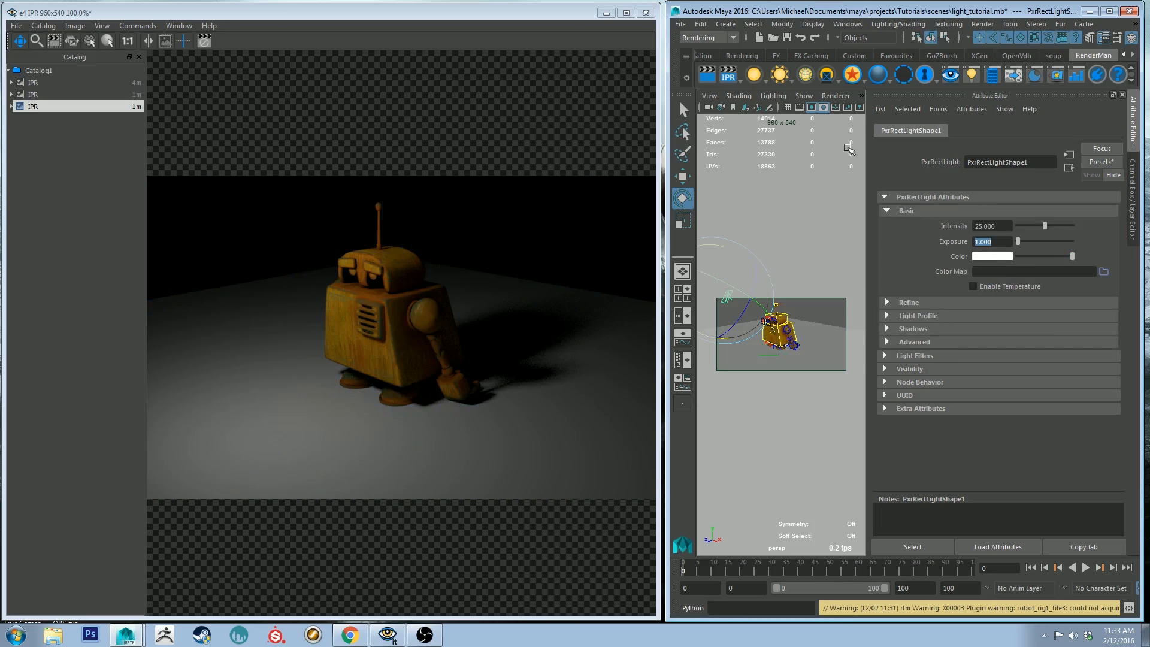
click(979, 257)
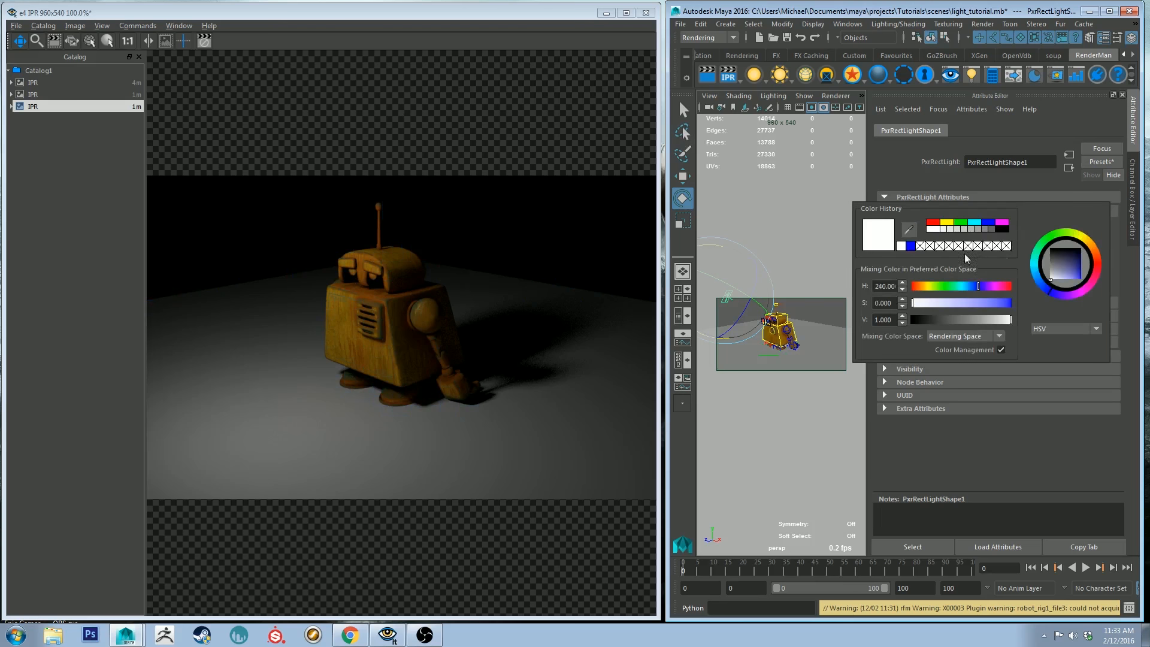
click(935, 224)
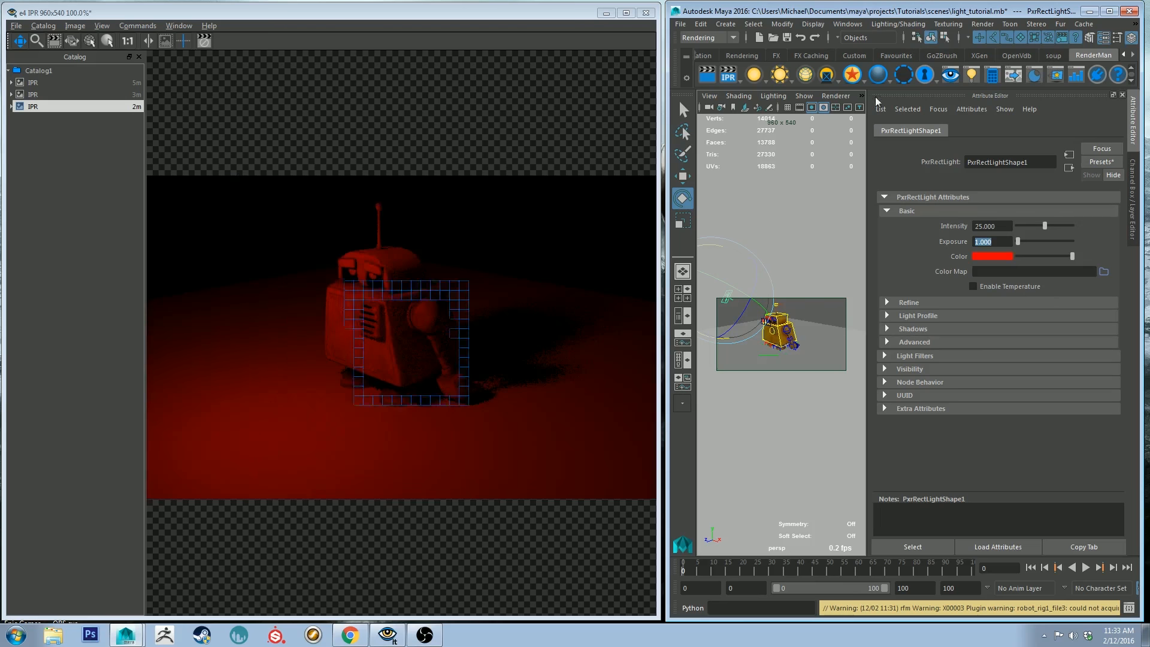
click(991, 255)
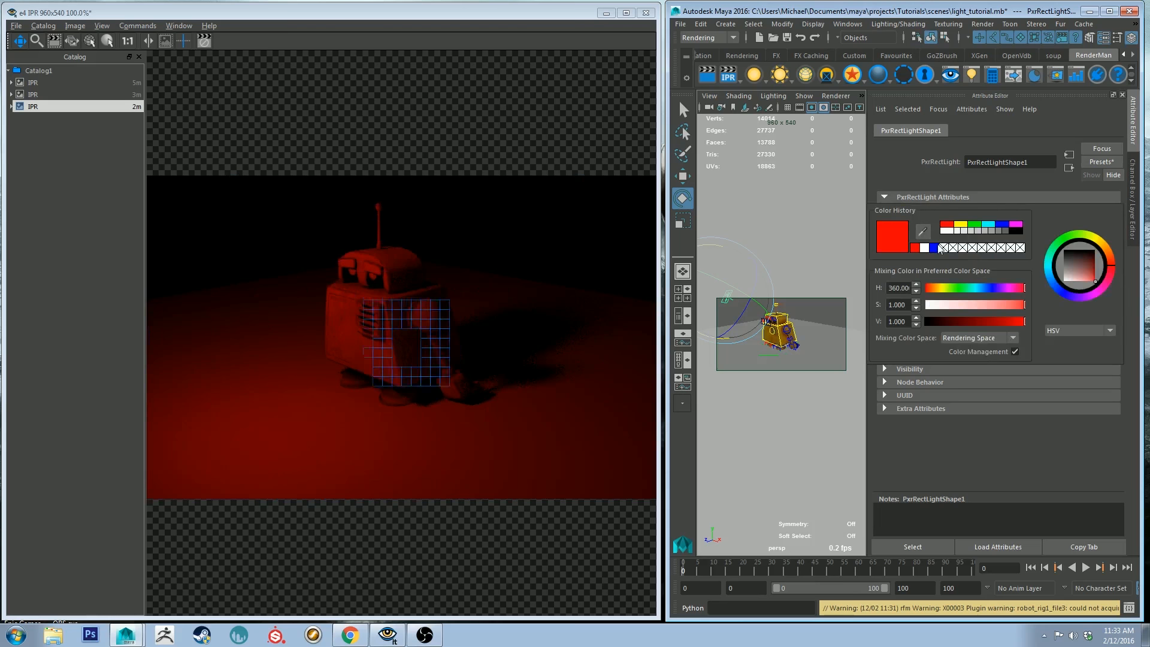
click(944, 231)
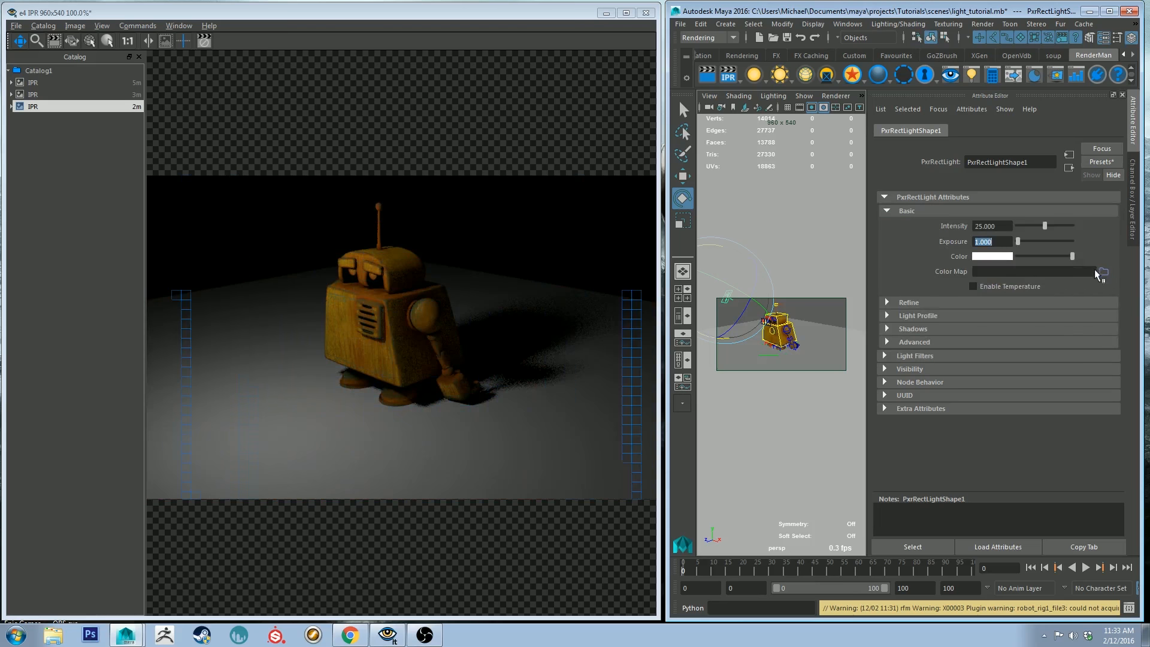
Load WinterForest_Ref.hdr from the Winter_Forest HDRI textures as the light's colour map and reselect the light
click(1103, 272)
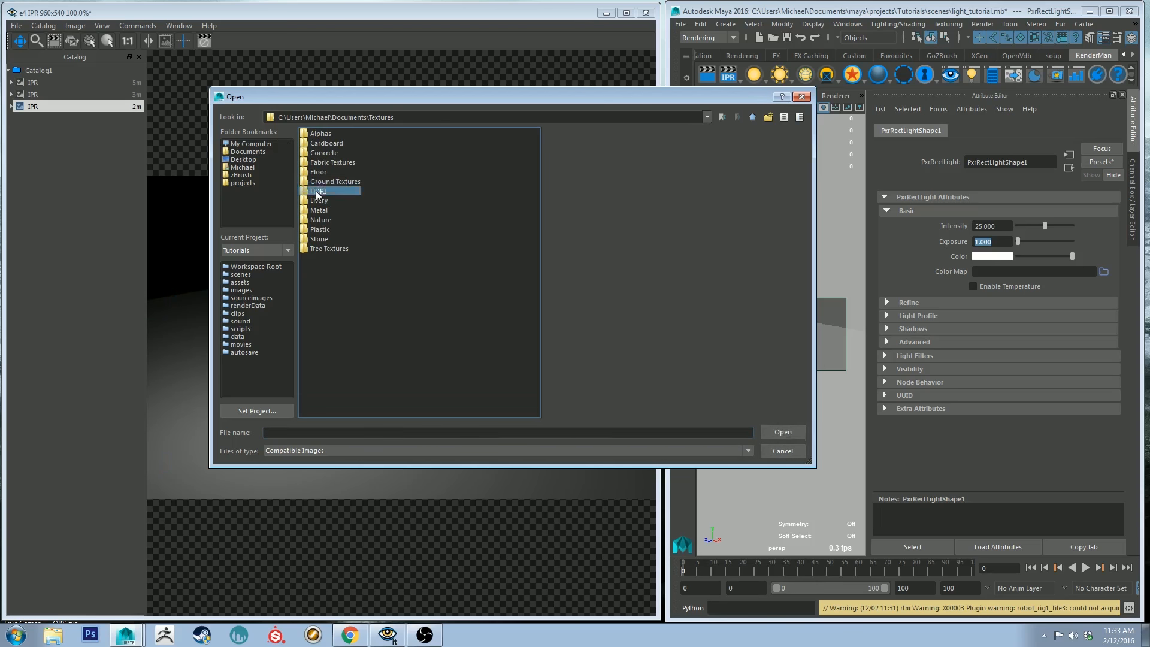
double_click(315, 190)
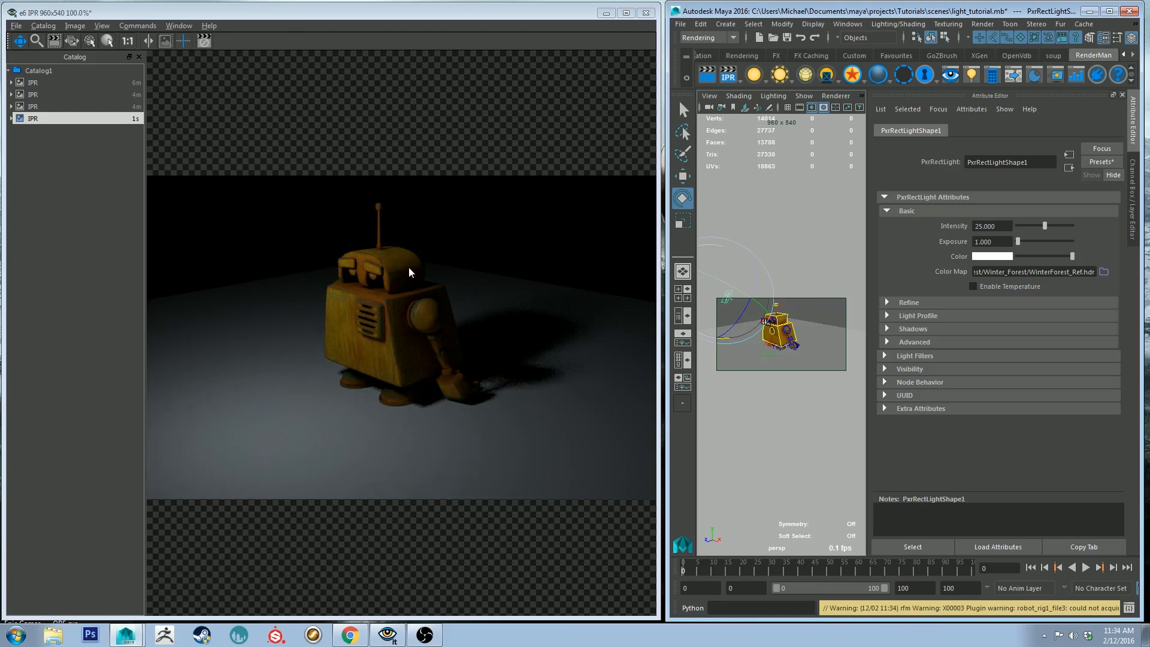
click(804, 301)
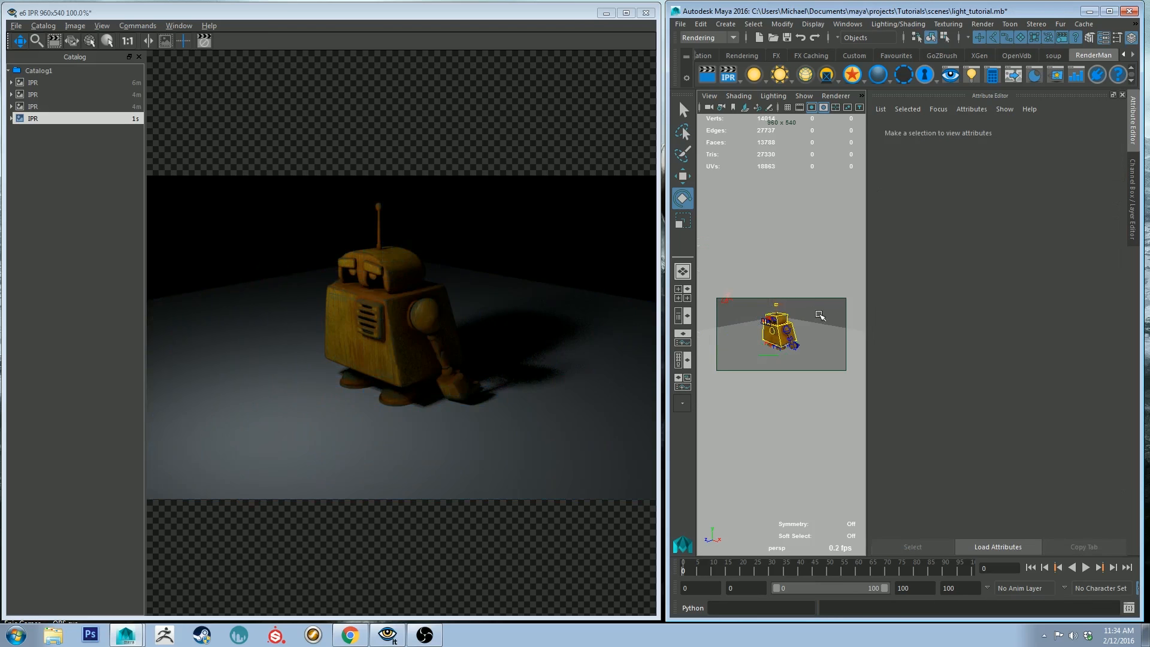
click(737, 303)
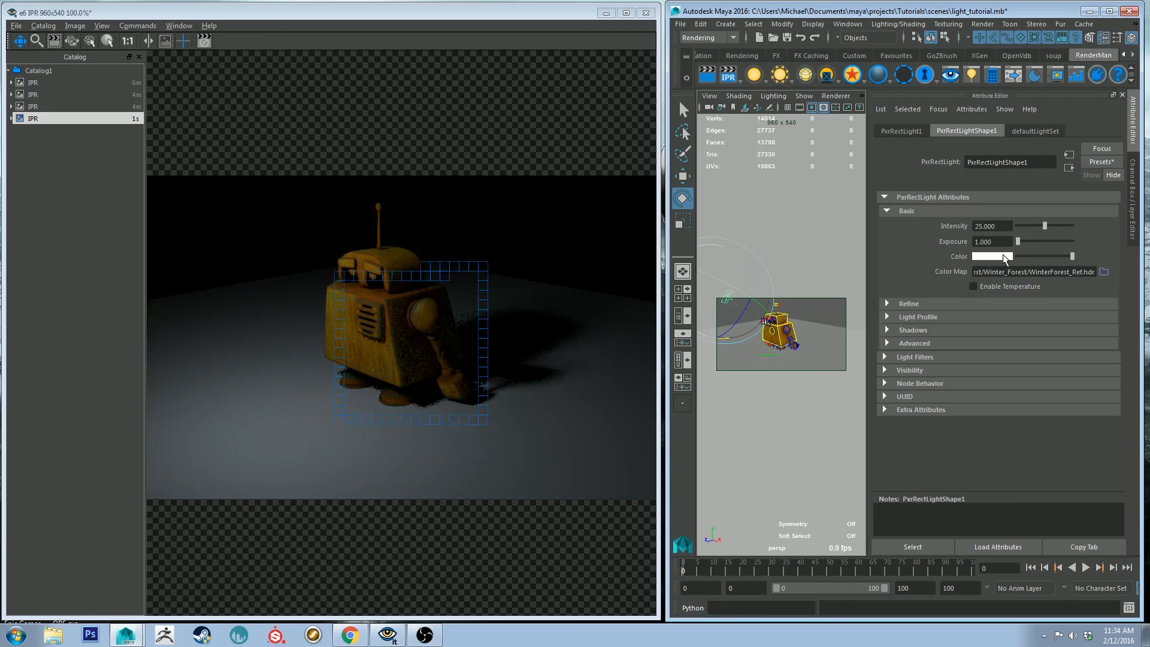
Show the light's camera visibility setting and restart the IPR render with the light itself in the camera view
click(896, 370)
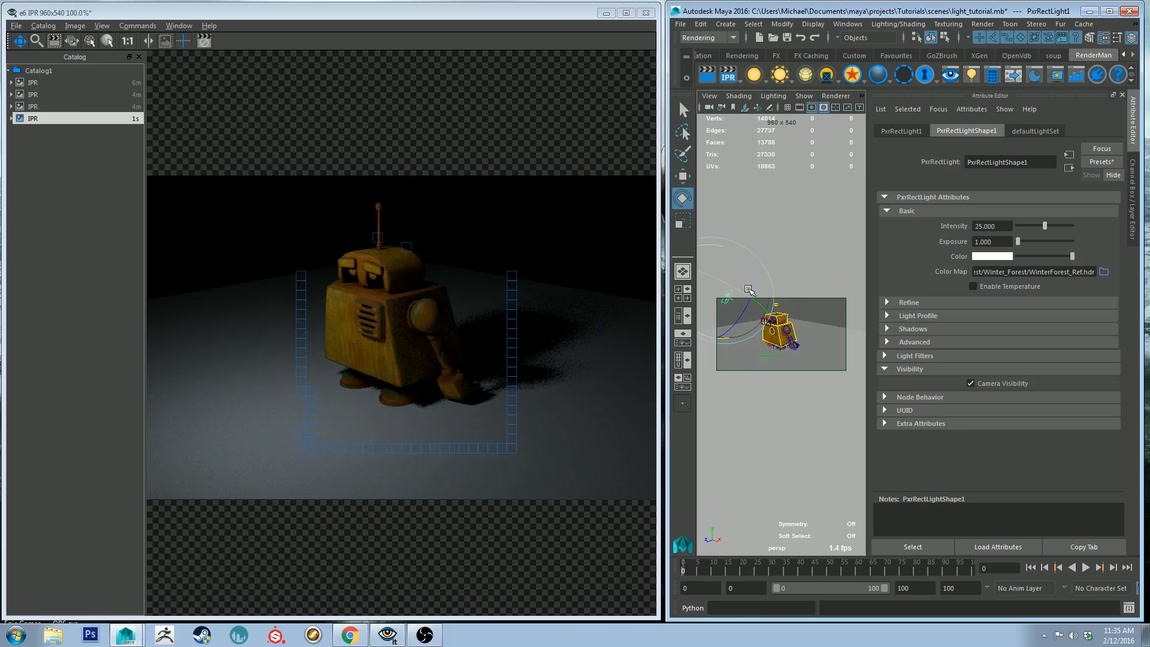
key(Delete)
alt+drag(817, 296, 782, 315)
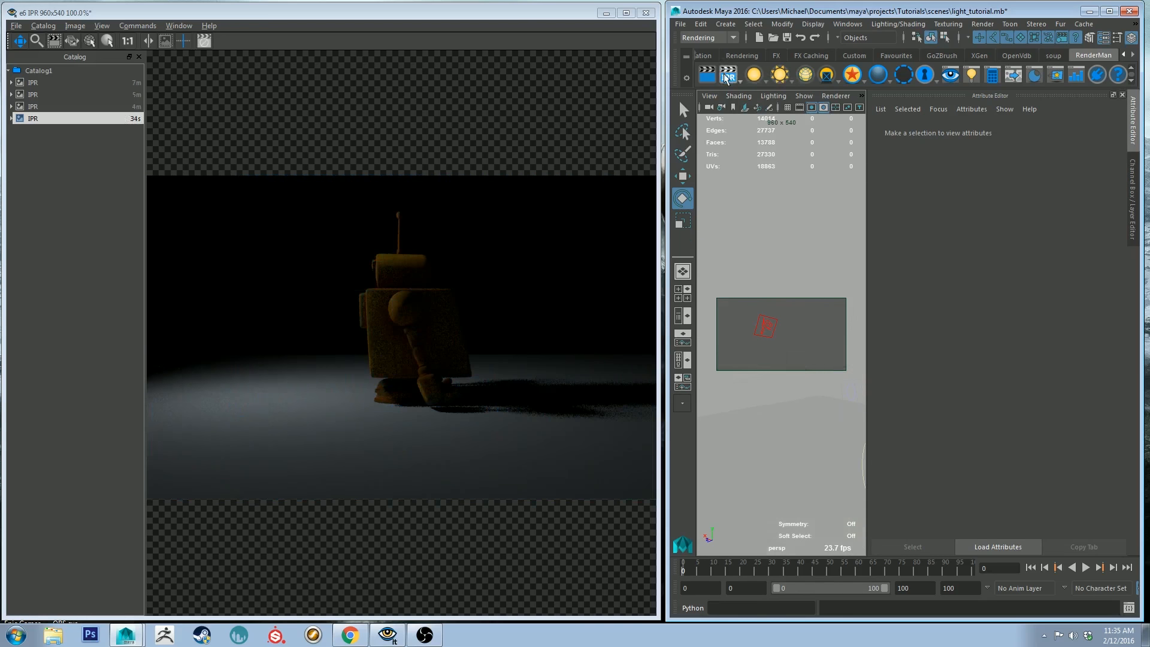
click(728, 74)
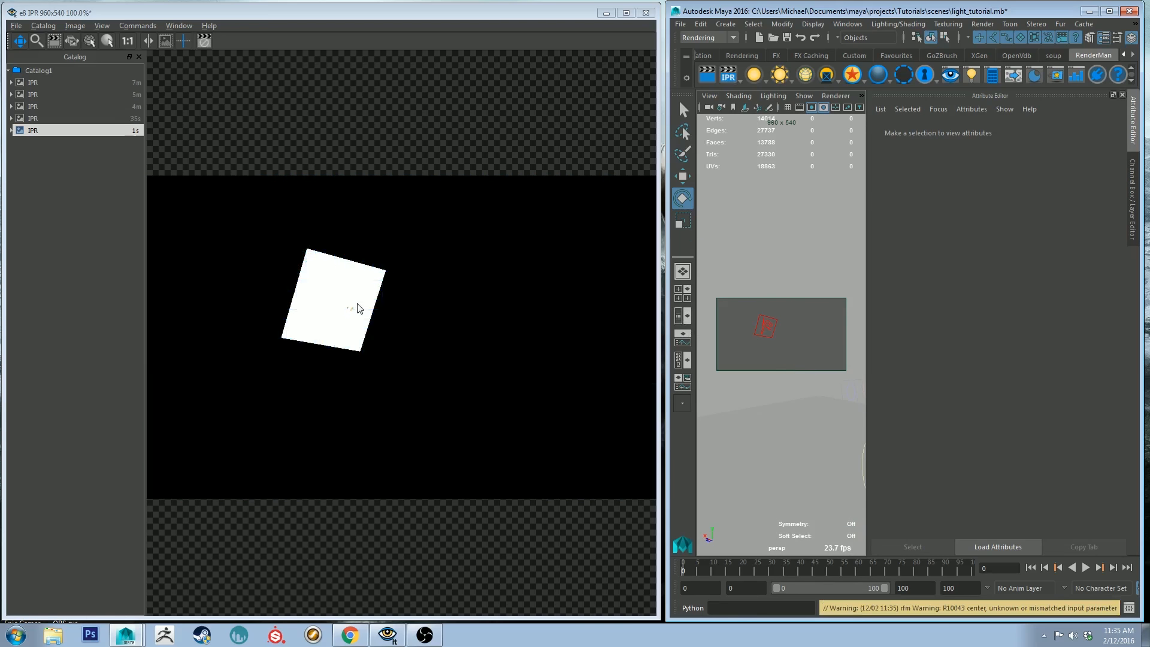
Examine the light's square shape closely in the IPR render and bring the robot back into the camera view
click(355, 307)
scroll(333, 300, up, 5)
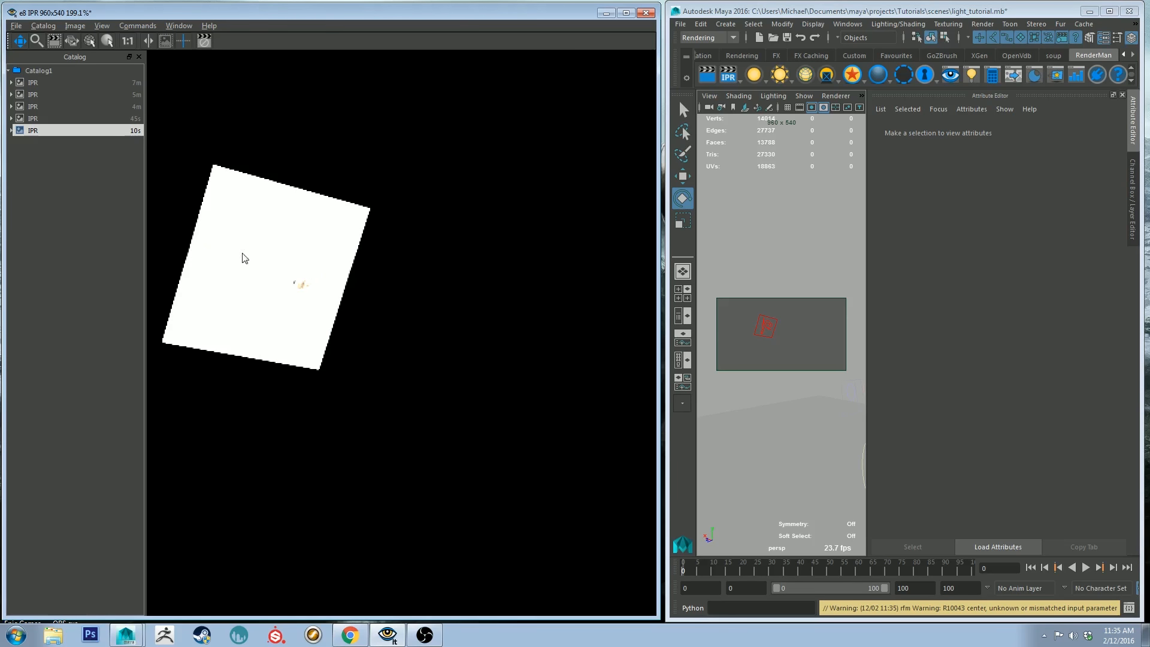
scroll(235, 242, down, 2)
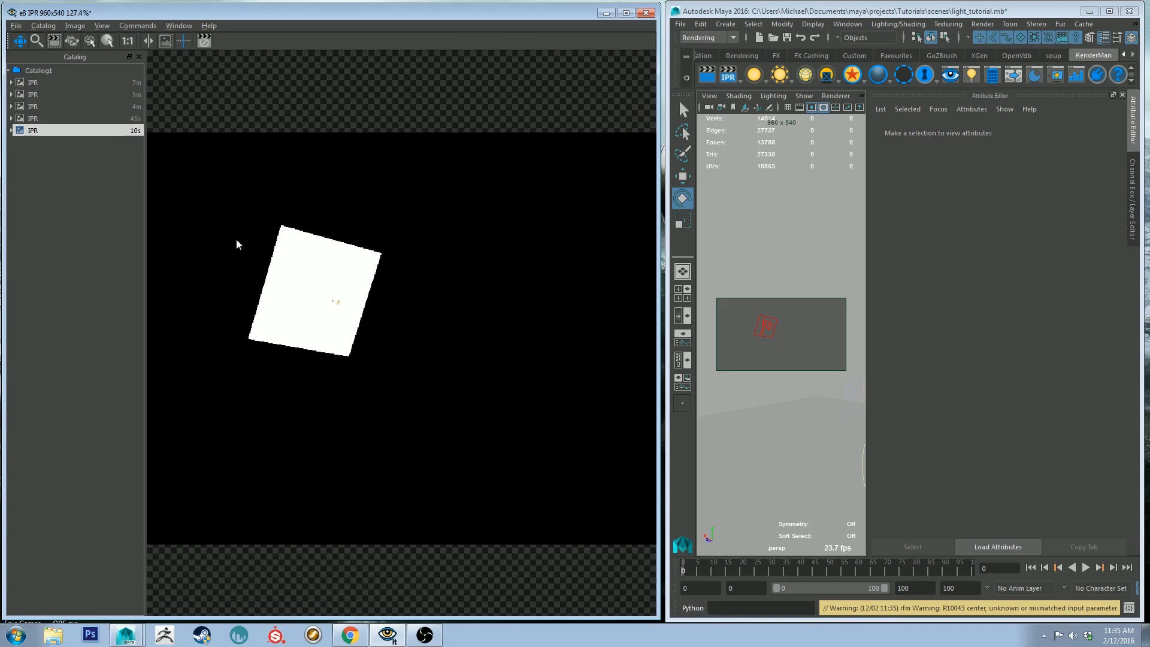
scroll(337, 307, down, 1)
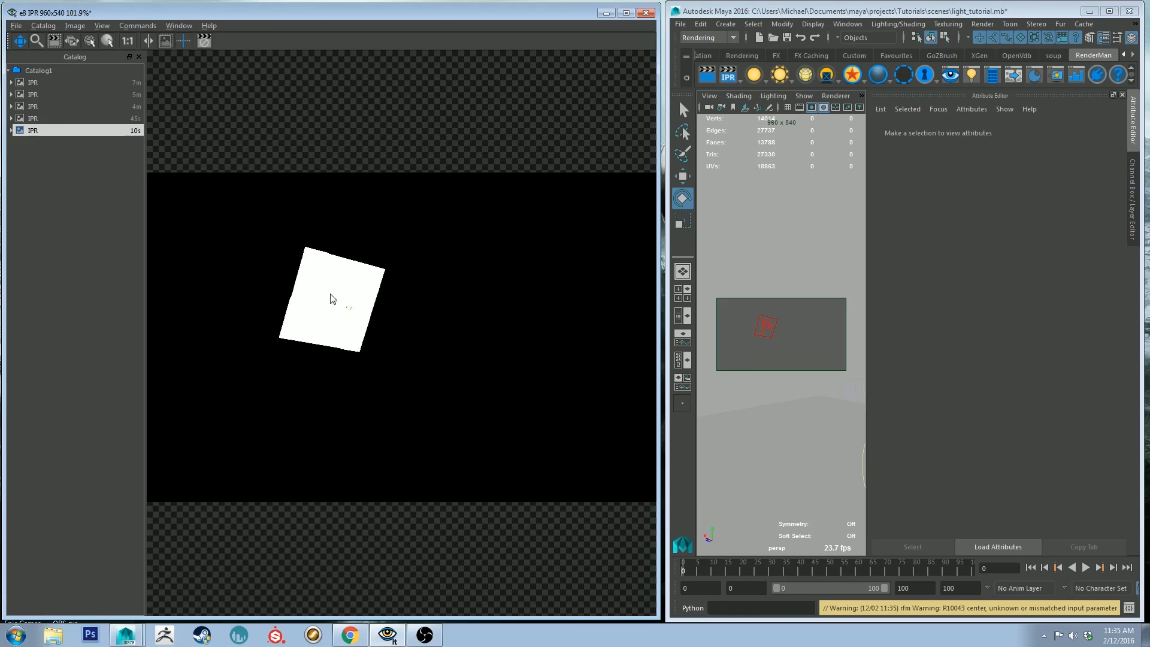
scroll(333, 299, down, 1)
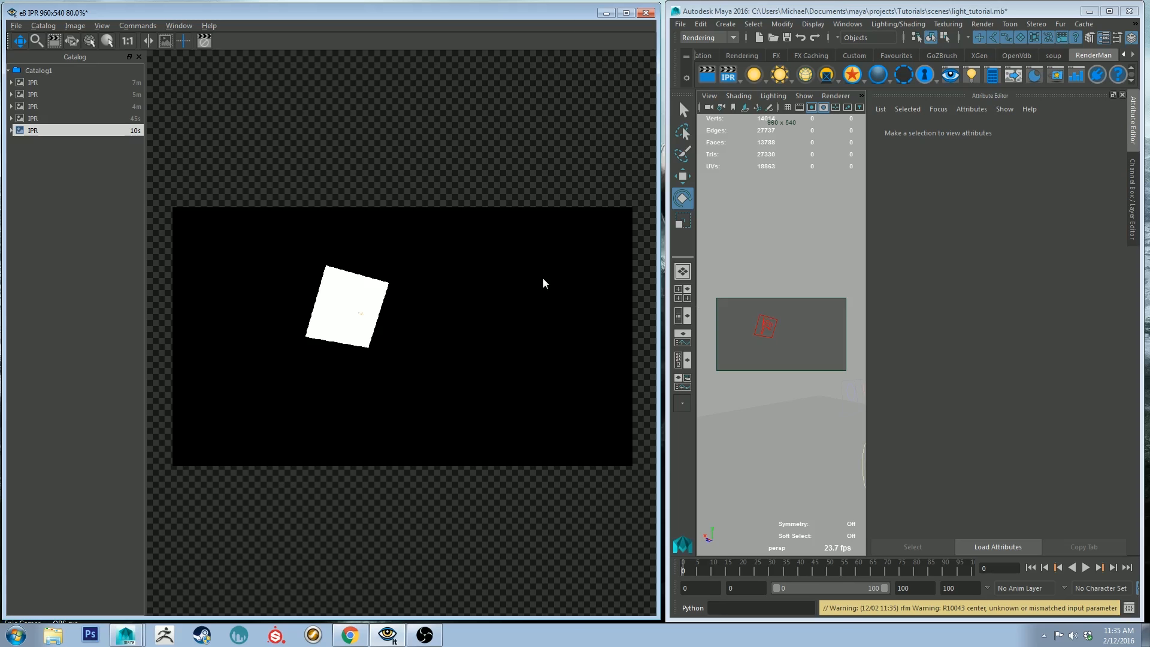
mouse_move(771, 322)
alt+mouse_down()
mouse_move(871, 329)
mouse_move(897, 345)
mouse_move(840, 338)
mouse_move(771, 308)
alt+mouse_up()
scroll(786, 298, down, 3)
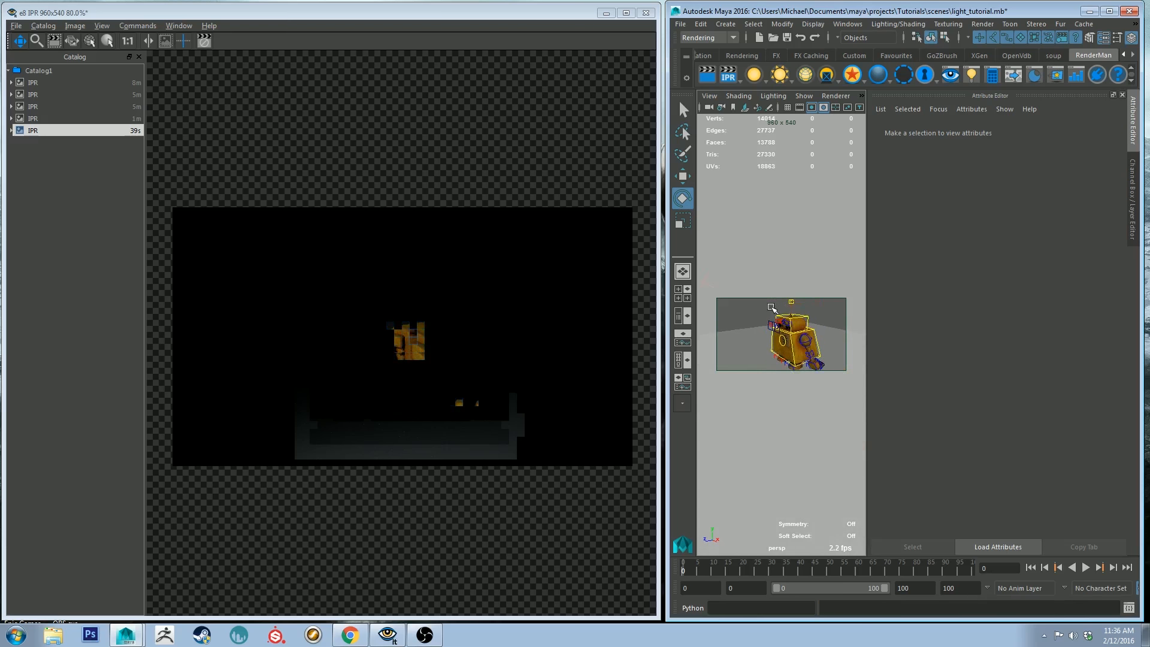
Stop the IPR render, clear the rectangular light's colour map and start a new IPR render
right_click(724, 71)
click(731, 76)
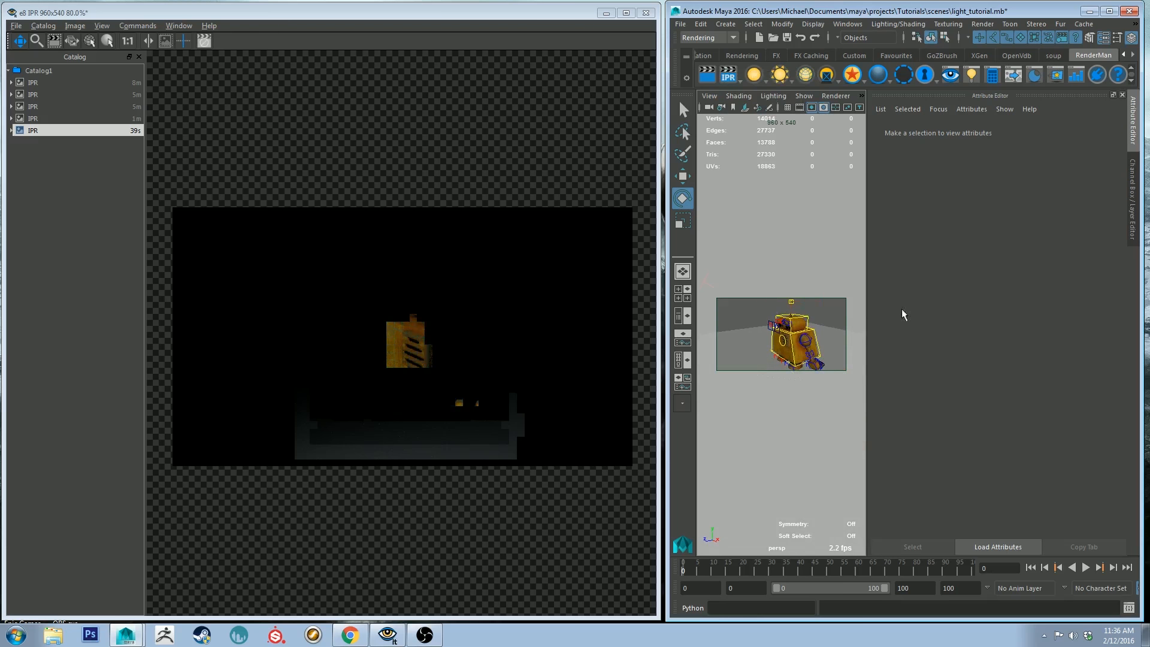
alt+right_drag(819, 315, 779, 285)
drag(737, 302, 737, 303)
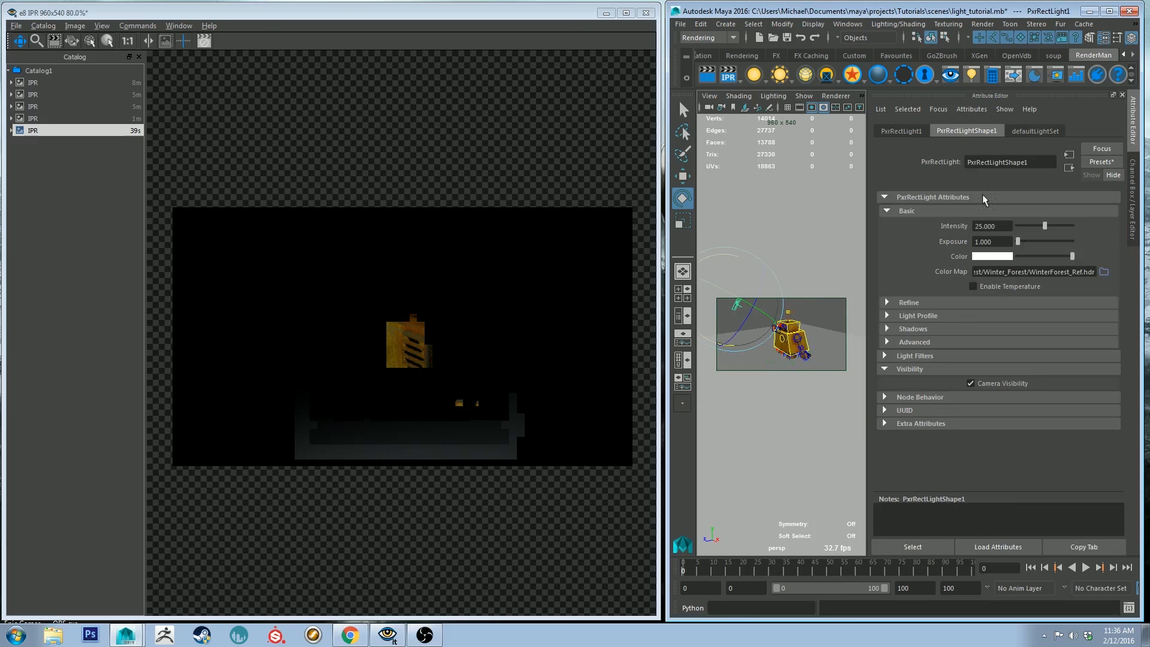
triple_click(1011, 272)
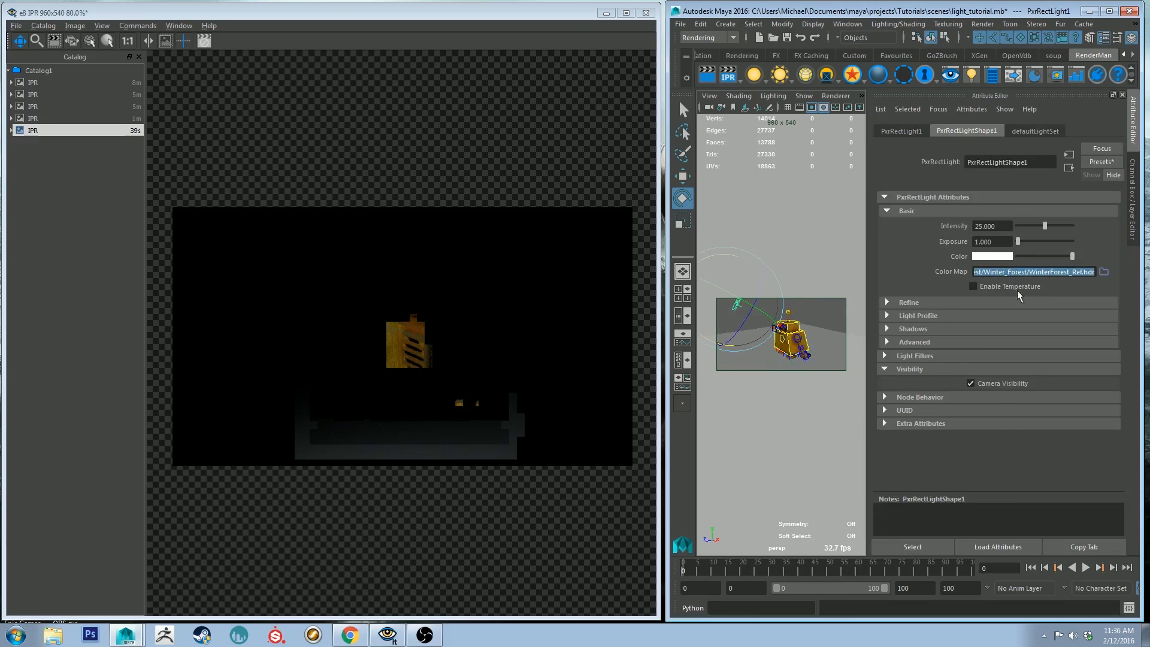
key(BackSpace)
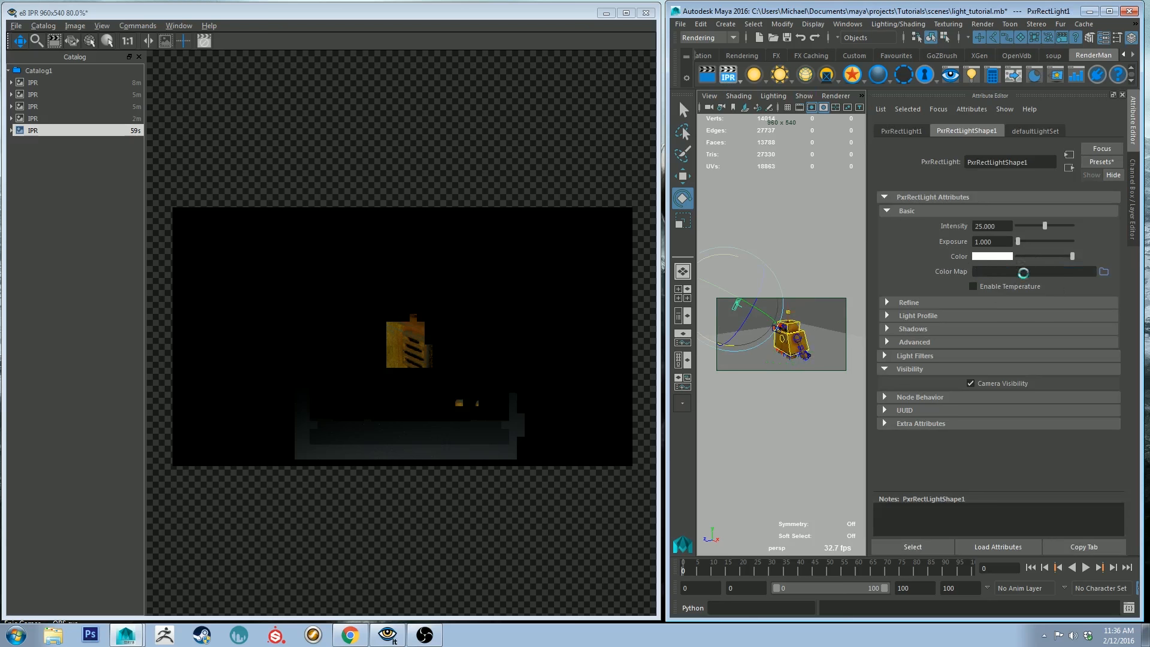
click(727, 74)
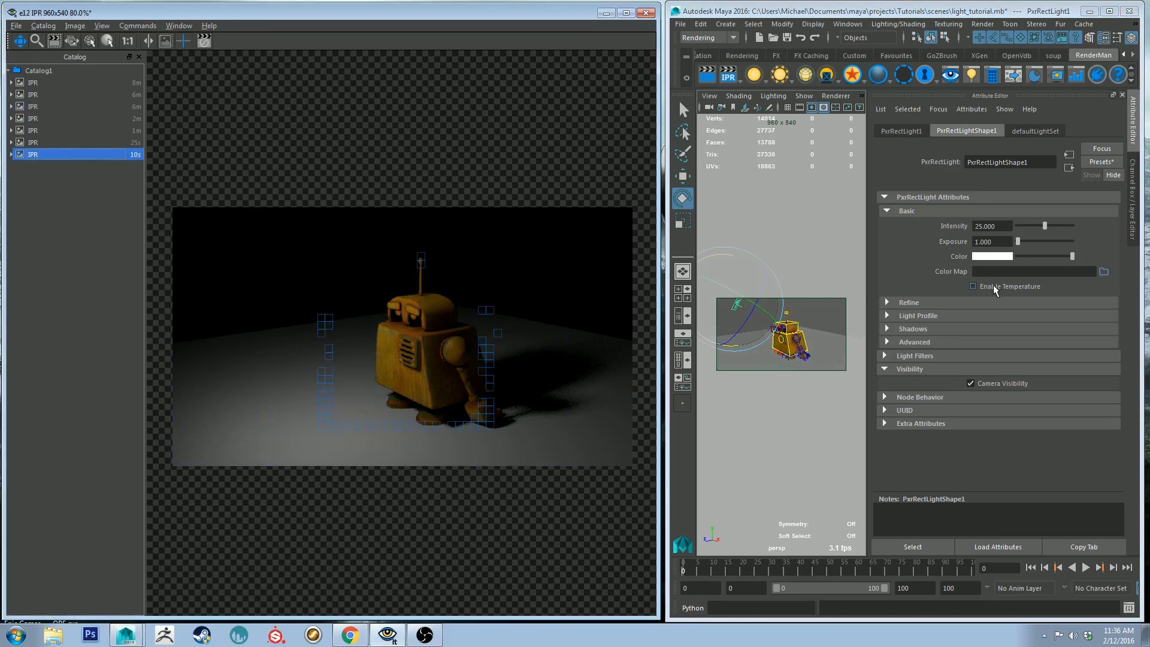
Enable the light's colour temperature, try 3200 and 10000, and set it back to 6500
click(981, 286)
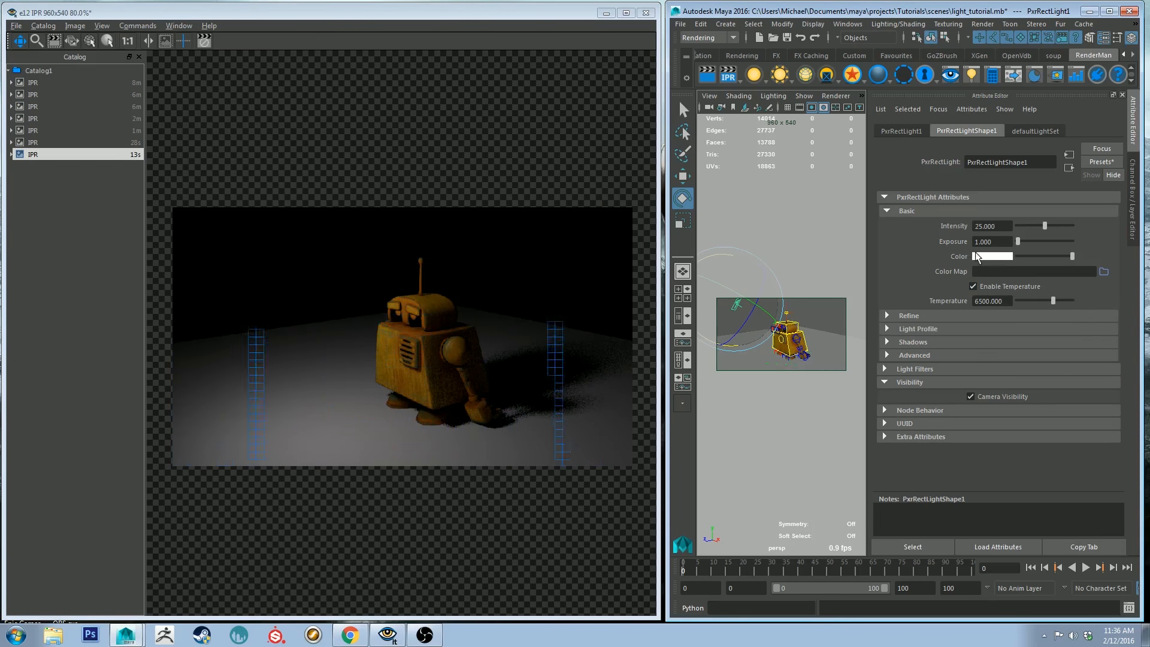
click(995, 300)
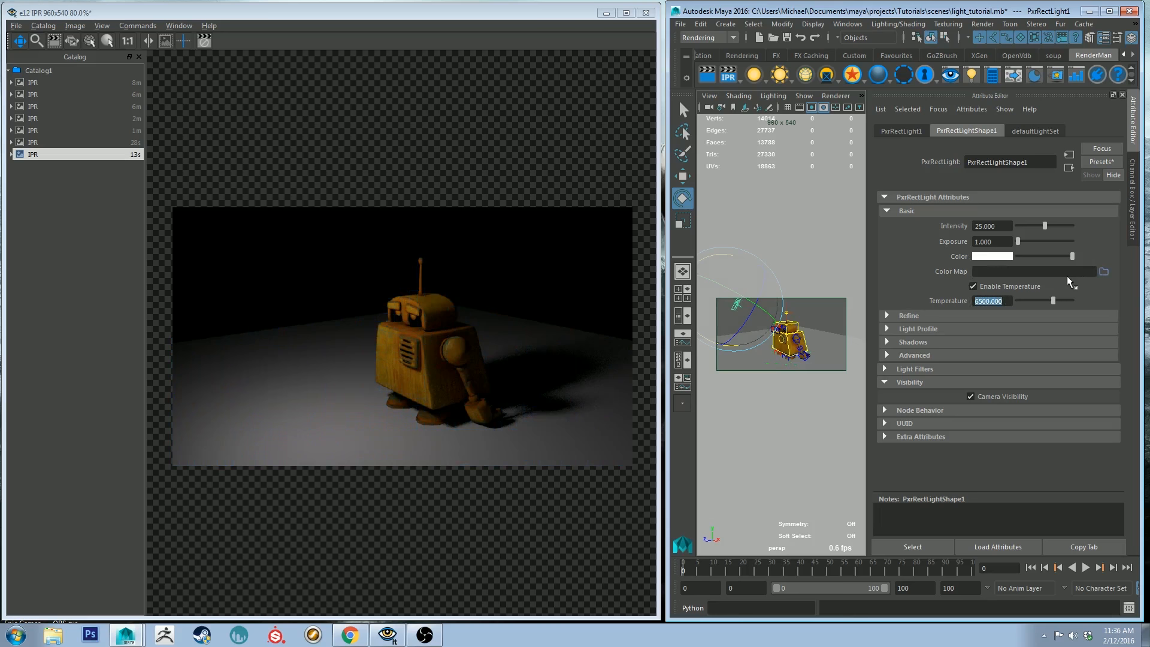
text(3200)
key(Return)
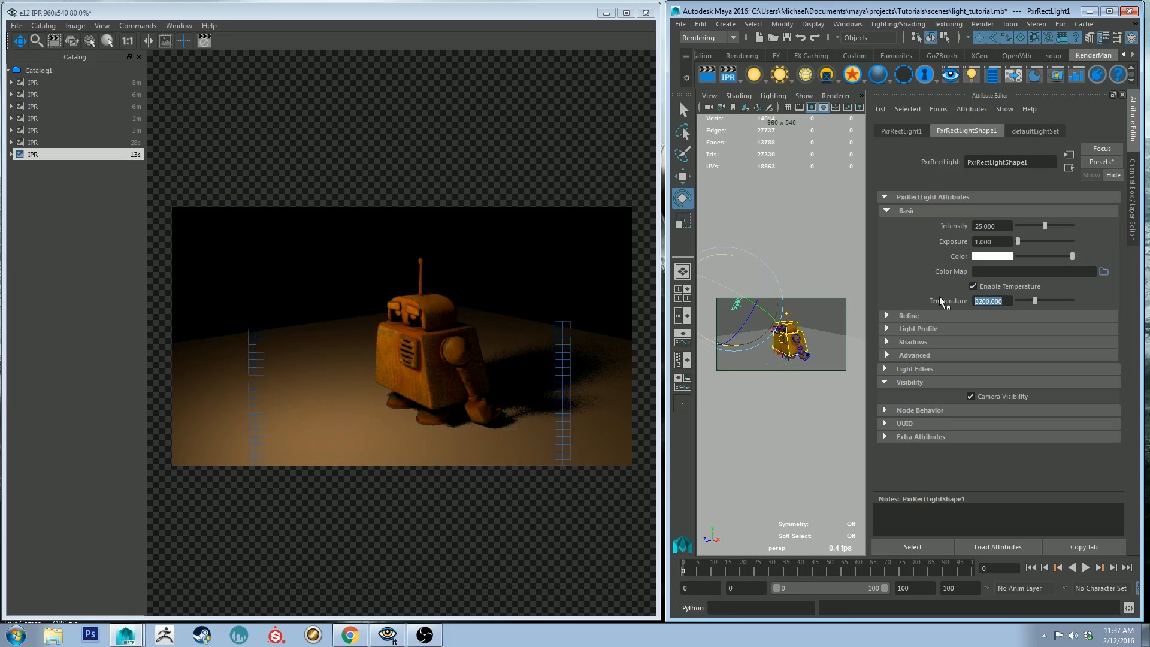
text(10000)
key(Return)
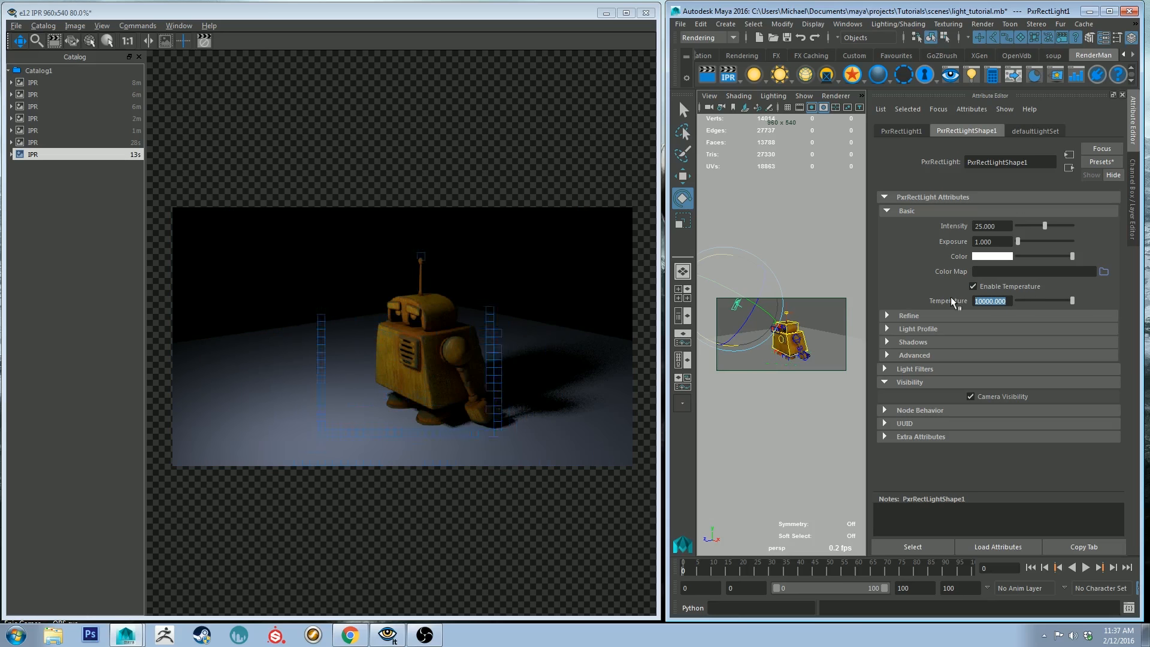
text(6500)
key(Return)
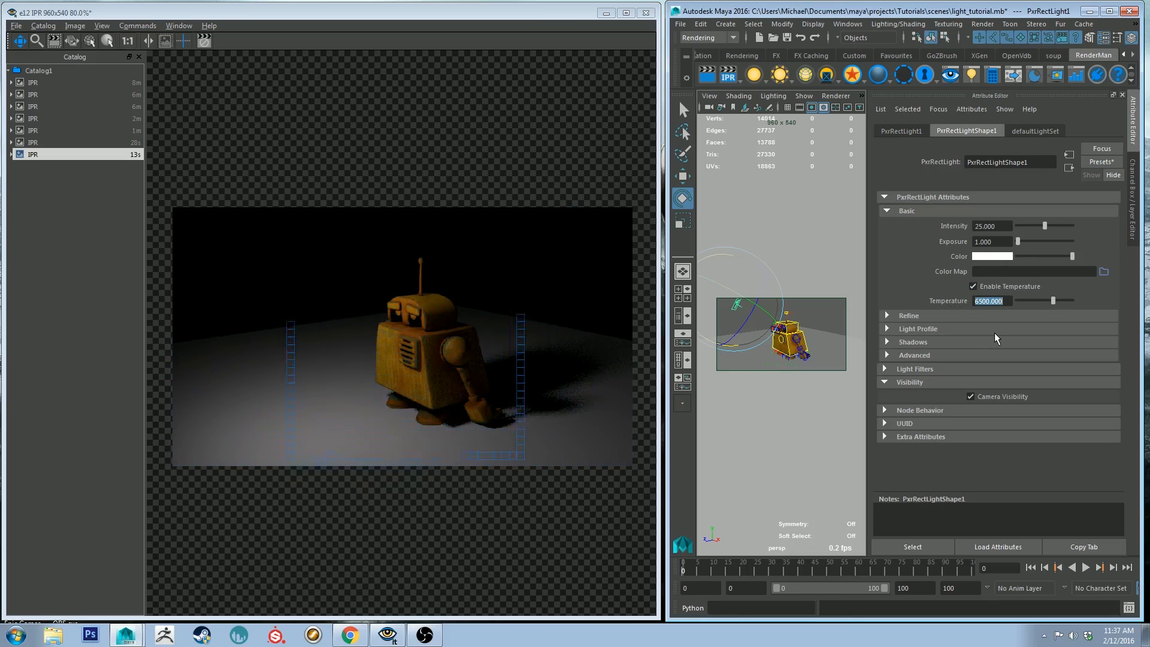
Show the light's Refine attributes and try an emission focus of about 20, then reduce it to about 15.7
click(982, 315)
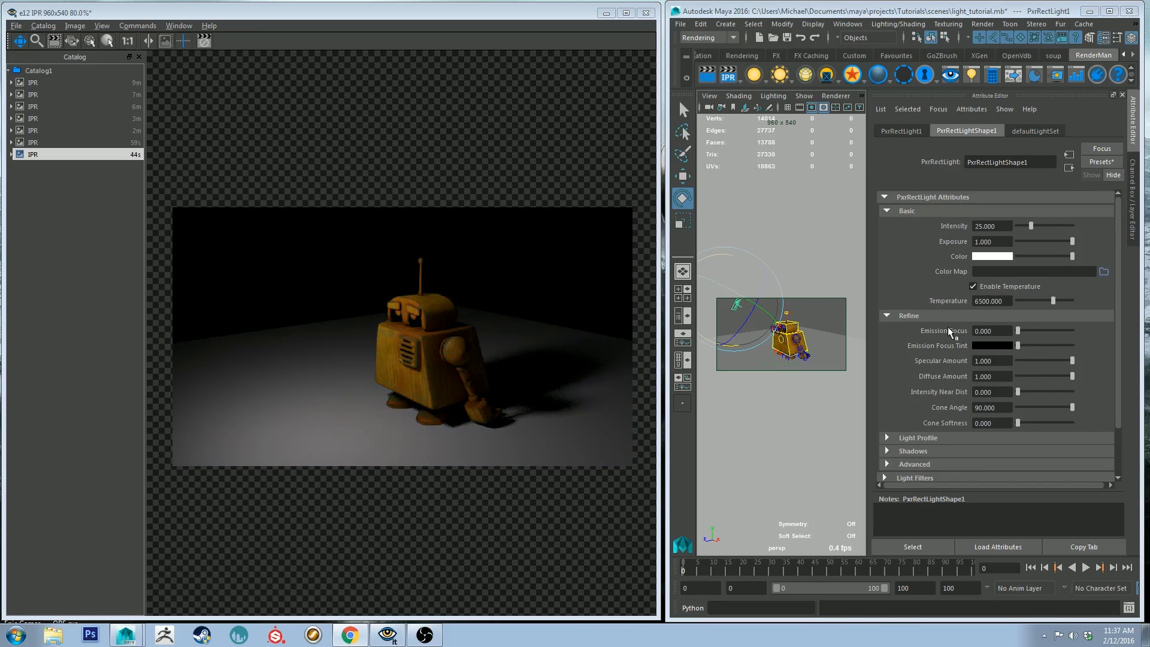
drag(1019, 329, 1027, 328)
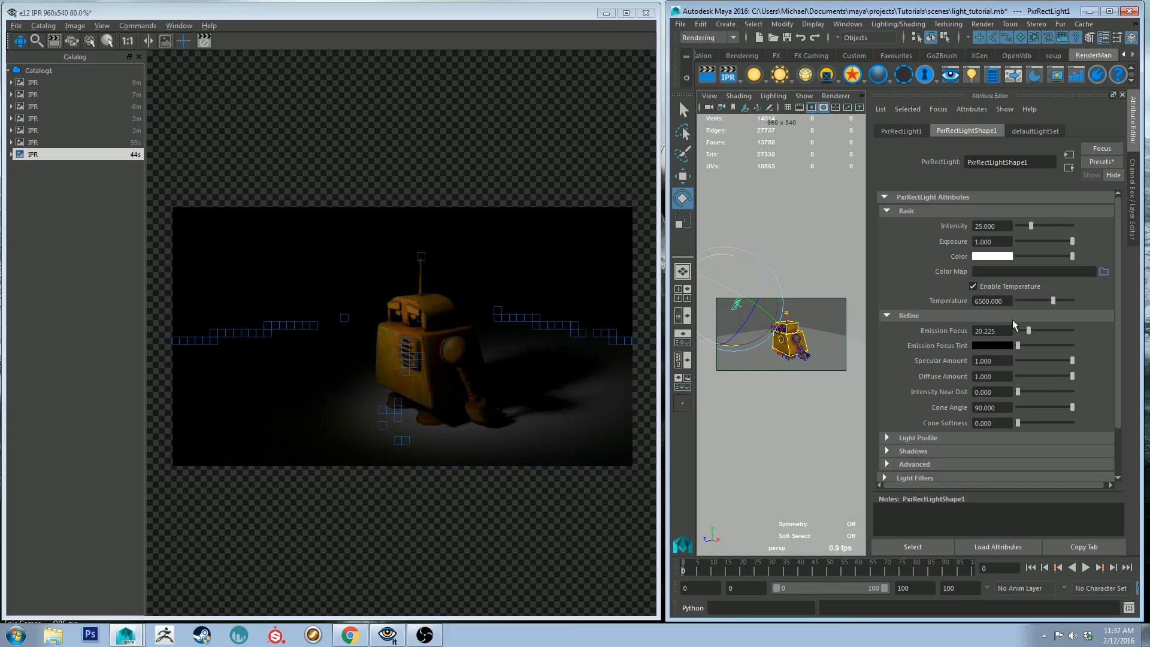
mouse_move(1028, 330)
mouse_down()
mouse_move(1016, 331)
mouse_move(1027, 331)
mouse_up()
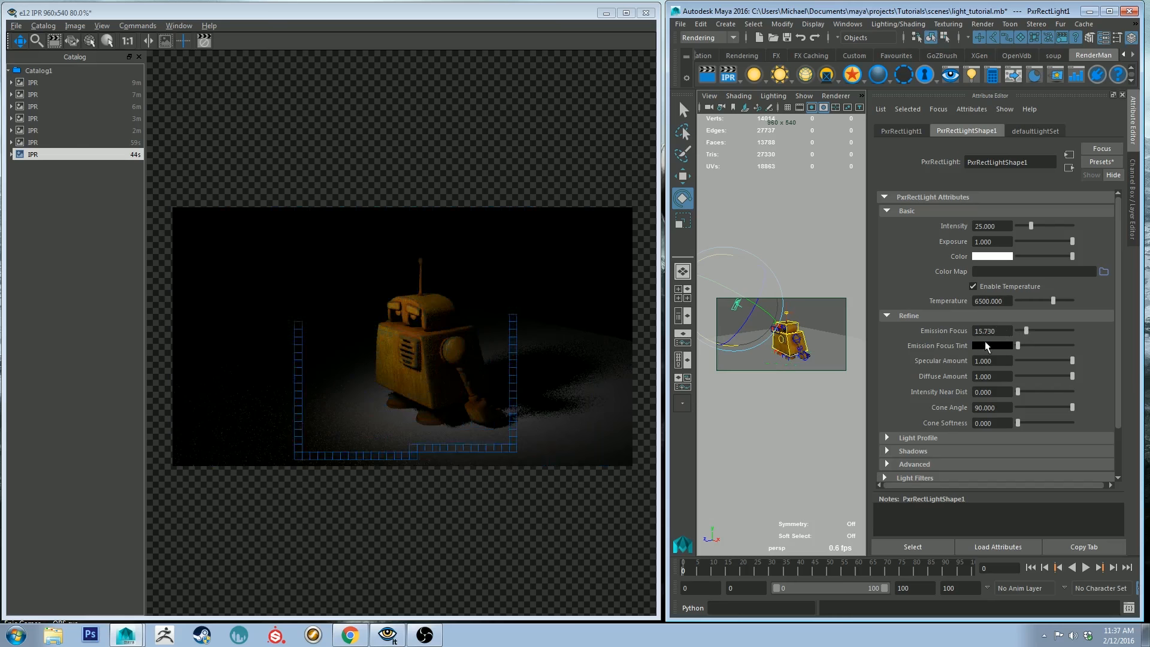
Try a blue emission focus tint on the light and return it to black
click(991, 342)
click(955, 342)
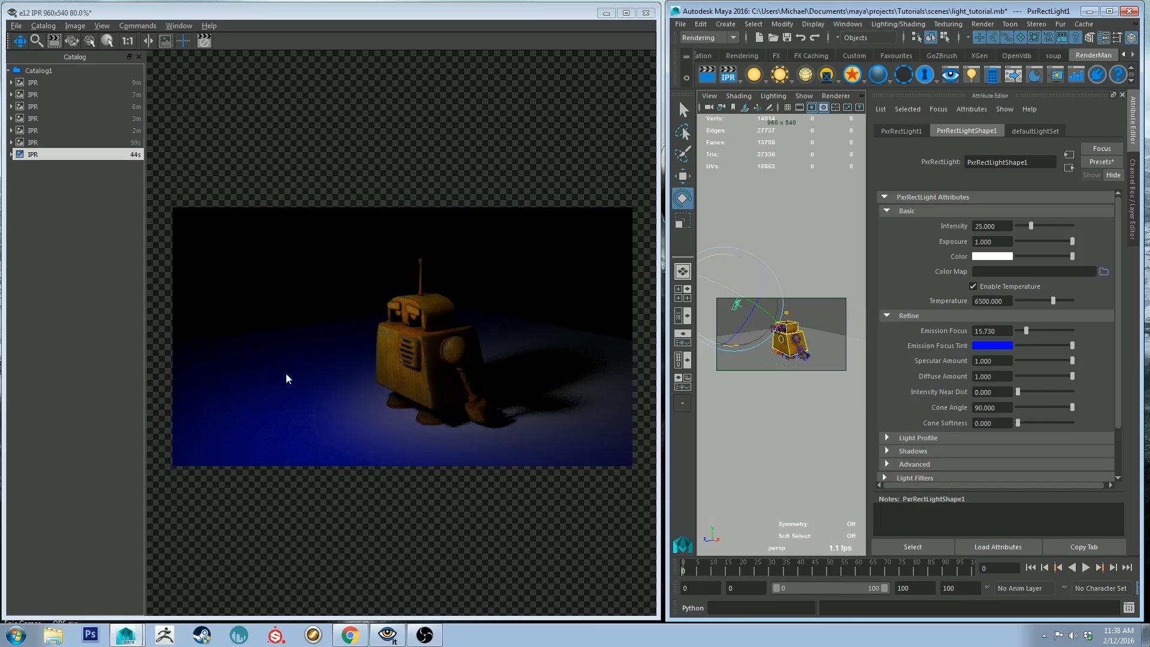
click(994, 346)
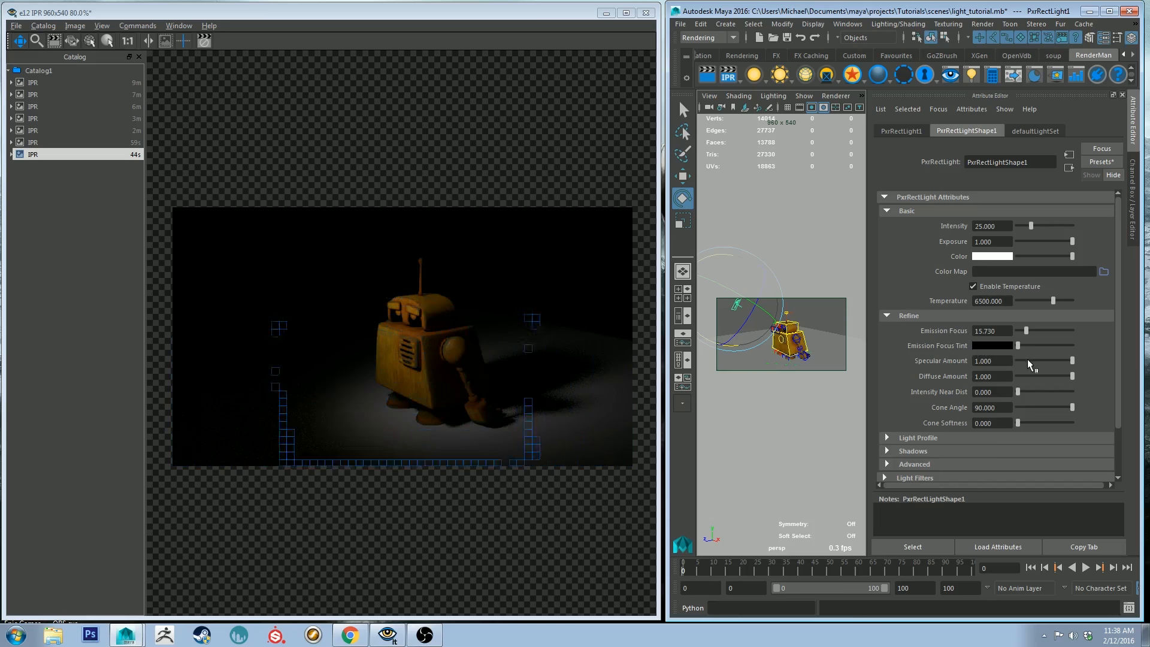
Try the specular amount and then the diffuse amount at 0, restoring each to 1 and checking the robot from another camera view
drag(1071, 360, 1012, 360)
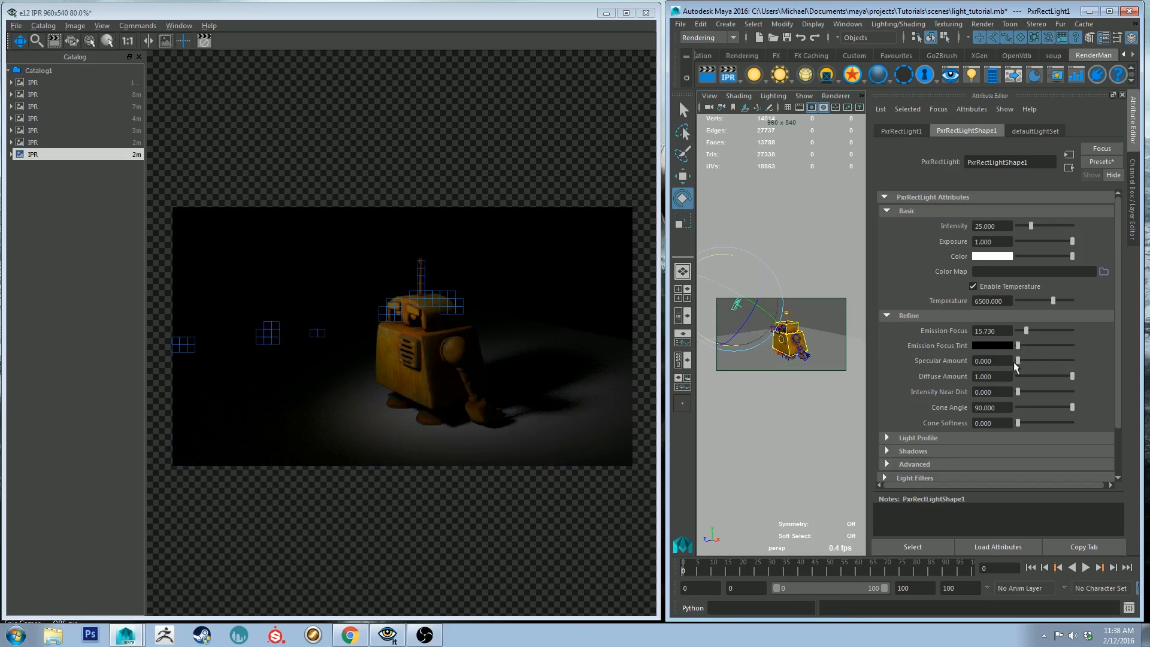
mouse_move(1019, 361)
mouse_down()
mouse_move(1106, 358)
mouse_move(1017, 376)
mouse_up()
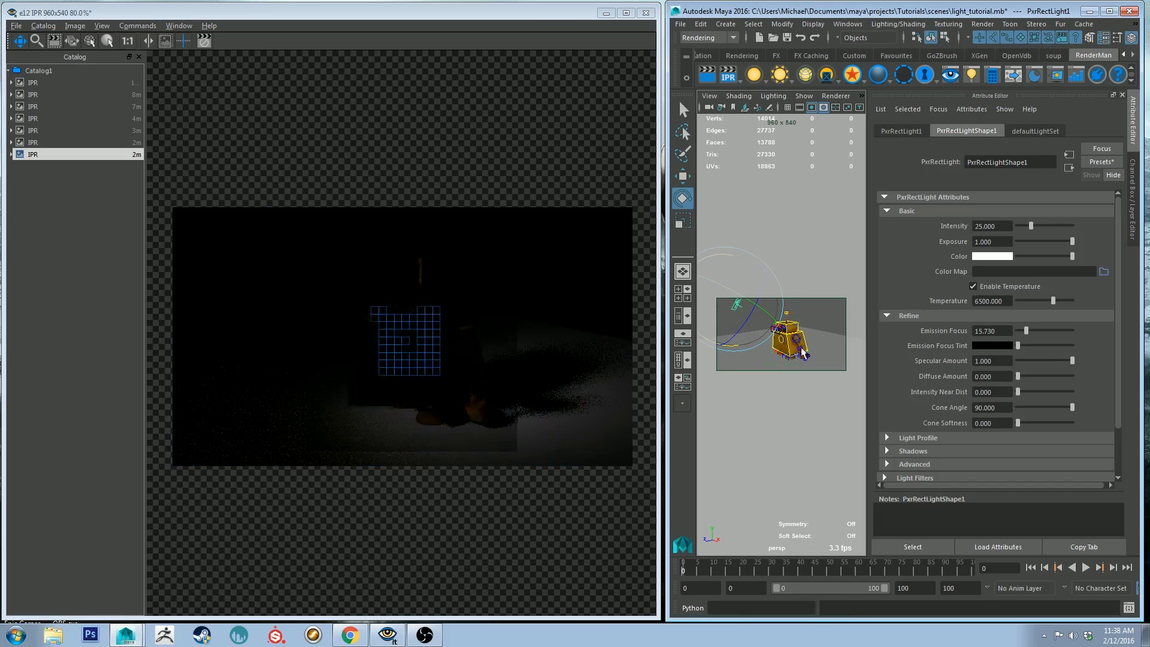
scroll(787, 340, up, 5)
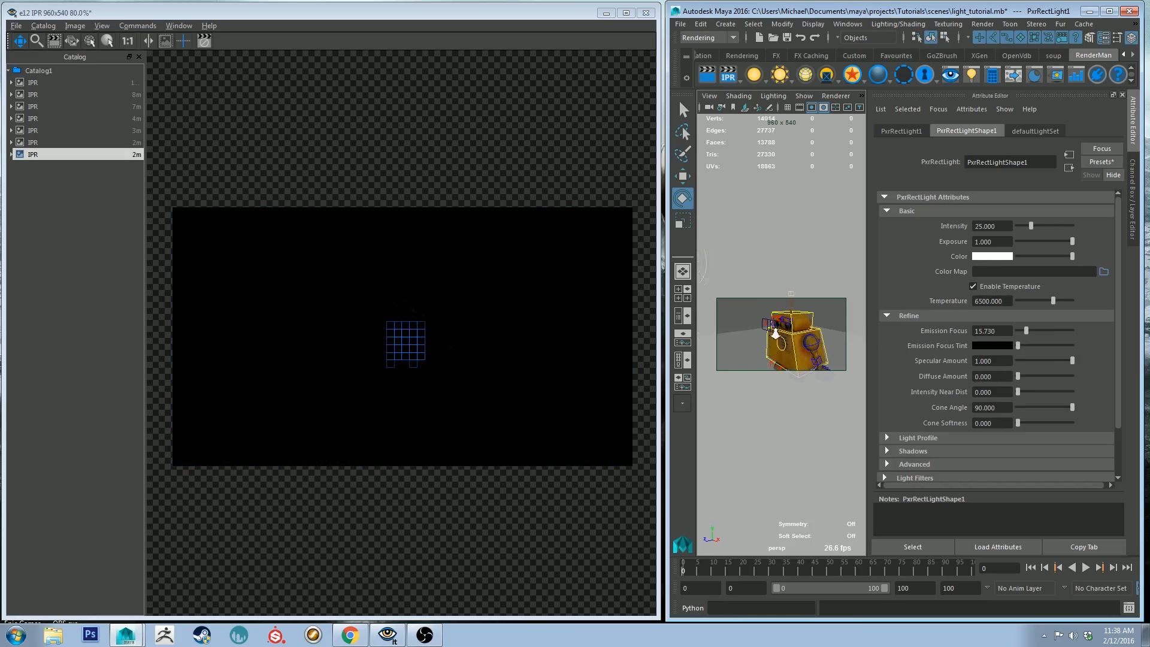
alt+drag(771, 327, 742, 328)
scroll(745, 328, down, 3)
key(Return)
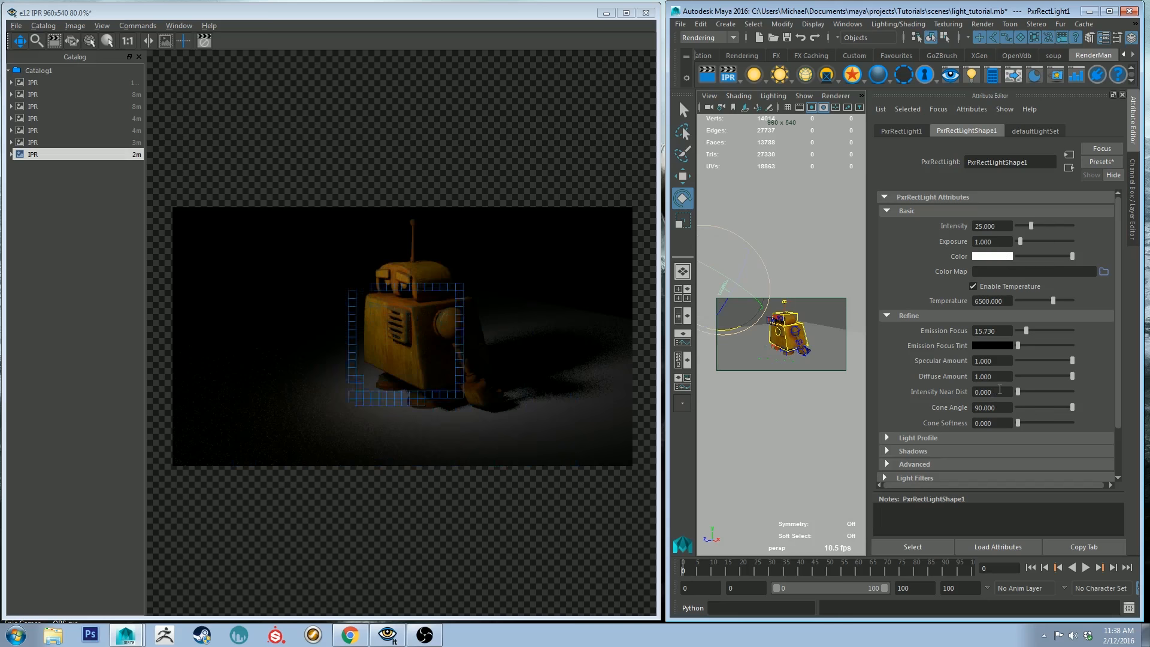
Stop the IPR render, move the rectangular light close to the robot and render again with the robot in view
drag(999, 391, 965, 391)
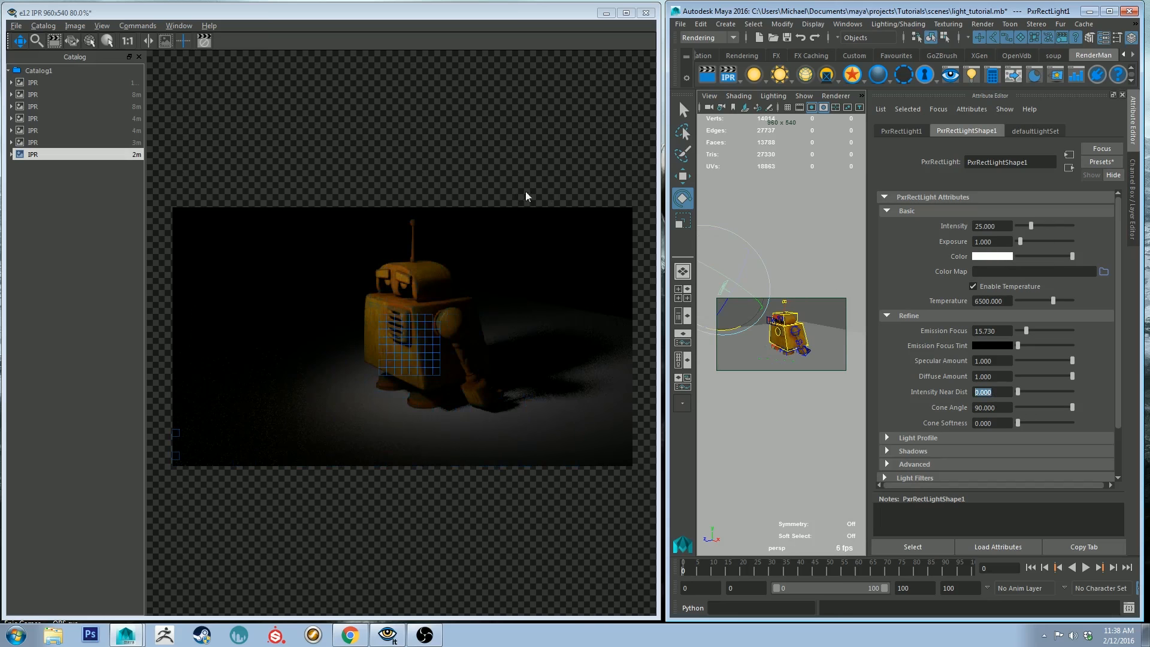
right_click(733, 74)
click(736, 82)
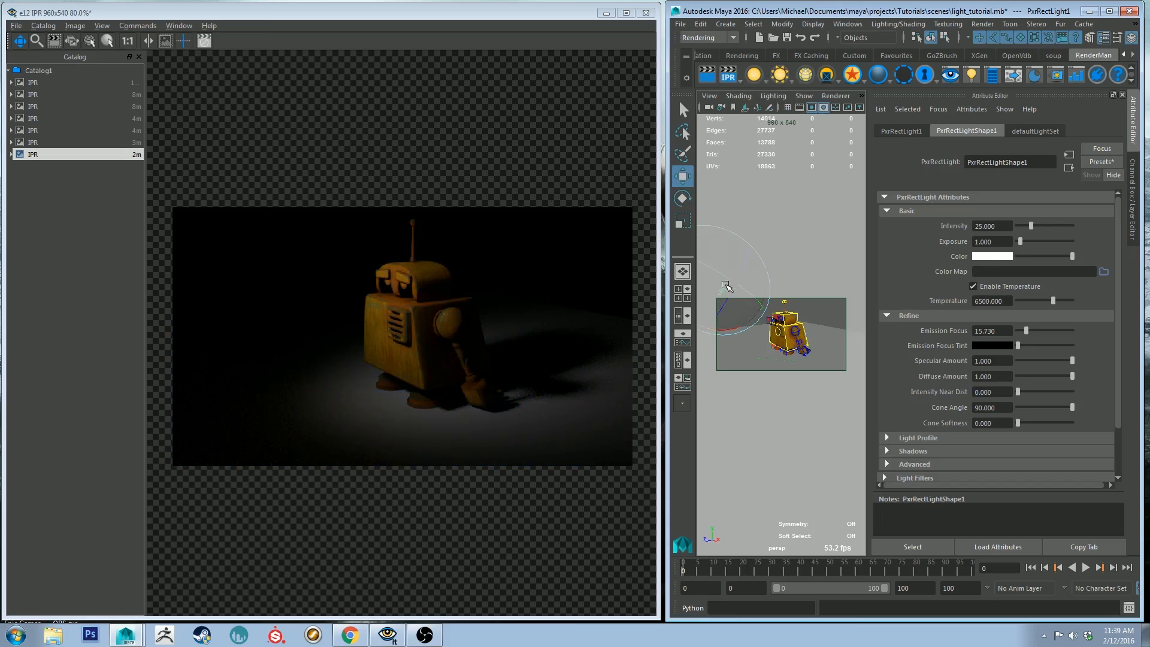
alt+drag(726, 276, 700, 249)
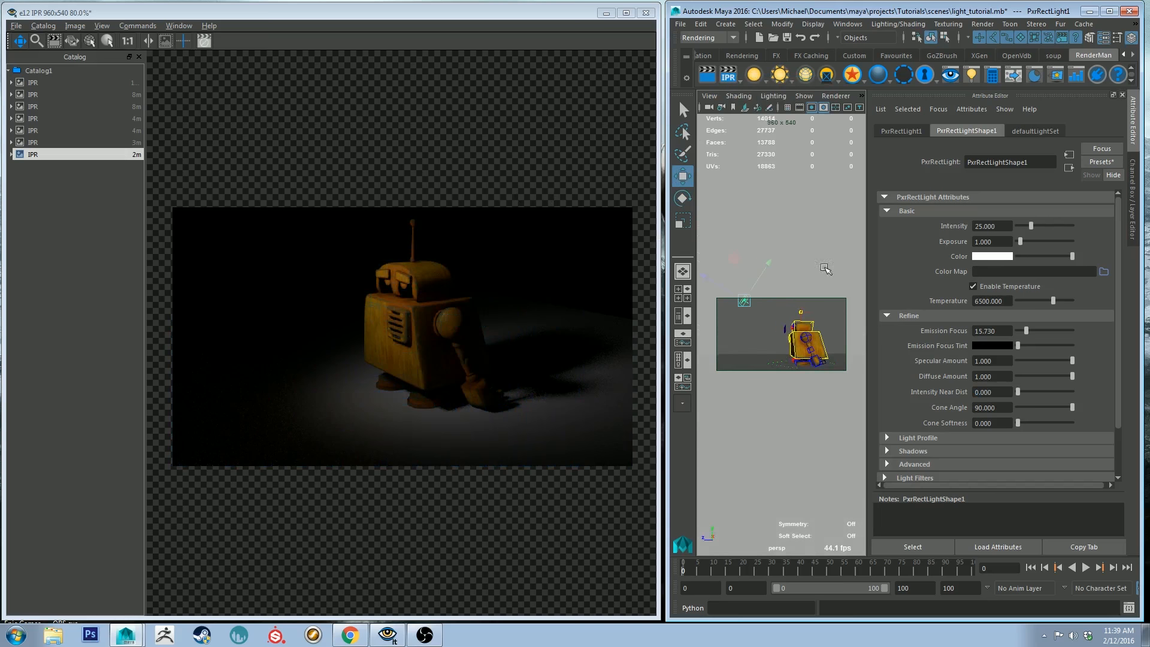
click(1131, 117)
alt+drag(784, 273, 842, 323)
alt+drag(839, 213, 910, 269)
key(ctrl+a)
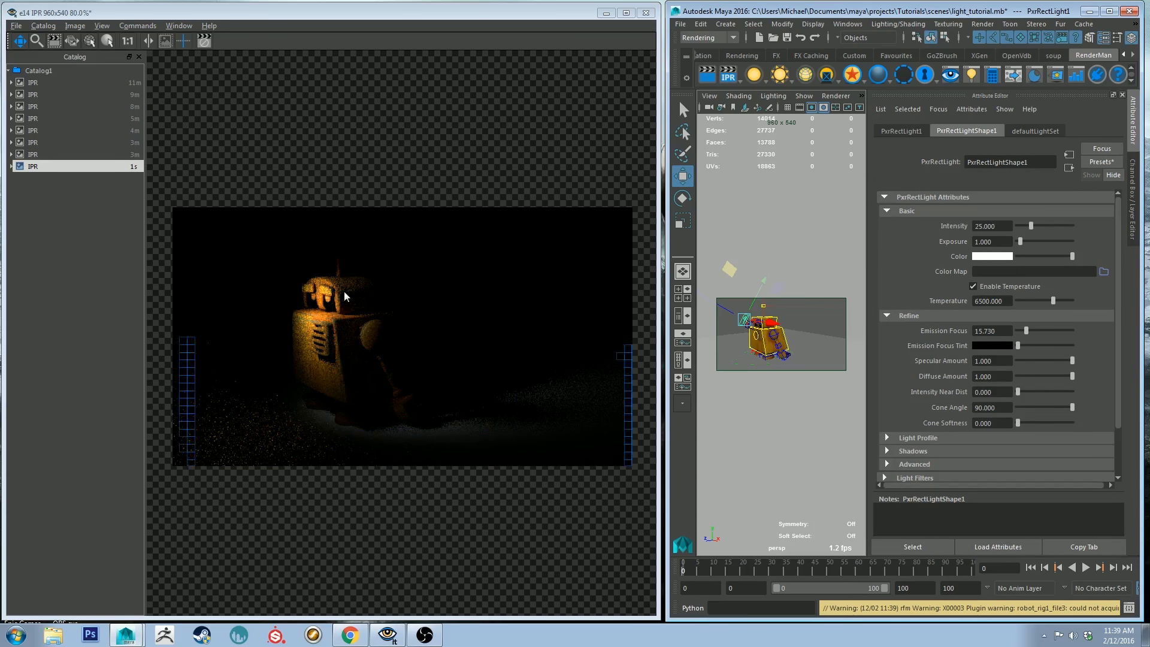
alt+middle_drag(823, 308, 829, 309)
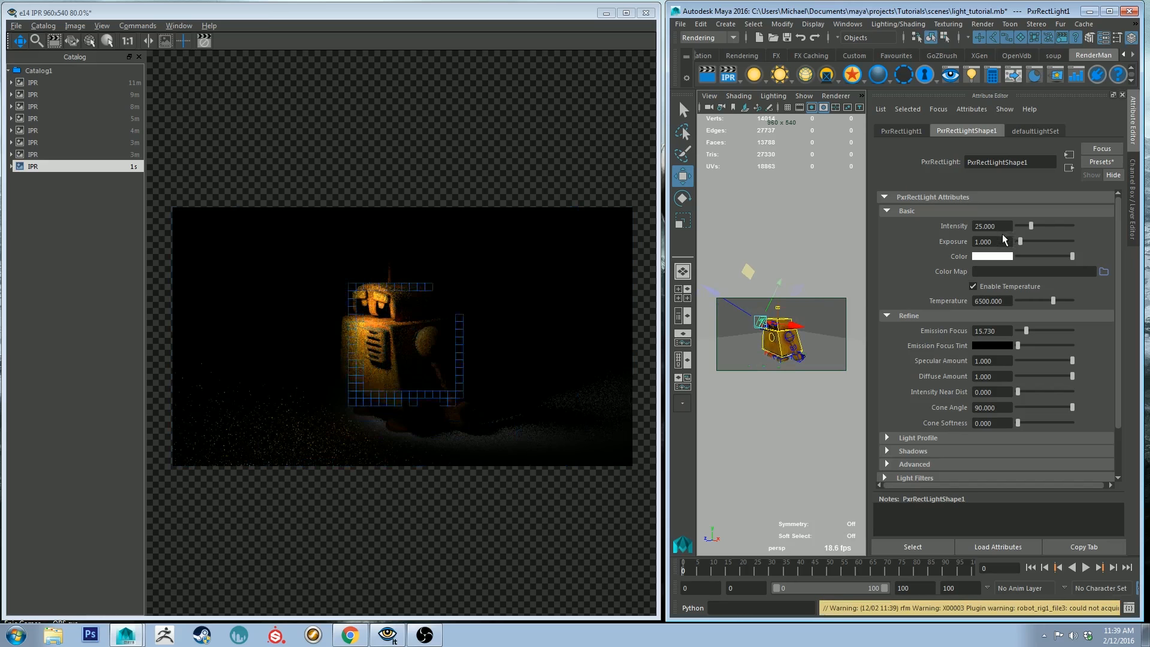
Set the light's exposure to 2 and try a slightly higher intensity near distance
double_click(995, 240)
text(2)
key(Return)
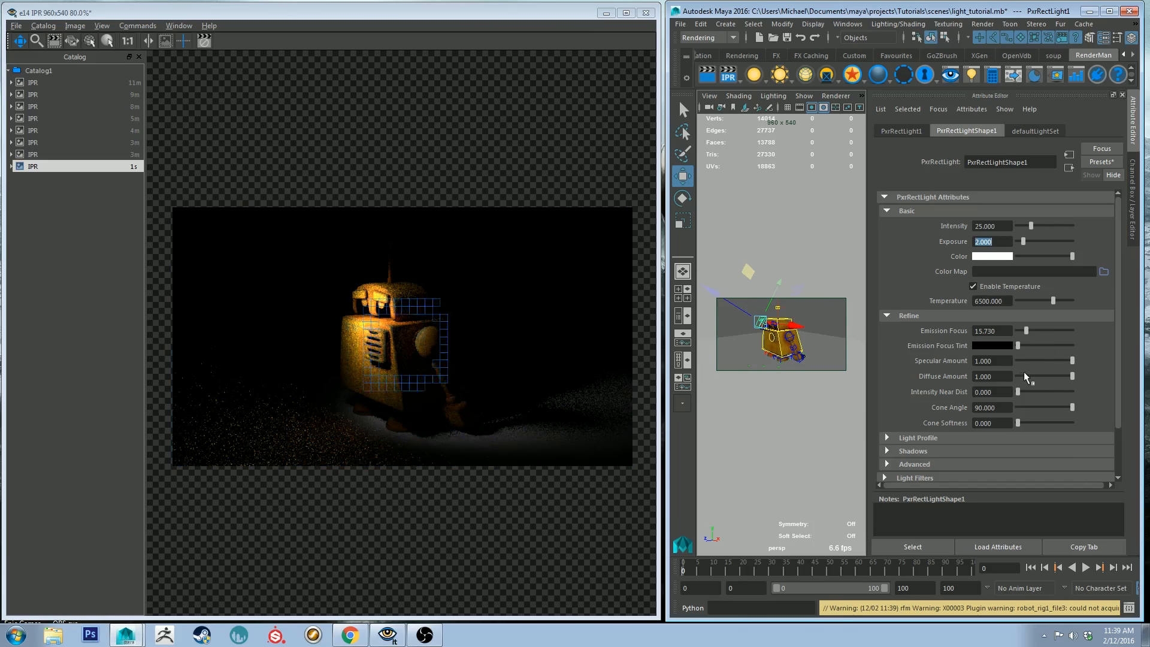
mouse_move(1018, 390)
mouse_down()
mouse_move(1036, 387)
mouse_move(1022, 386)
mouse_up()
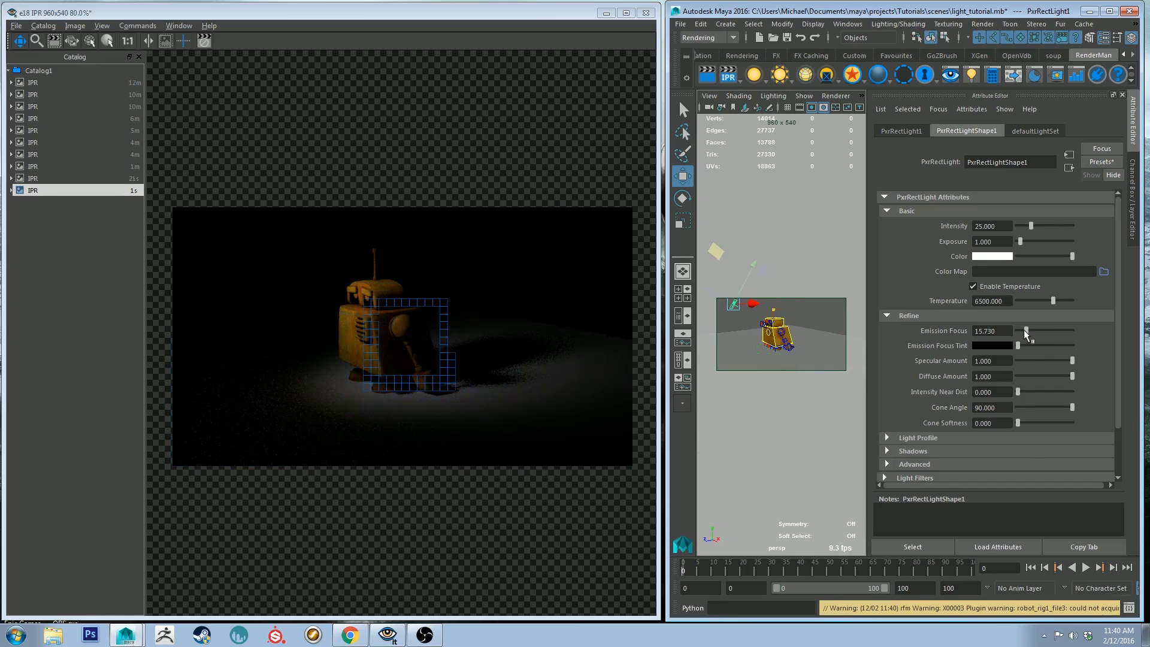
Reset the light's emission focus to 0 and set its cone angle to 45
drag(1025, 334, 1012, 336)
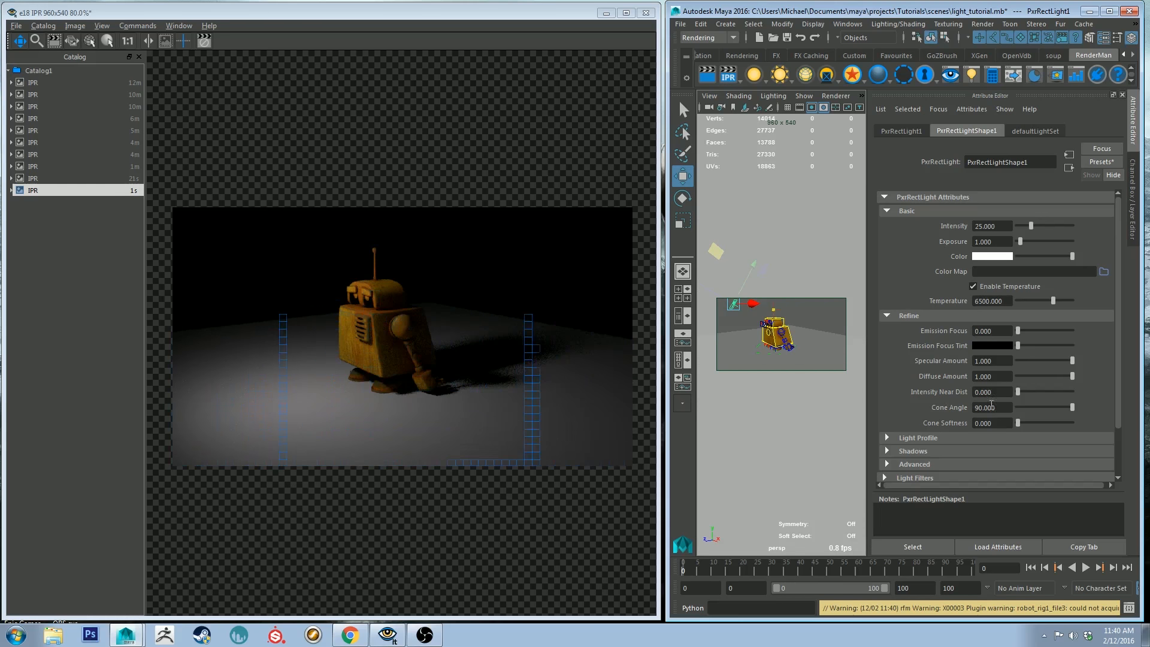
double_click(988, 407)
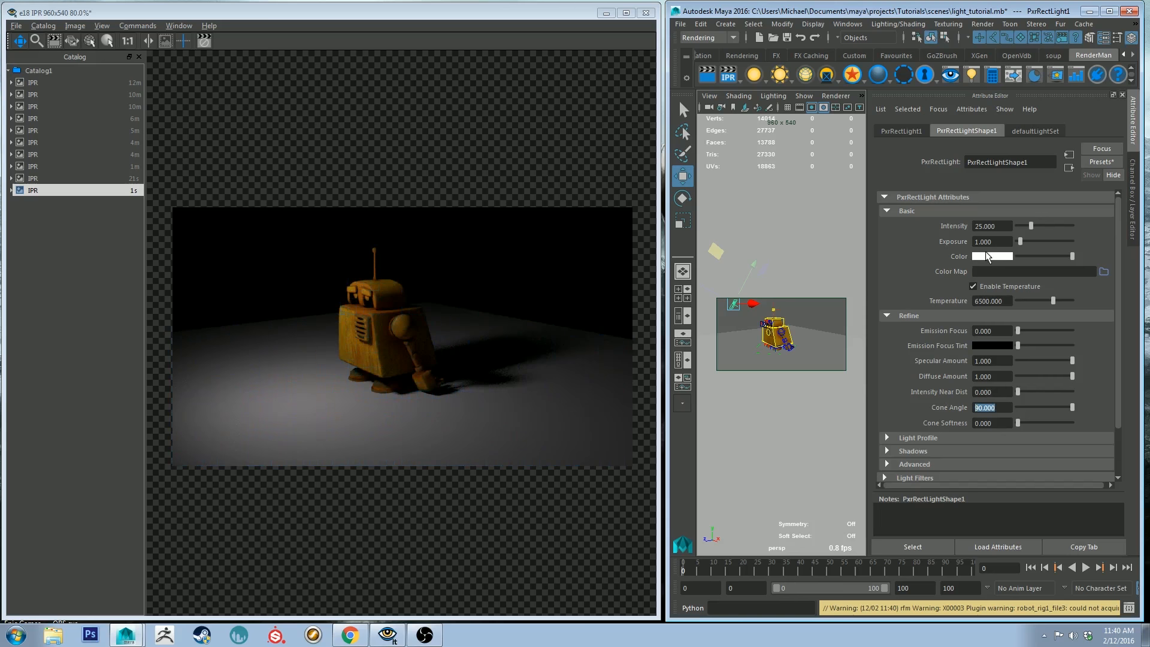
text(45)
key(Return)
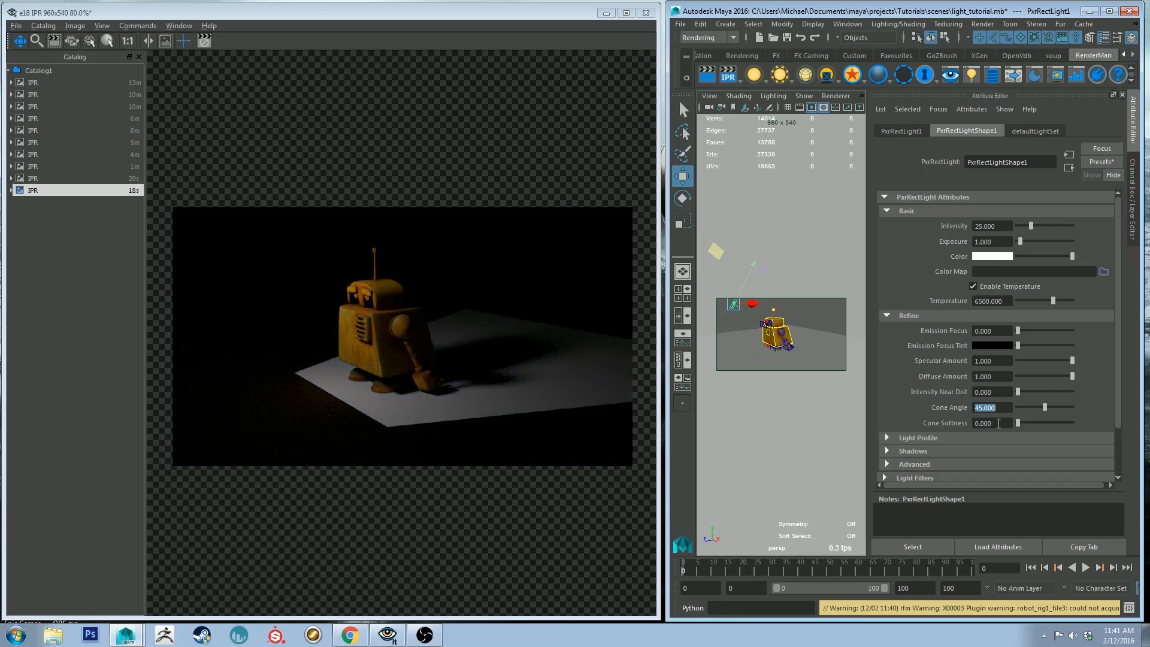
Try cone softness values of 1, 0.25 and 2 on the light and return it to 0
click(999, 424)
text(1)
key(Return)
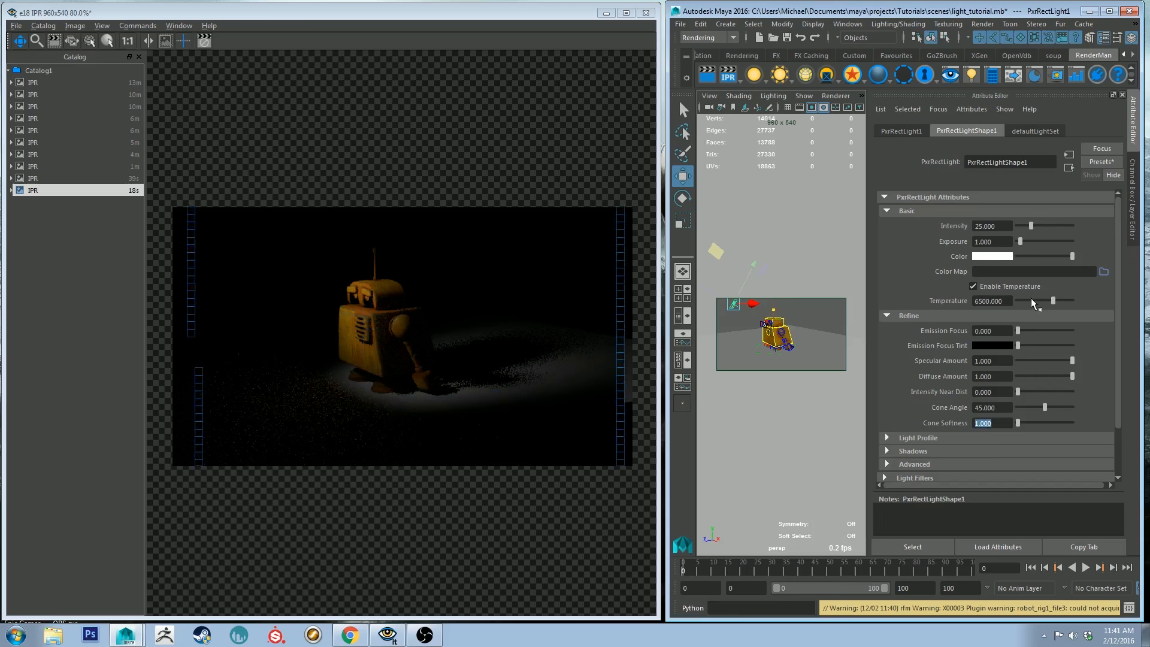
text(.25)
key(Return)
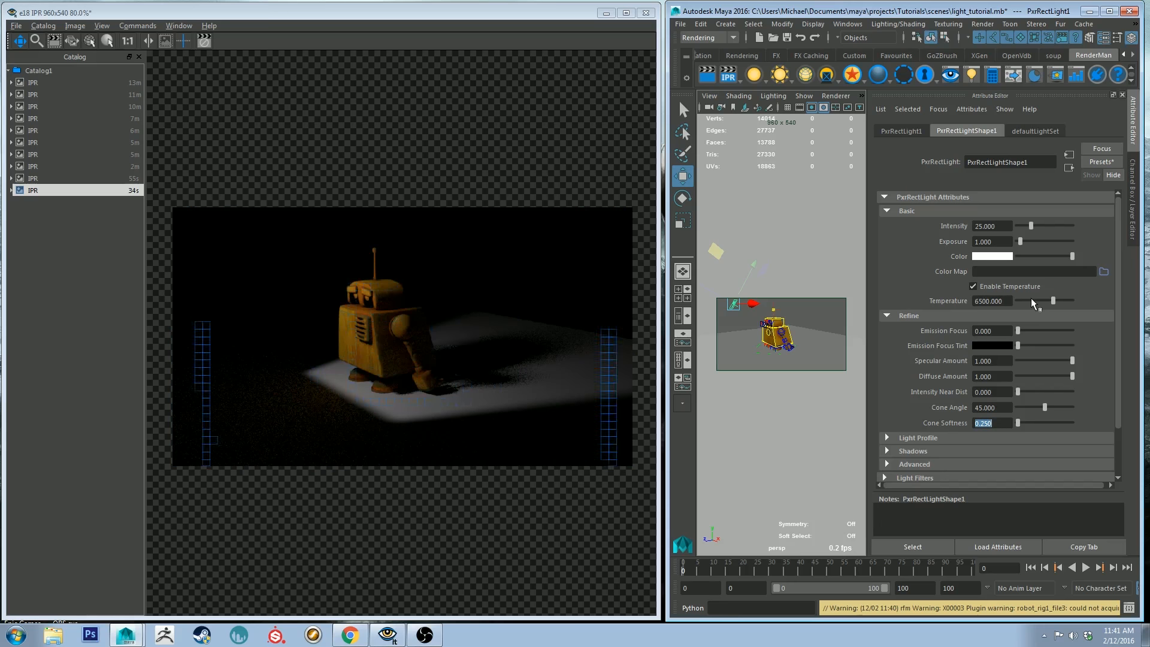
text(2)
key(Return)
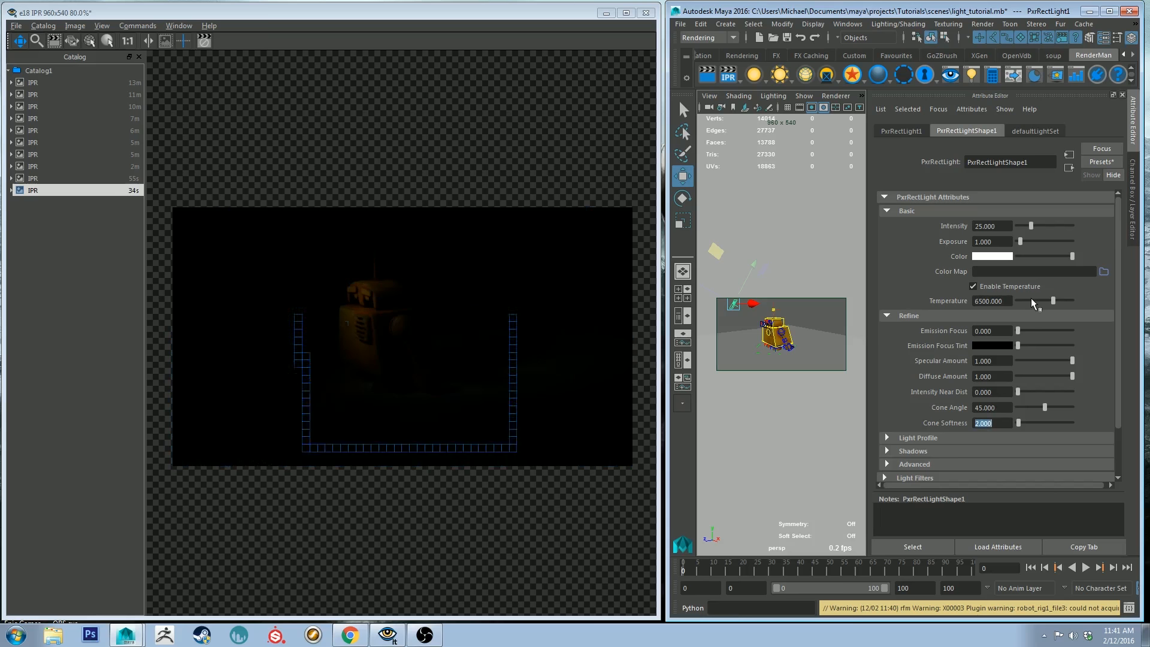
text(0)
key(Return)
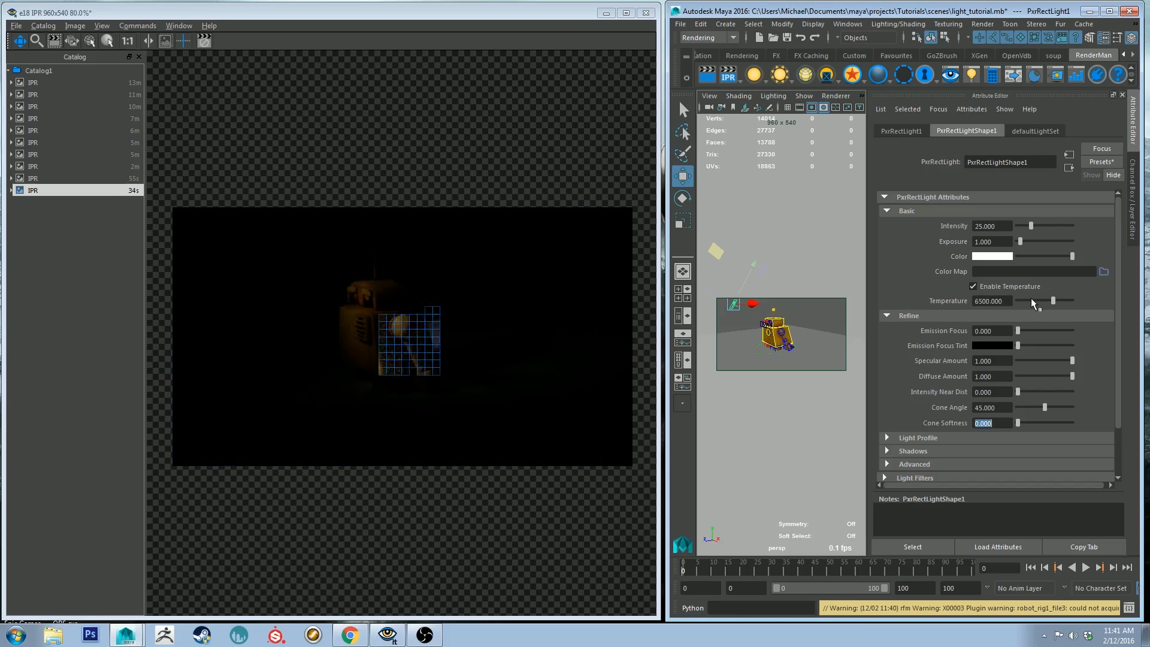
Set the cone angle back to 90 and stop the IPR render with the light profile settings shown
drag(1003, 408, 775, 387)
text(90)
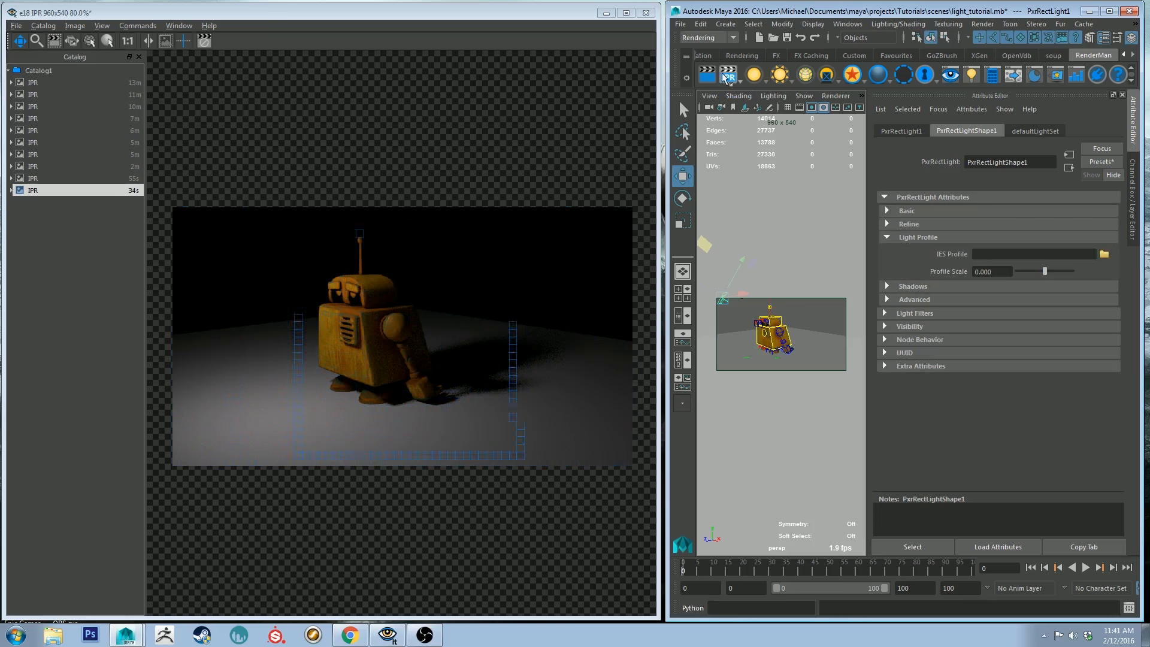
right_click(734, 75)
click(743, 77)
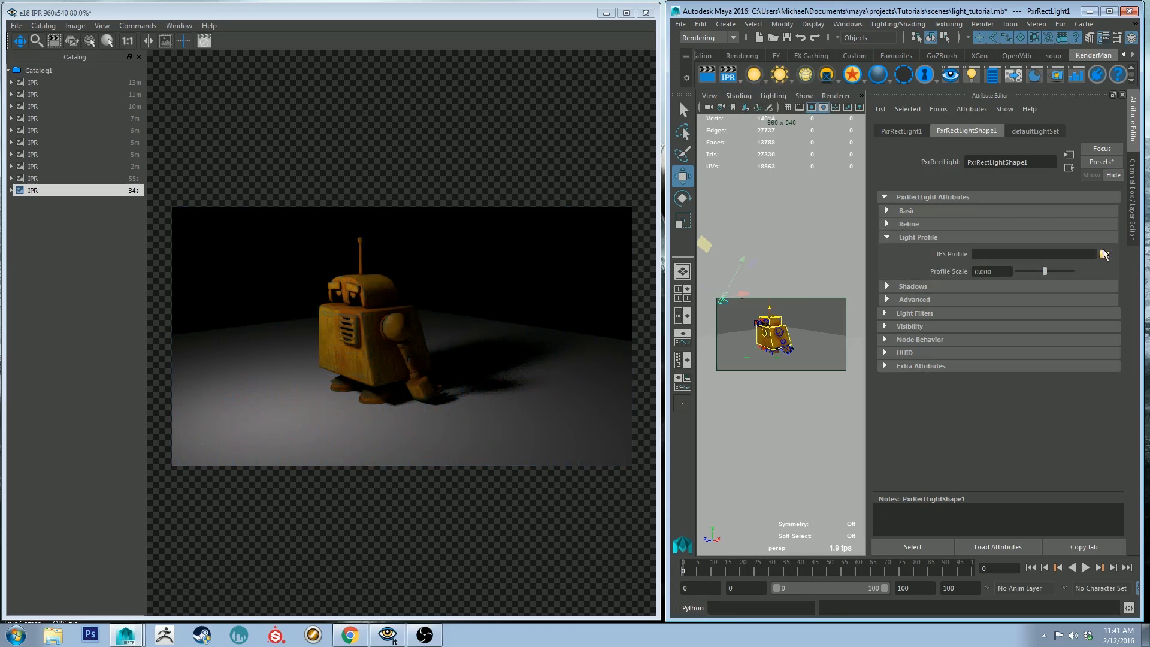
Preview several IES profiles, including Bollard, and load Bollard.IES as the light's IES profile
click(1105, 254)
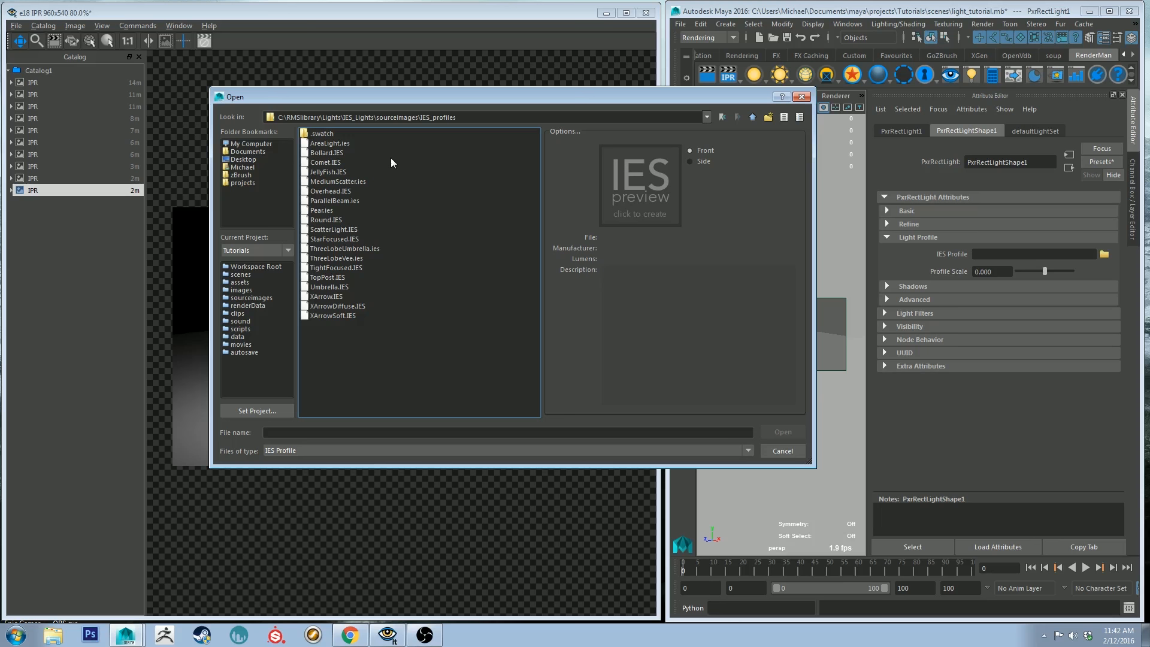
click(351, 153)
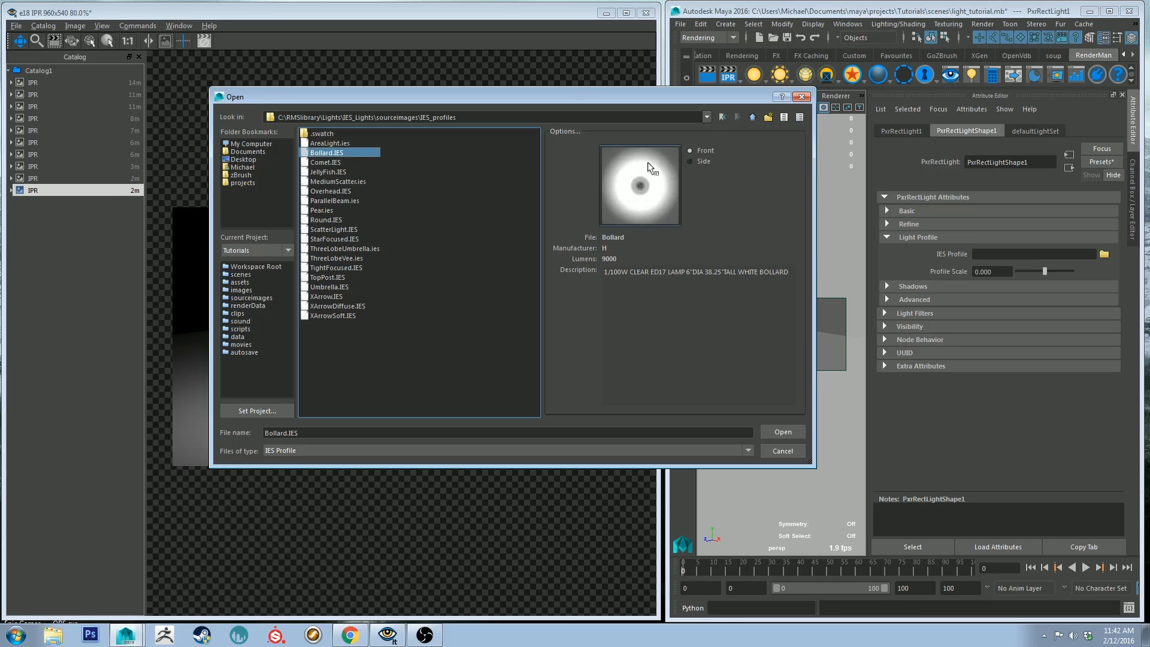
click(343, 164)
click(342, 171)
click(334, 181)
click(328, 200)
click(326, 212)
click(328, 231)
click(329, 258)
click(332, 267)
click(335, 278)
click(336, 152)
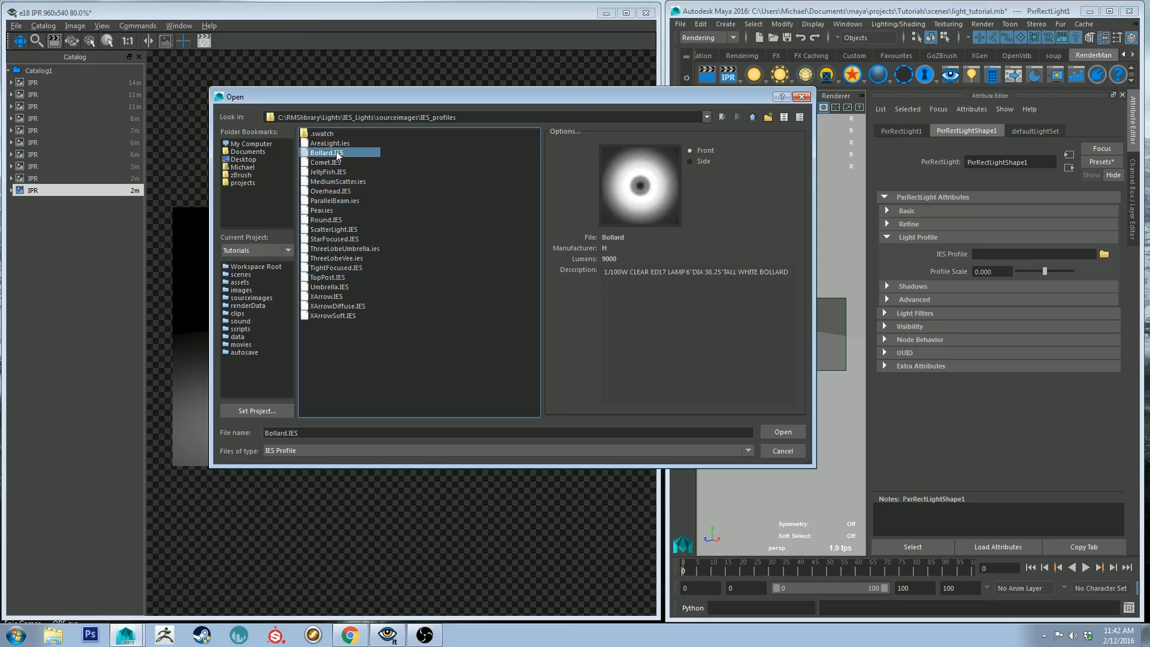
click(789, 428)
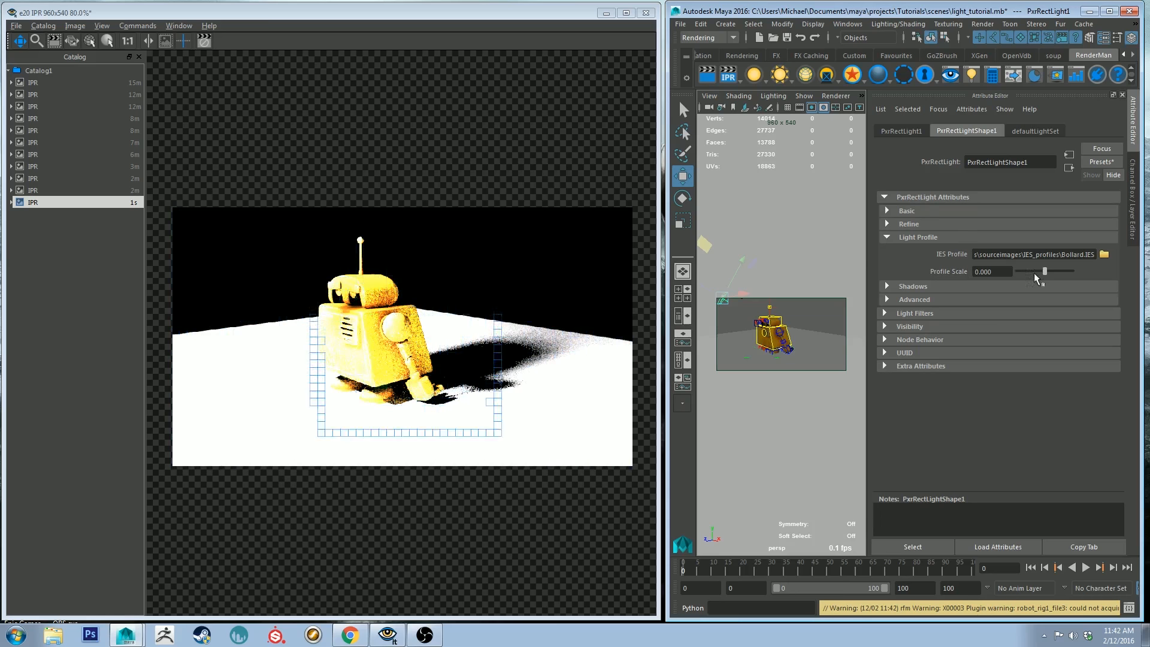
Try intensity values of 5 and 1 on the light with the IES profile applied
click(922, 211)
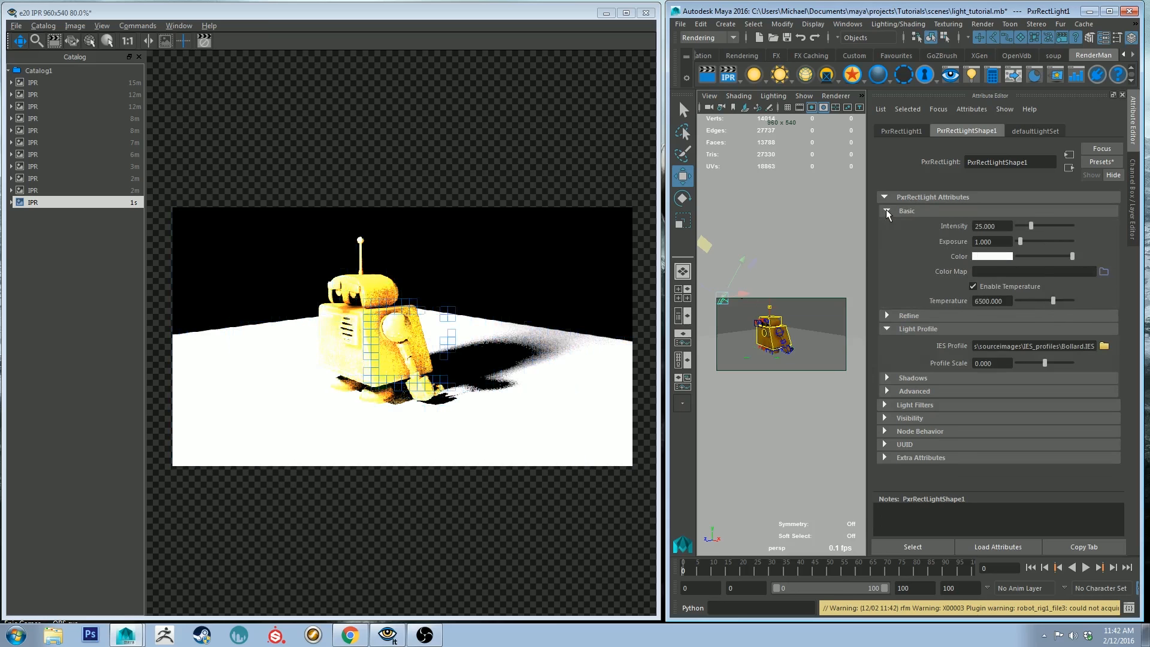
text(5)
key(Return)
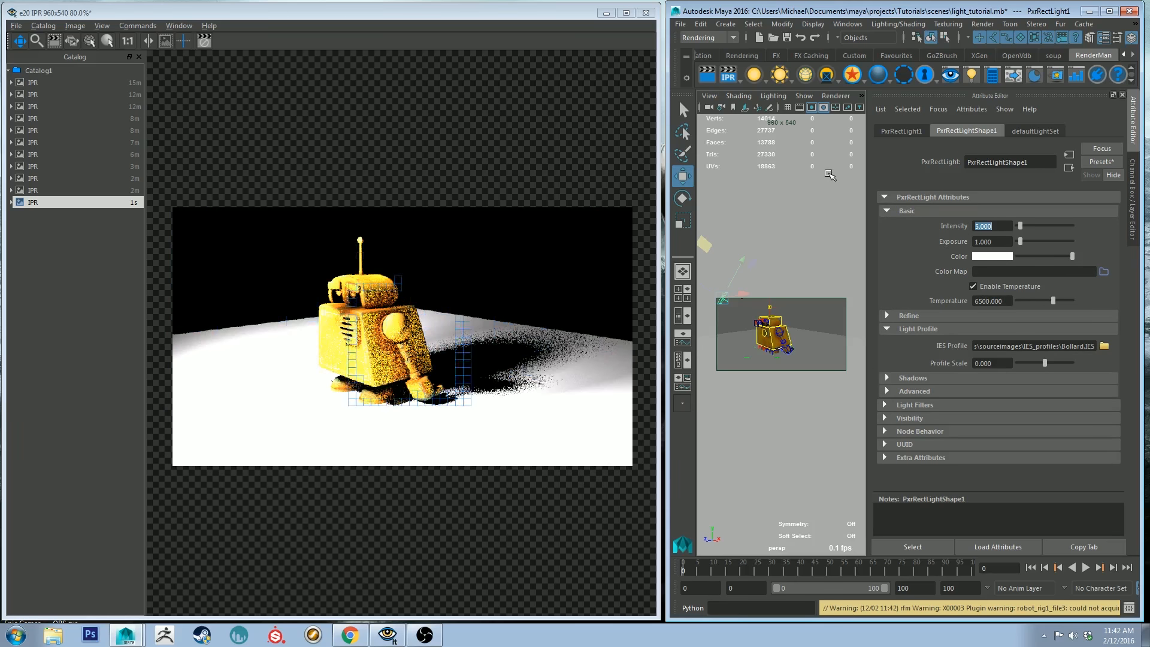
text(1)
key(Return)
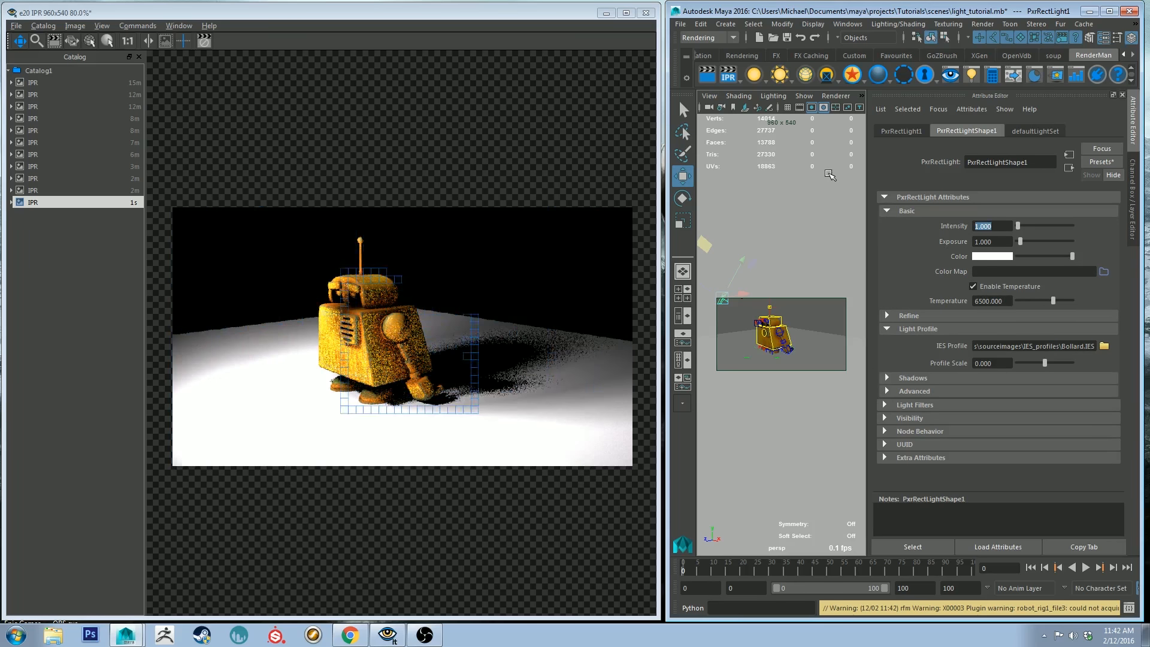
alt+right_drag(817, 344, 815, 311)
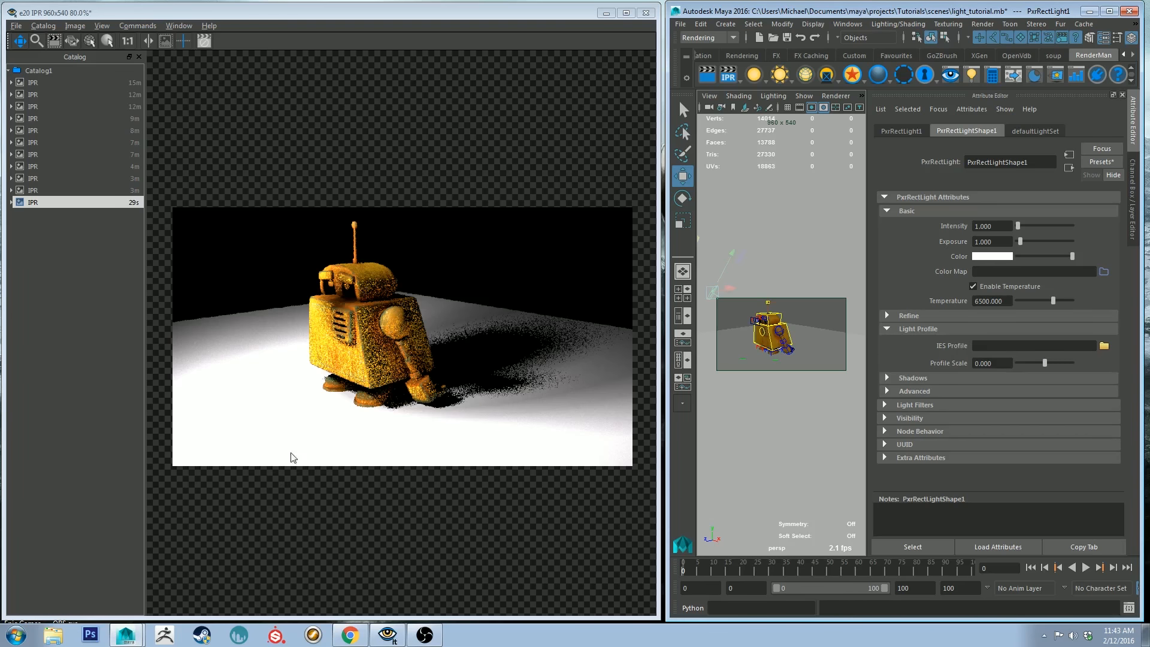
Show the light's shadow settings and set its intensity to 25
click(914, 328)
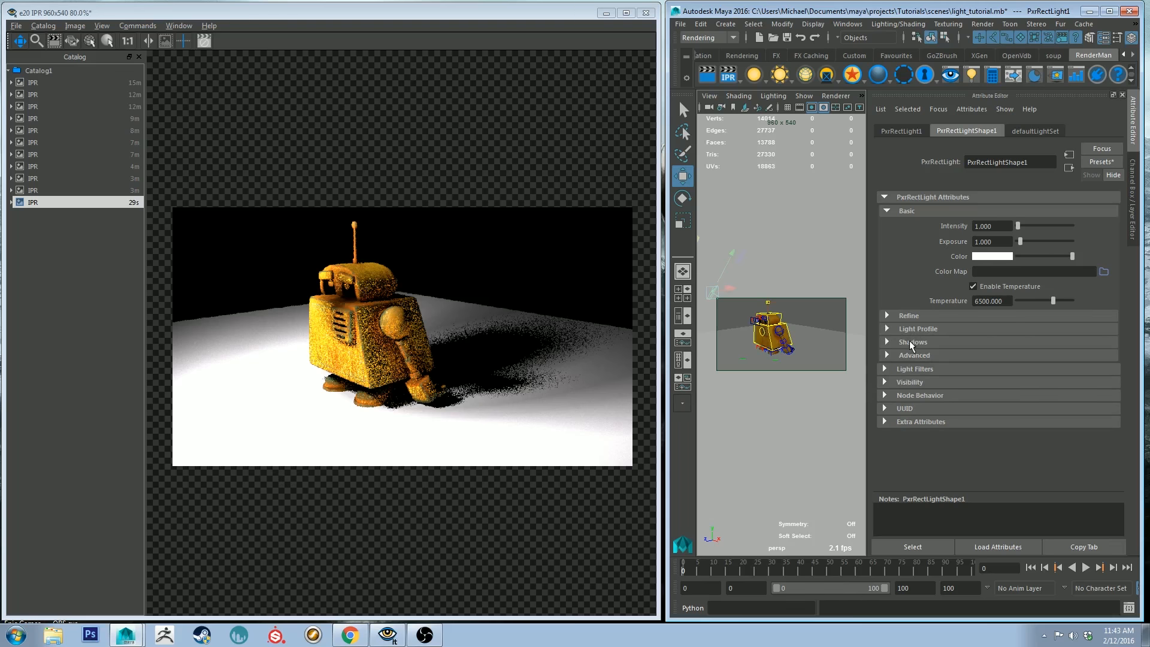
click(908, 340)
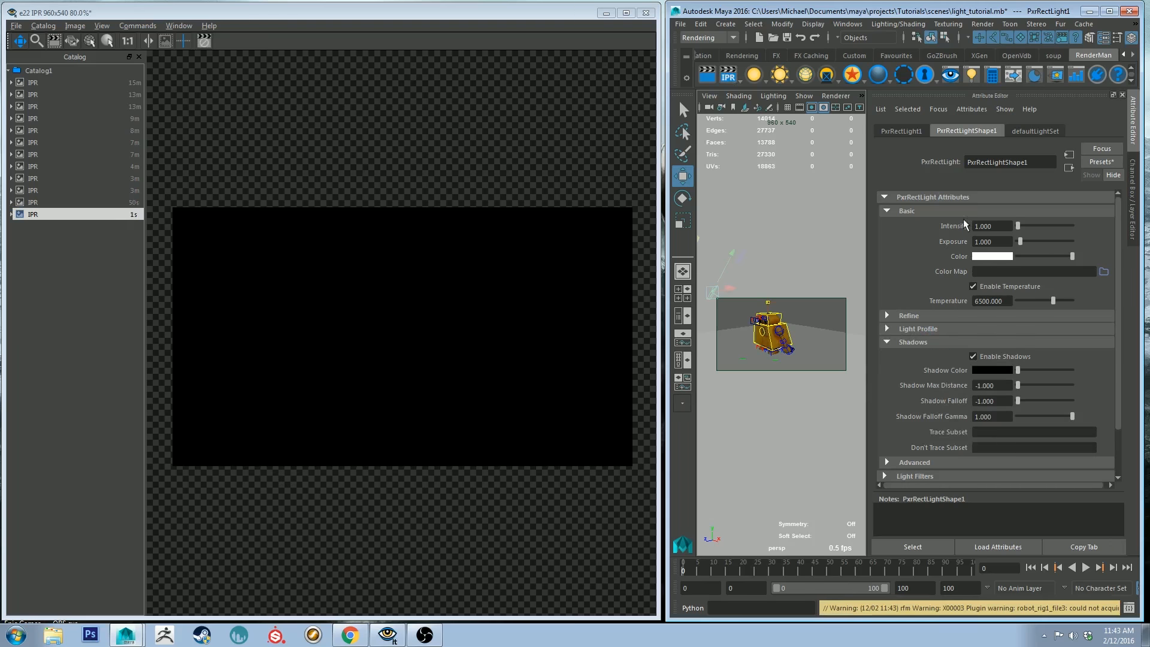
drag(993, 226, 825, 193)
text(25)
key(Return)
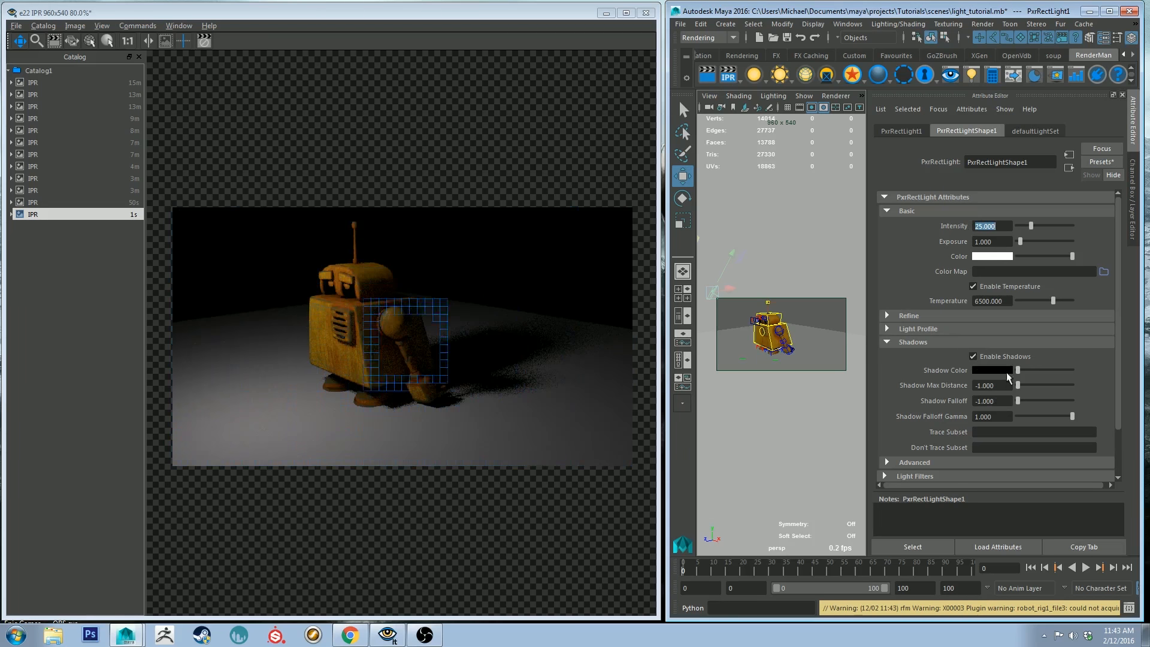
Toggle the light's shadows off and on, and try blue and red shadow colors before returning to black
click(978, 357)
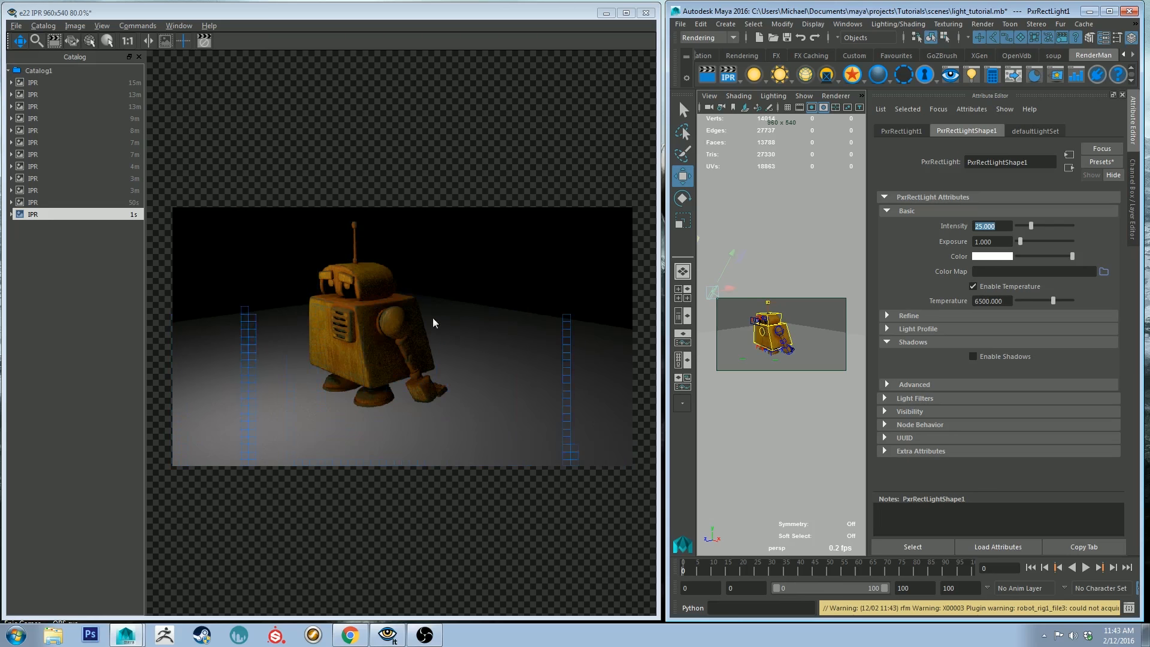
click(990, 356)
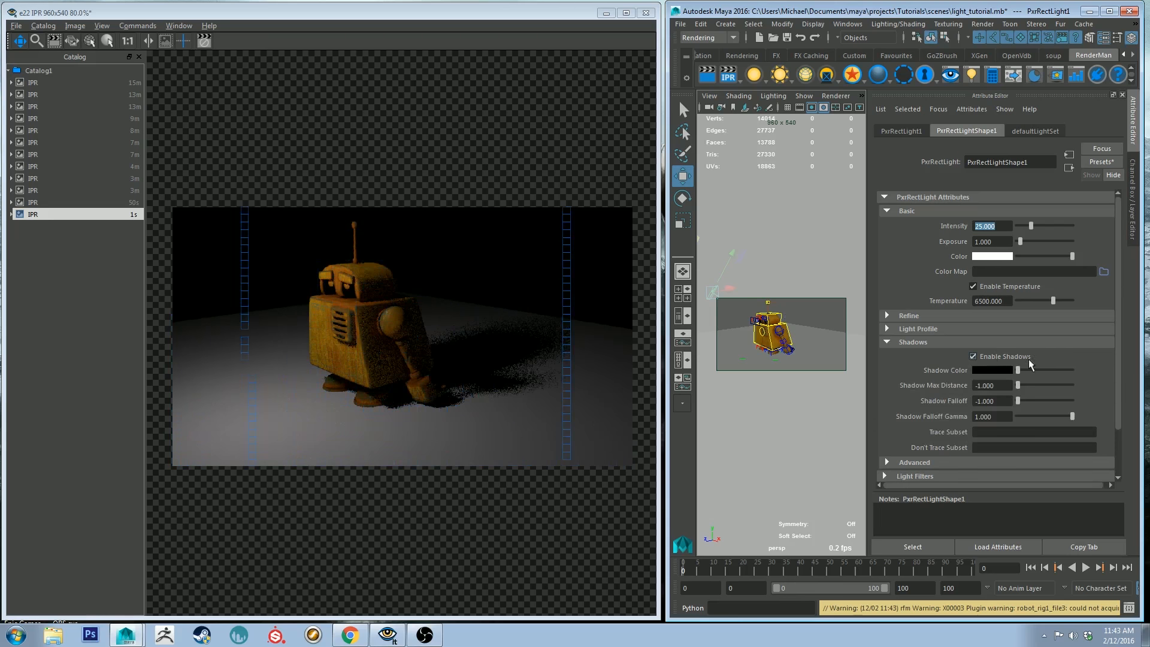
click(991, 370)
click(933, 362)
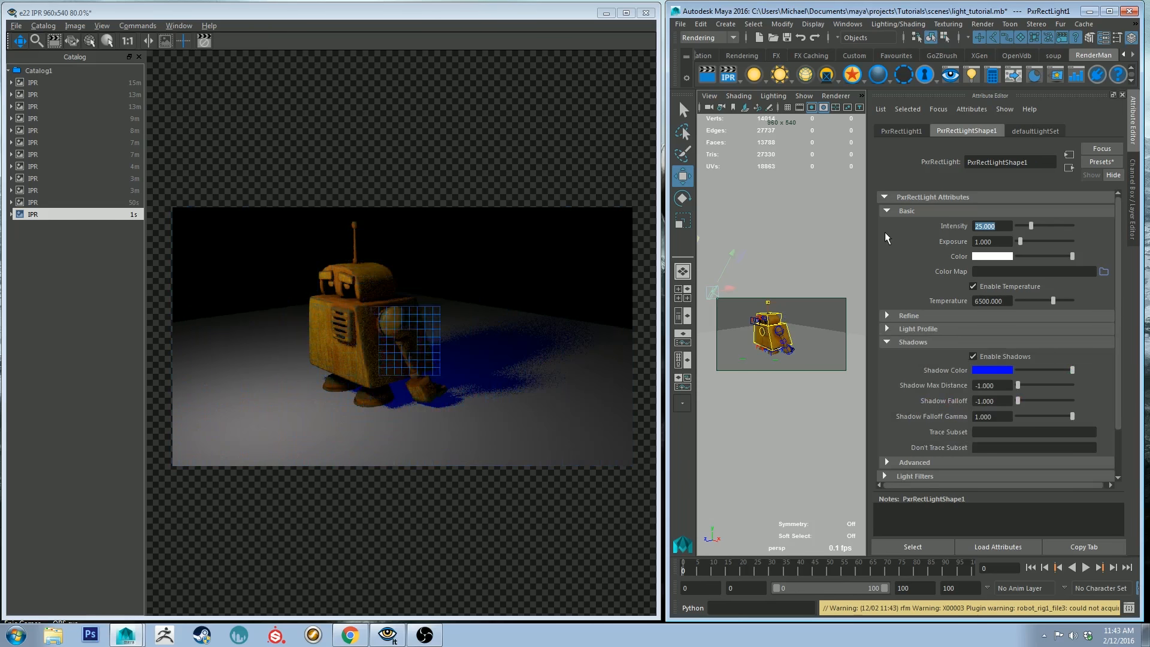
click(993, 369)
click(944, 362)
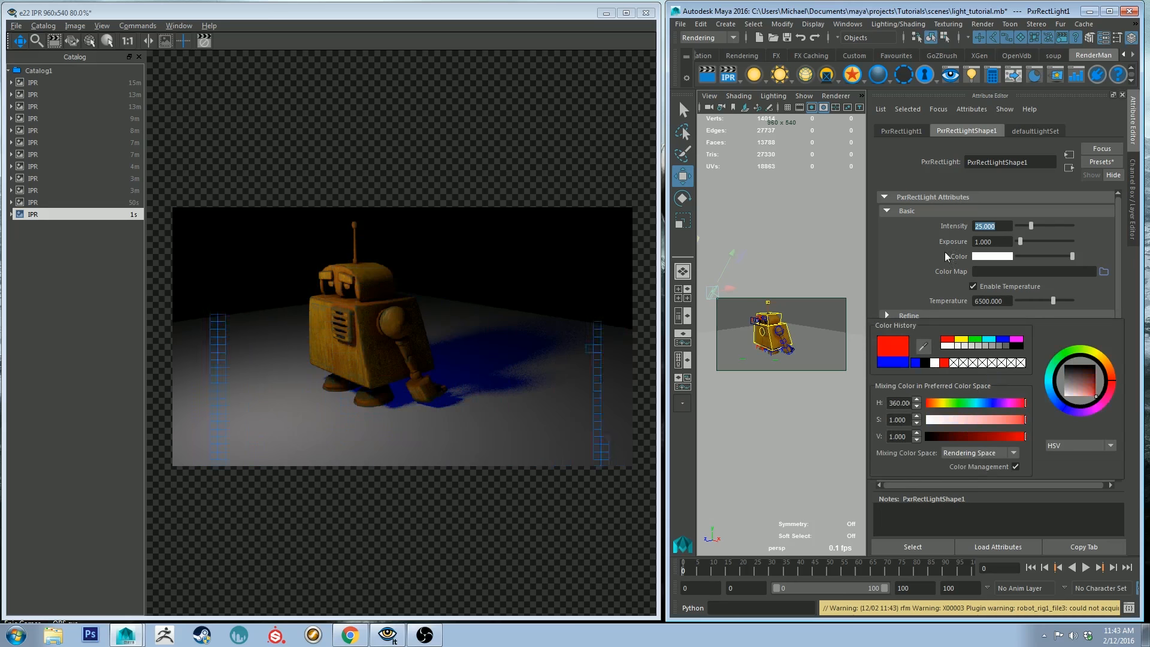
click(990, 367)
click(933, 358)
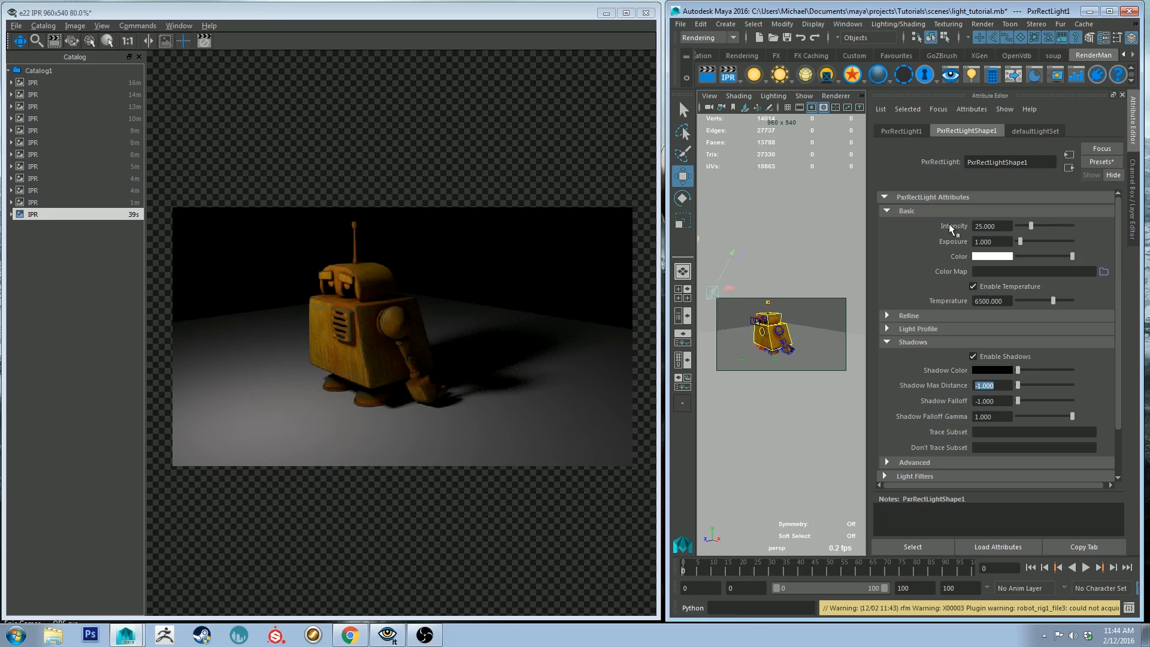
Try shadow max distance values of 0.1, 1 and 2 and return it to -1
text(0.1)
key(Return)
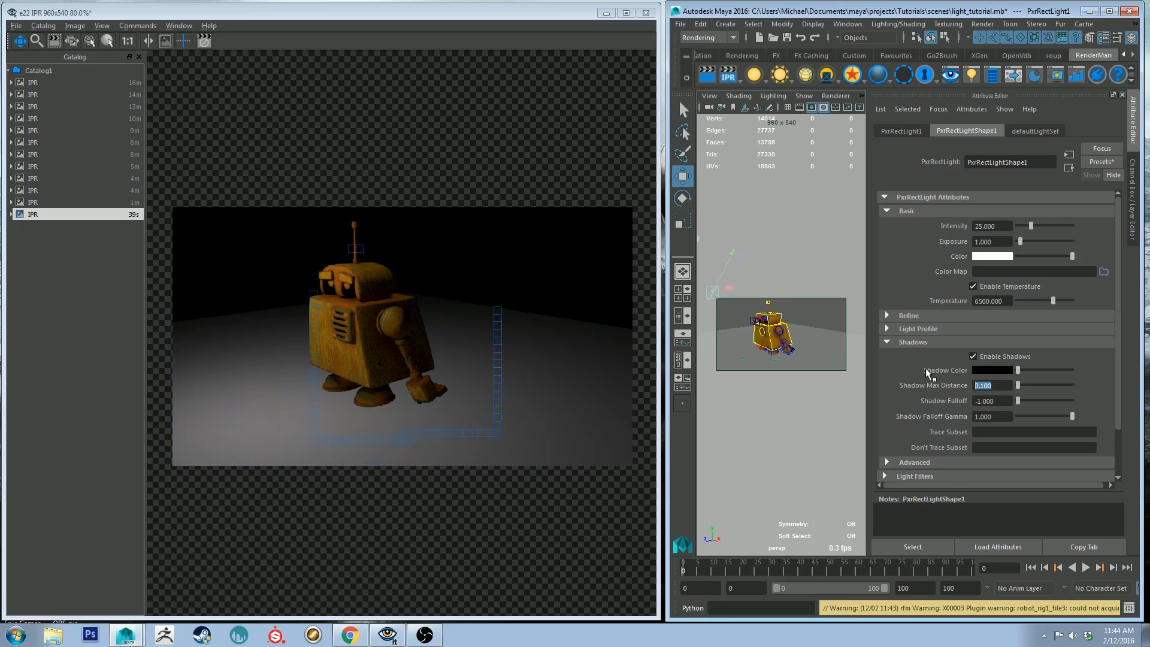
text(1)
key(Return)
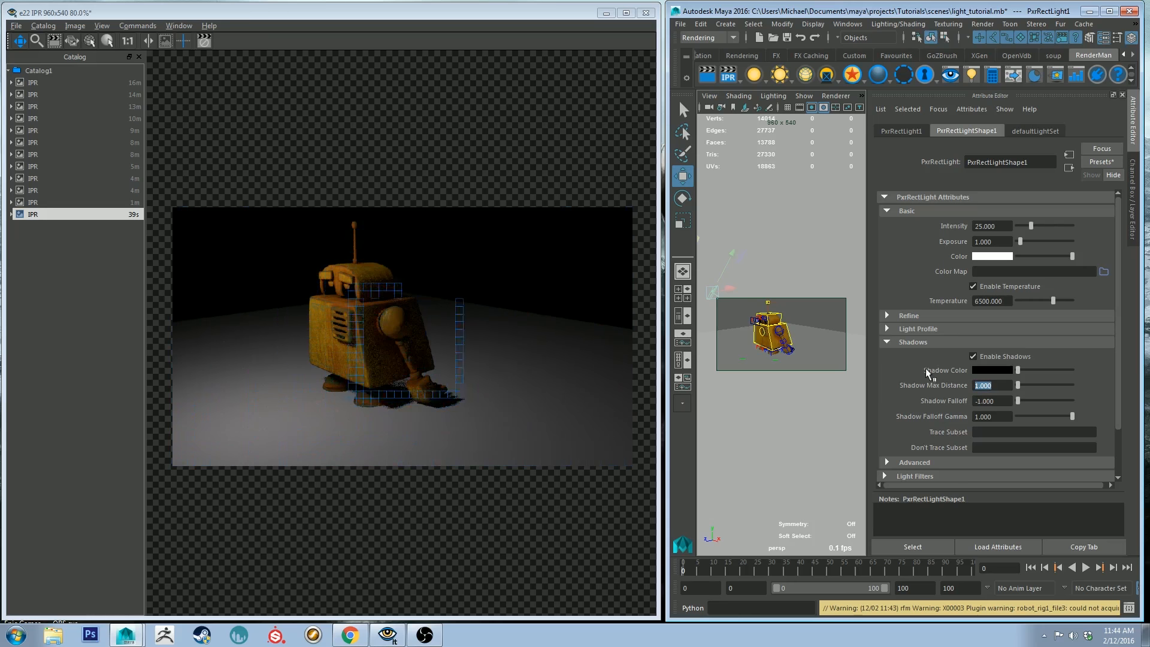
text(2)
key(Return)
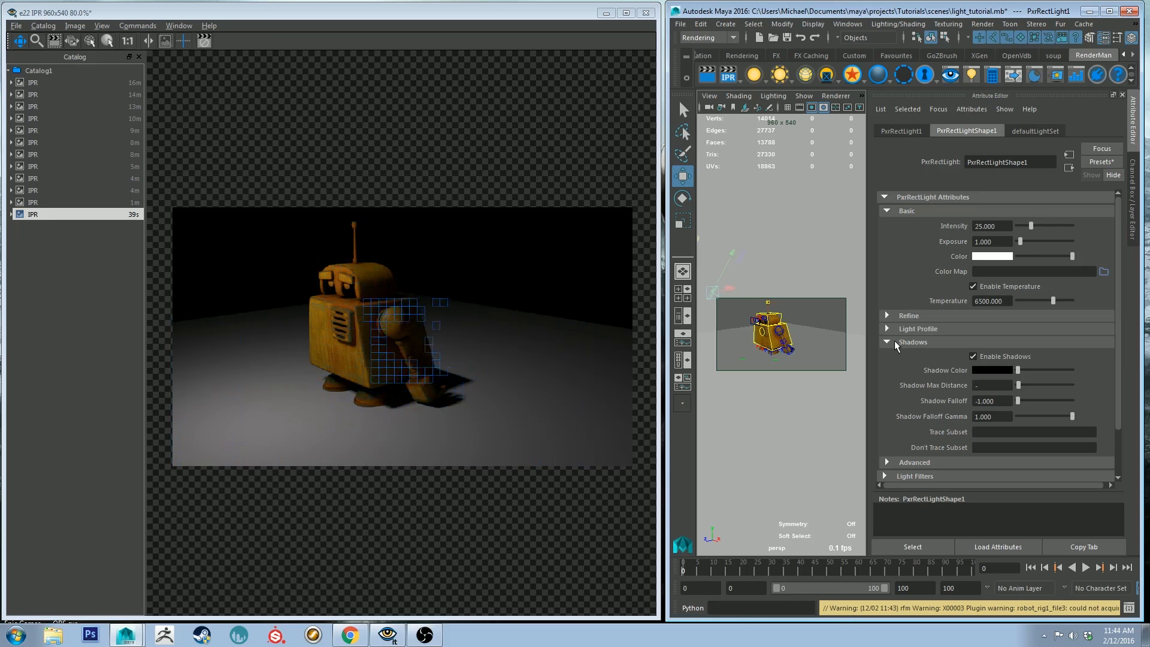
text(-1)
key(Return)
Try shadow falloff values of 1, 0.5, 0.1, 0.01 and 0.05 on the light
click(997, 397)
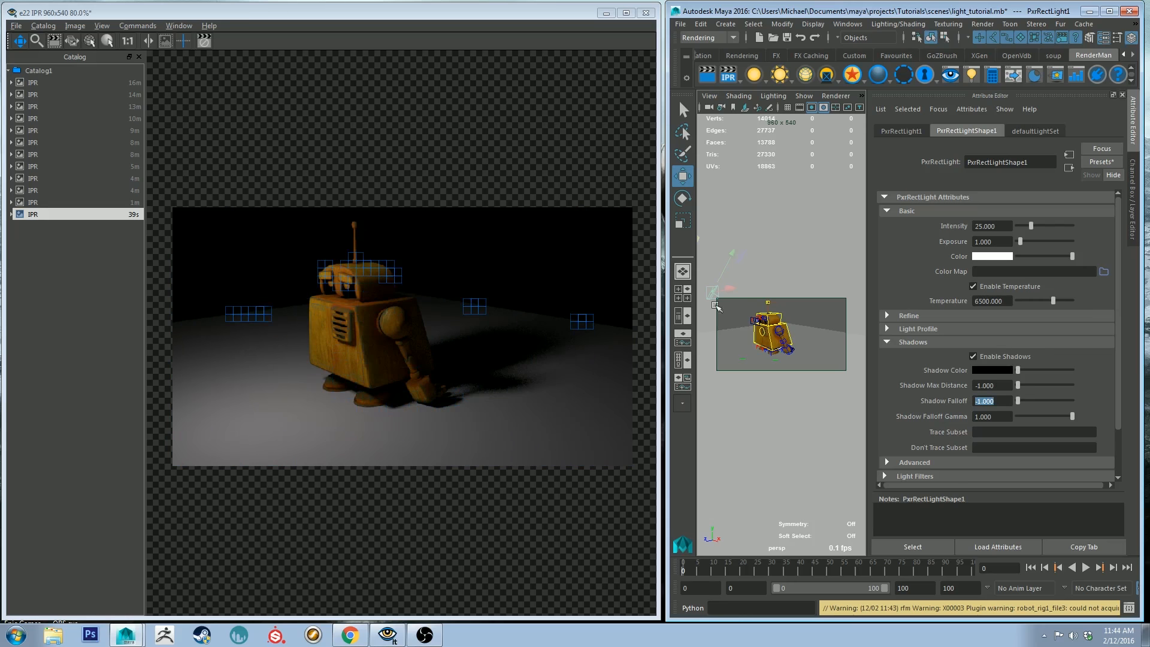
text(1)
key(Return)
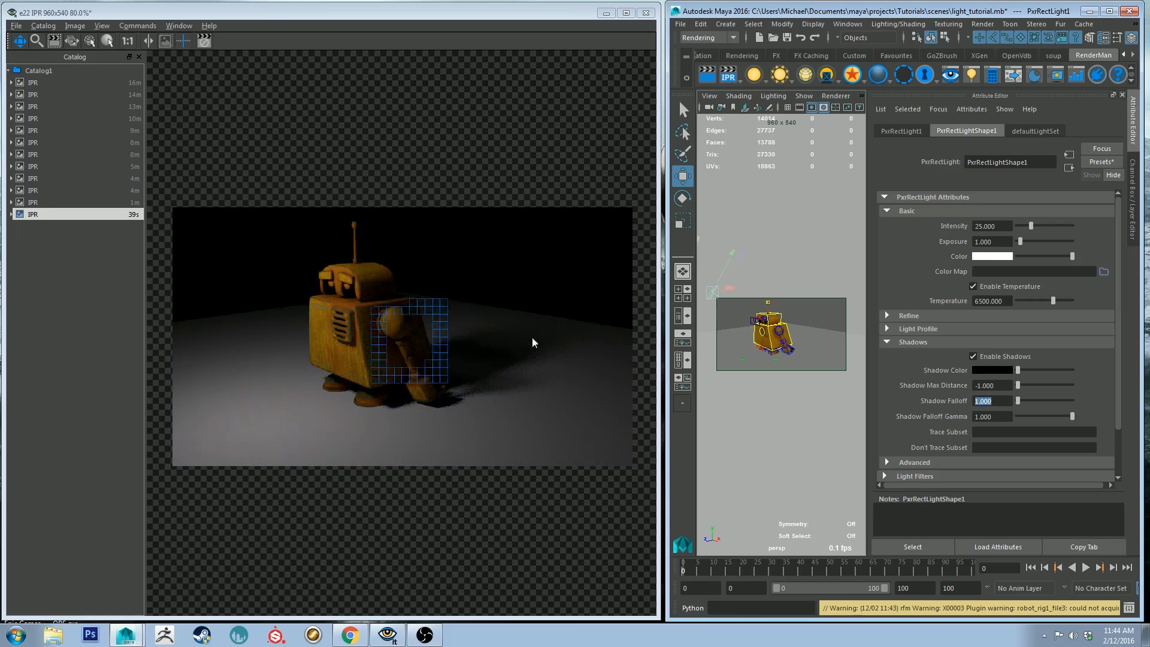
text(0.5)
key(Return)
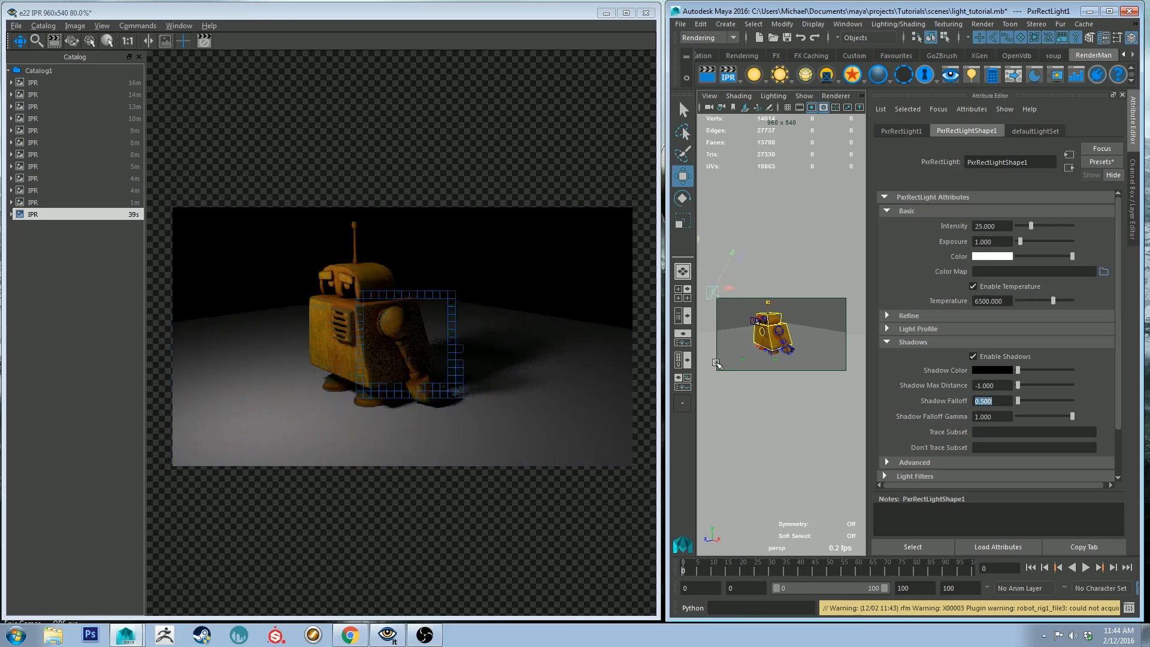
text(.1)
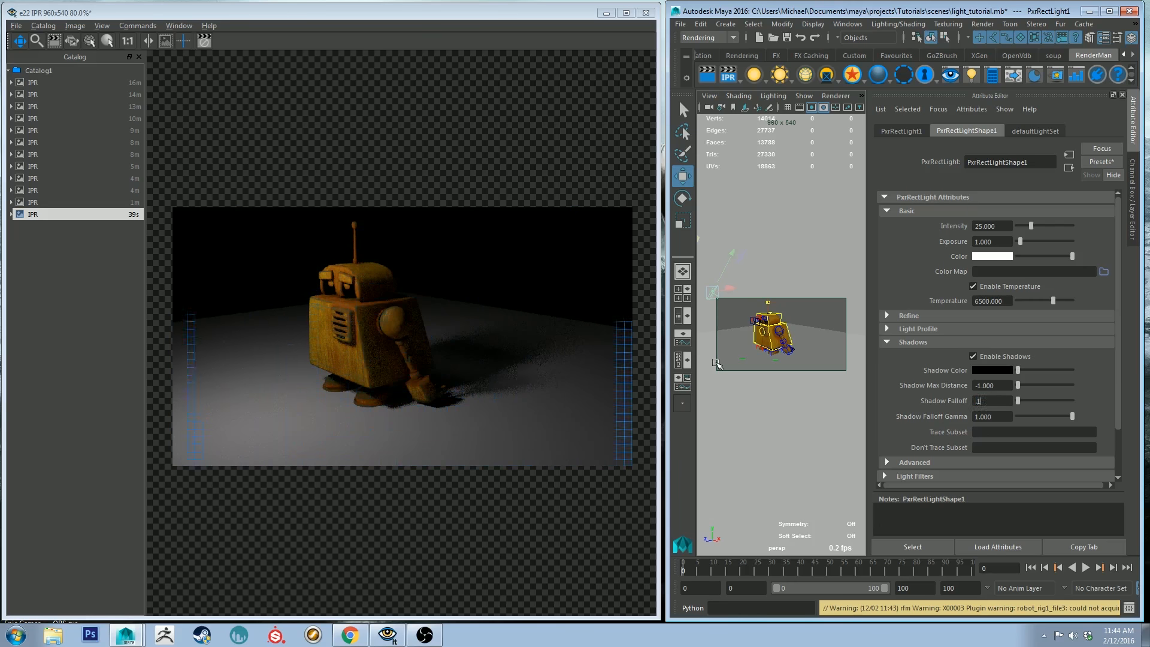
key(Return)
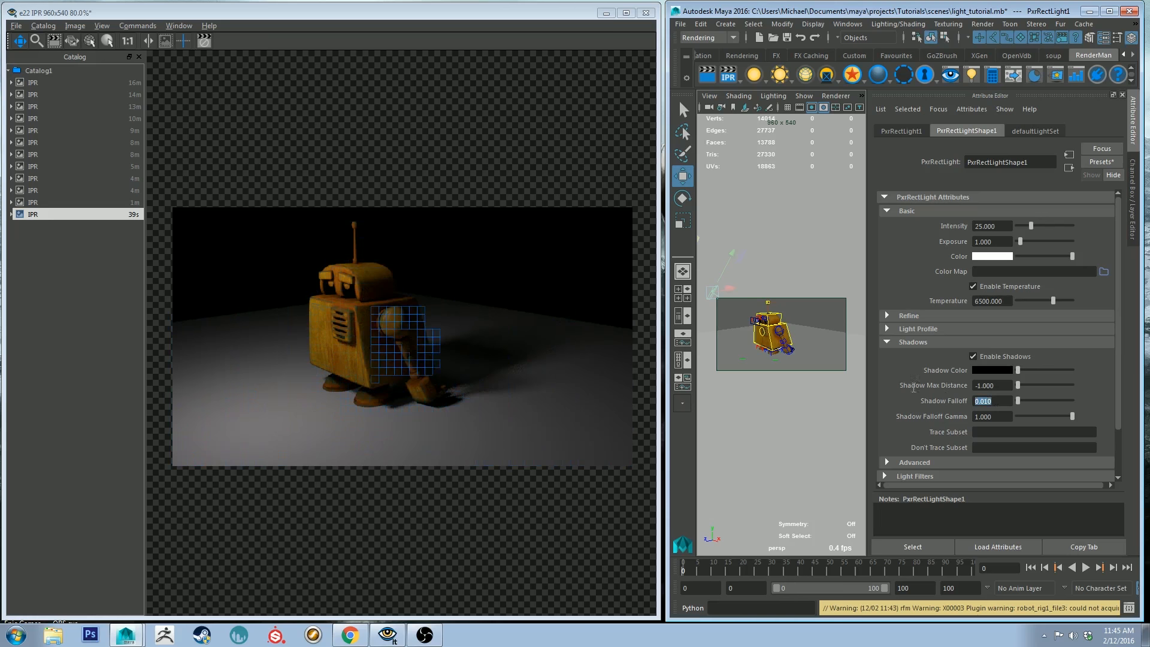
text(-)
key(BackSpace)
text(.05)
key(Return)
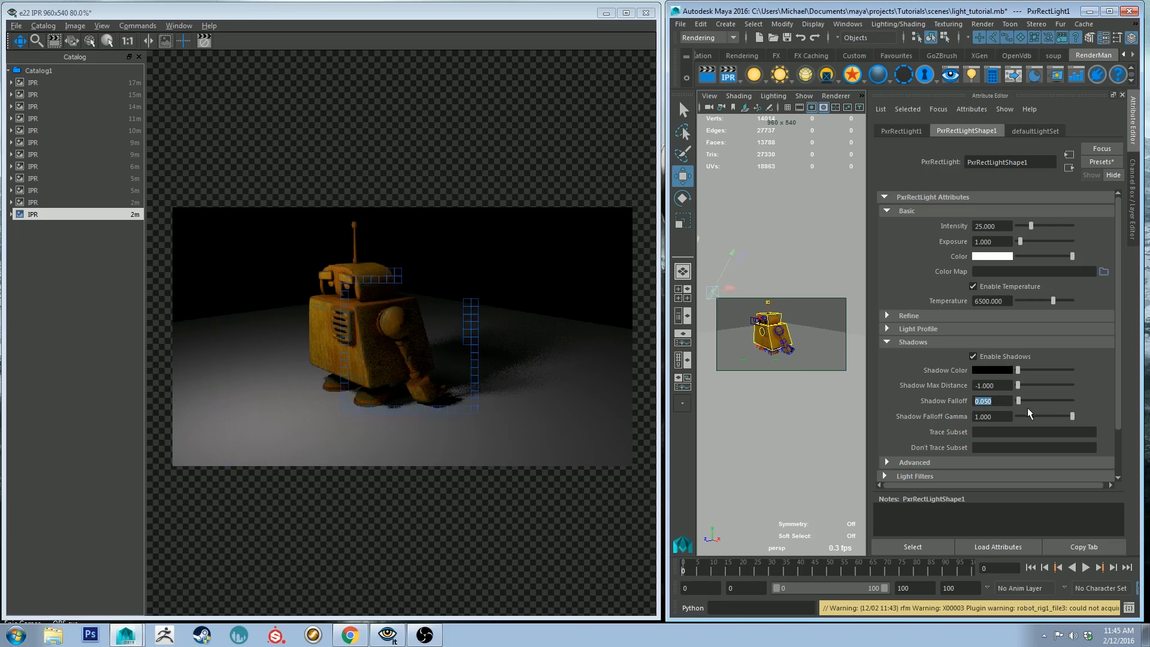
Try a shadow falloff gamma of 0.045, return it to 1 and reset the shadow falloff to -1
drag(1032, 414, 1020, 412)
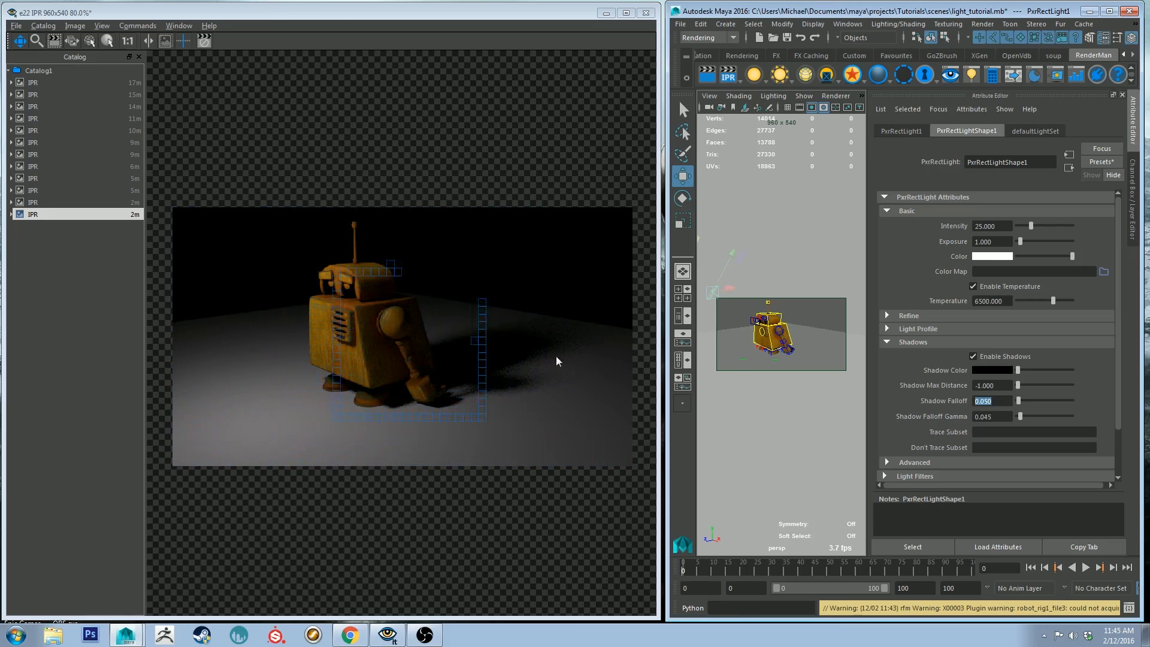
click(1023, 416)
drag(1066, 418, 1073, 416)
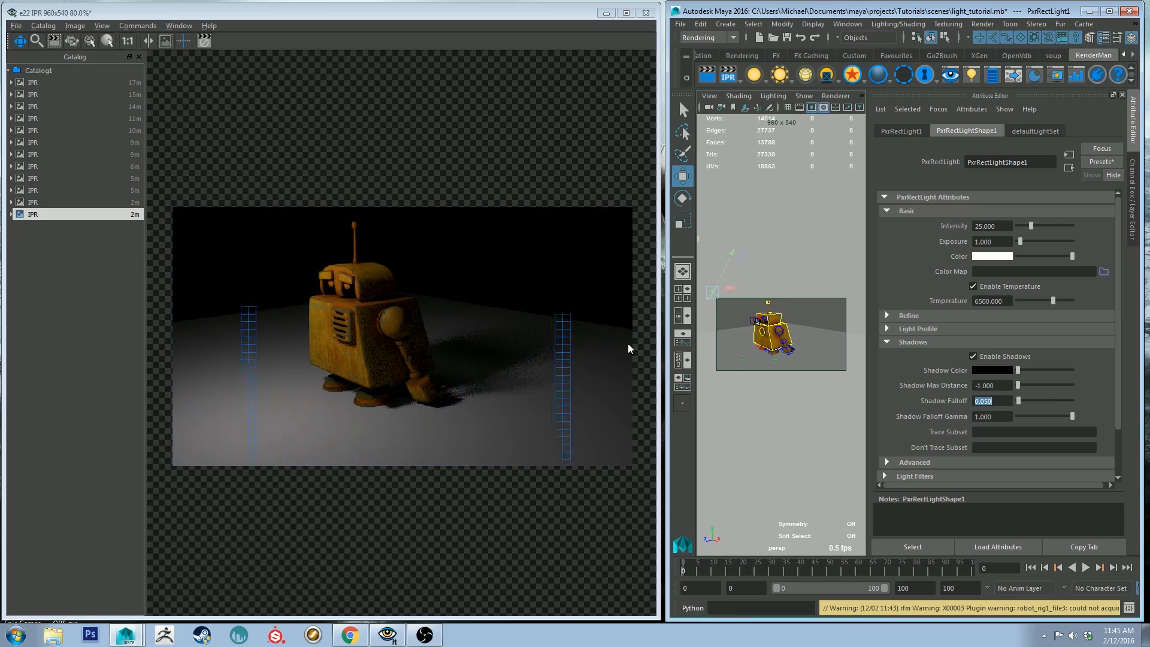
text(-1)
key(Return)
Show the light's advanced settings, scale the rect light up considerably and restart the IPR render
scroll(1108, 481, down, 3)
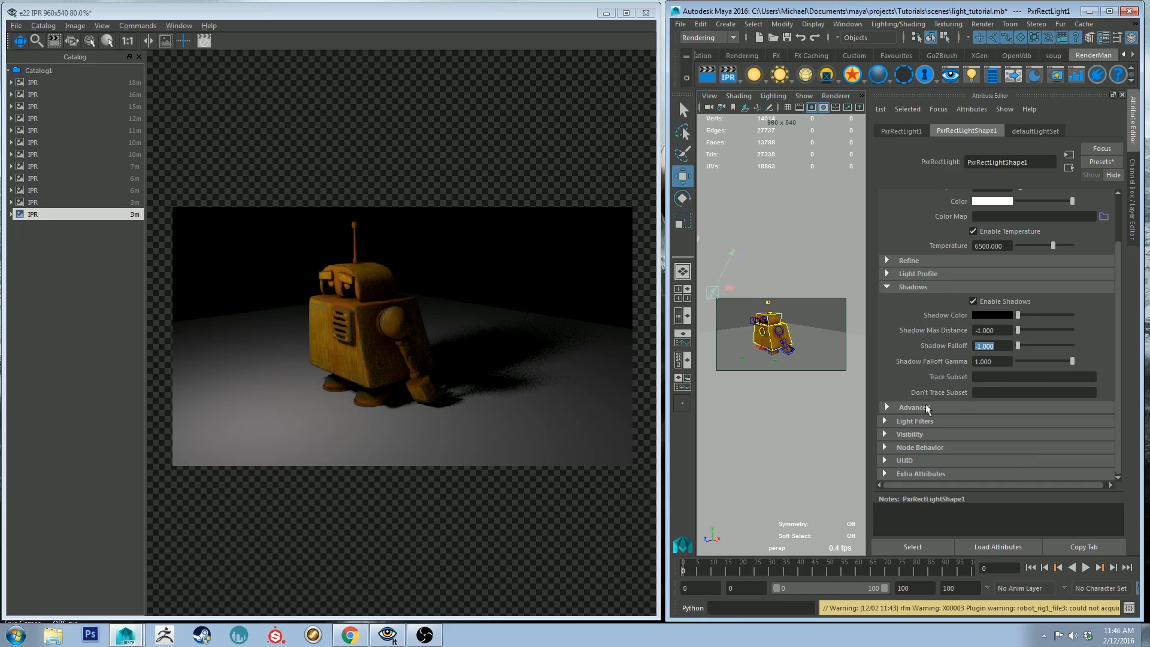
click(908, 407)
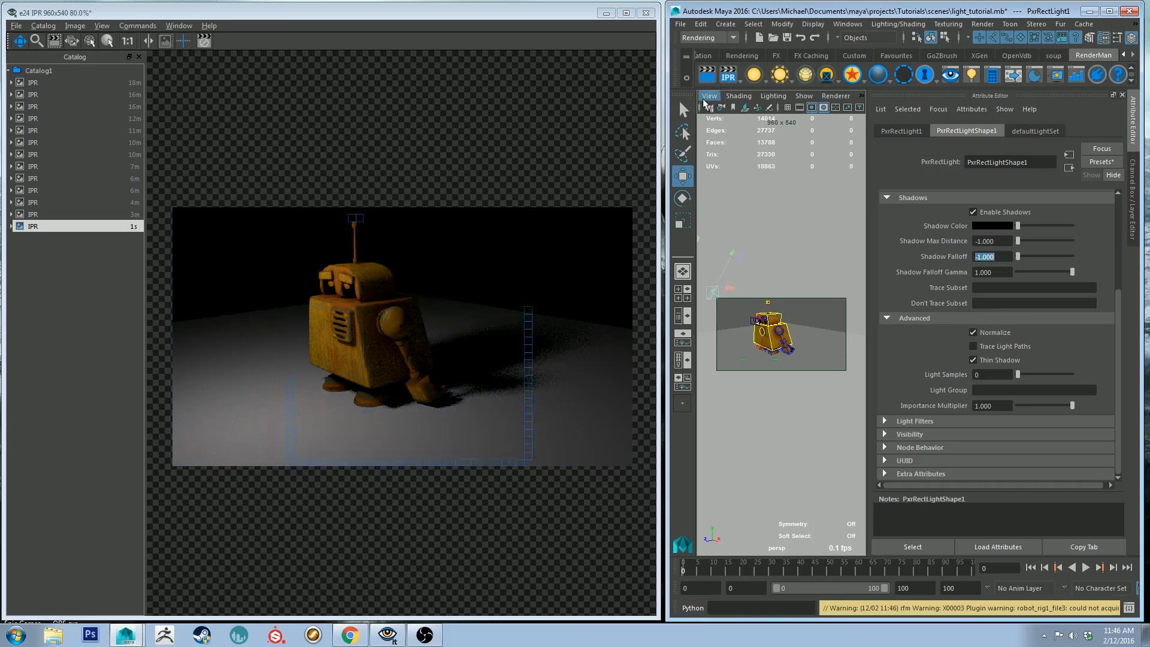
right_click(735, 77)
click(715, 292)
key(r)
drag(713, 292, 756, 292)
click(729, 78)
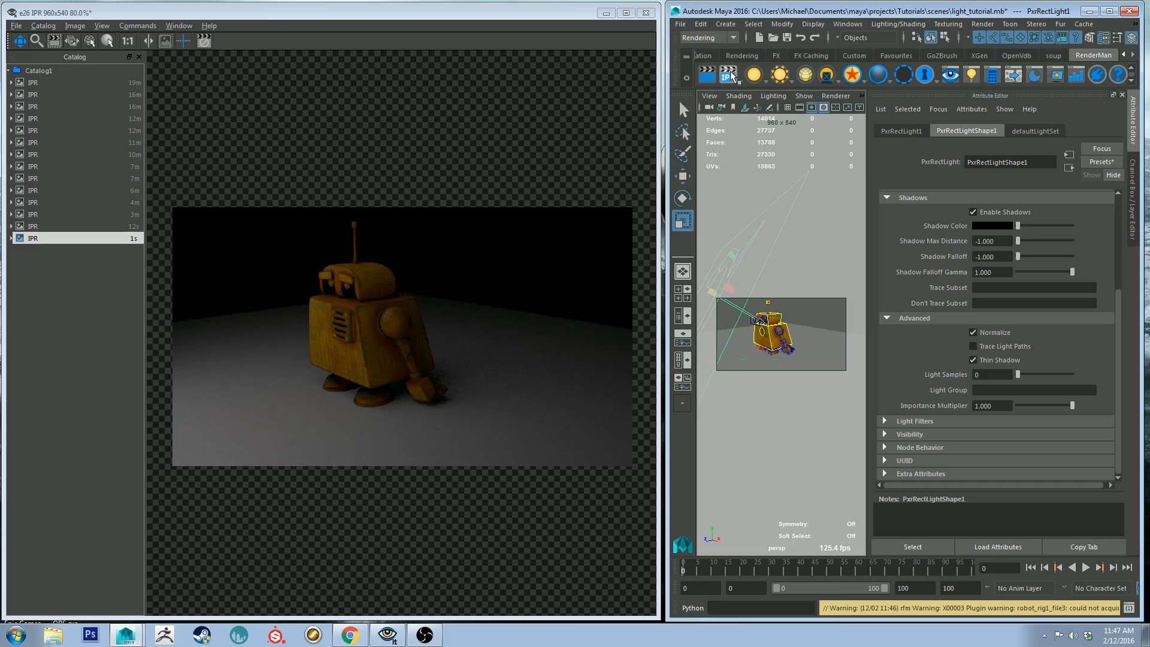
Turn off Normalize for the enlarged light, and scale it back down before restarting the IPR render
click(987, 333)
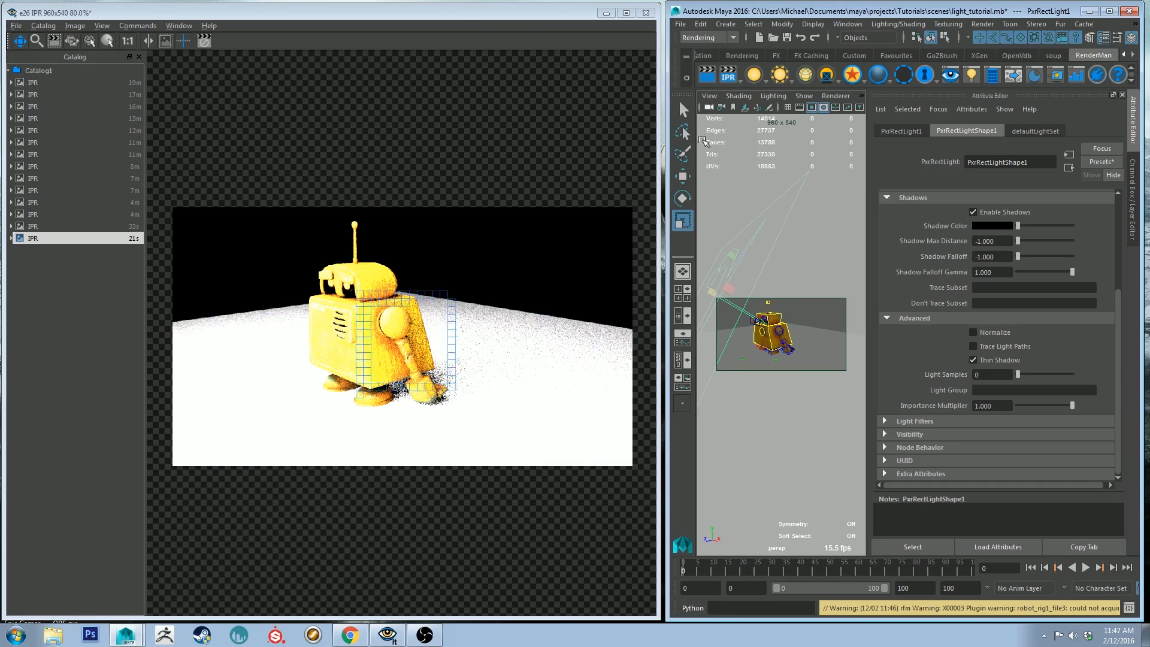
drag(721, 293, 575, 189)
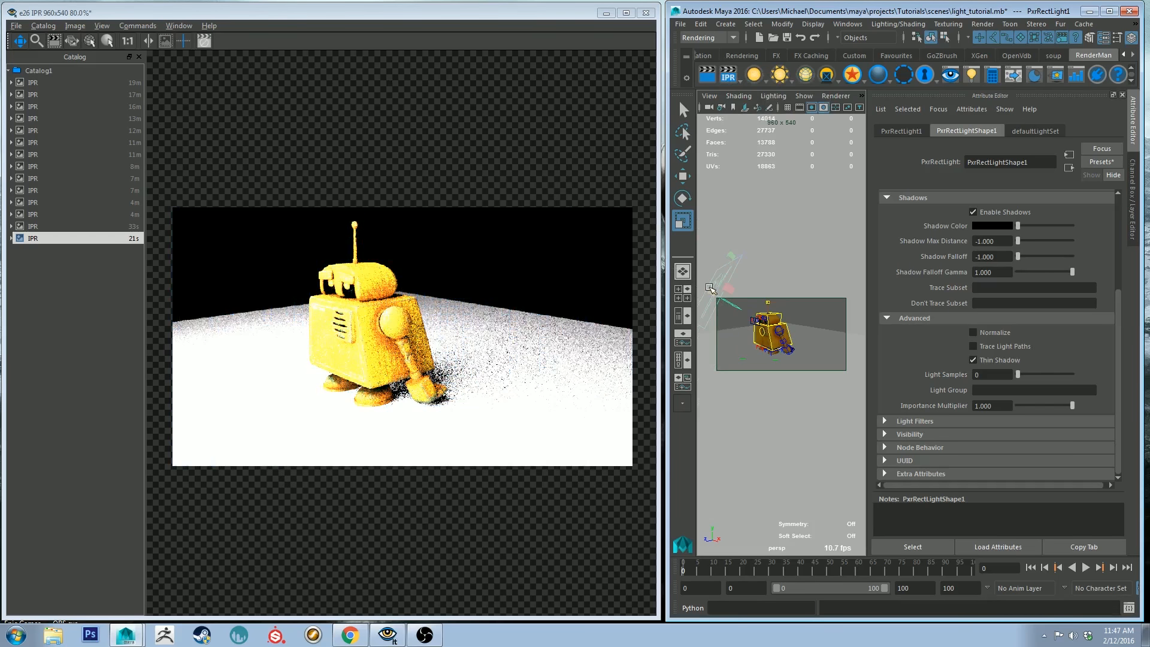
click(727, 74)
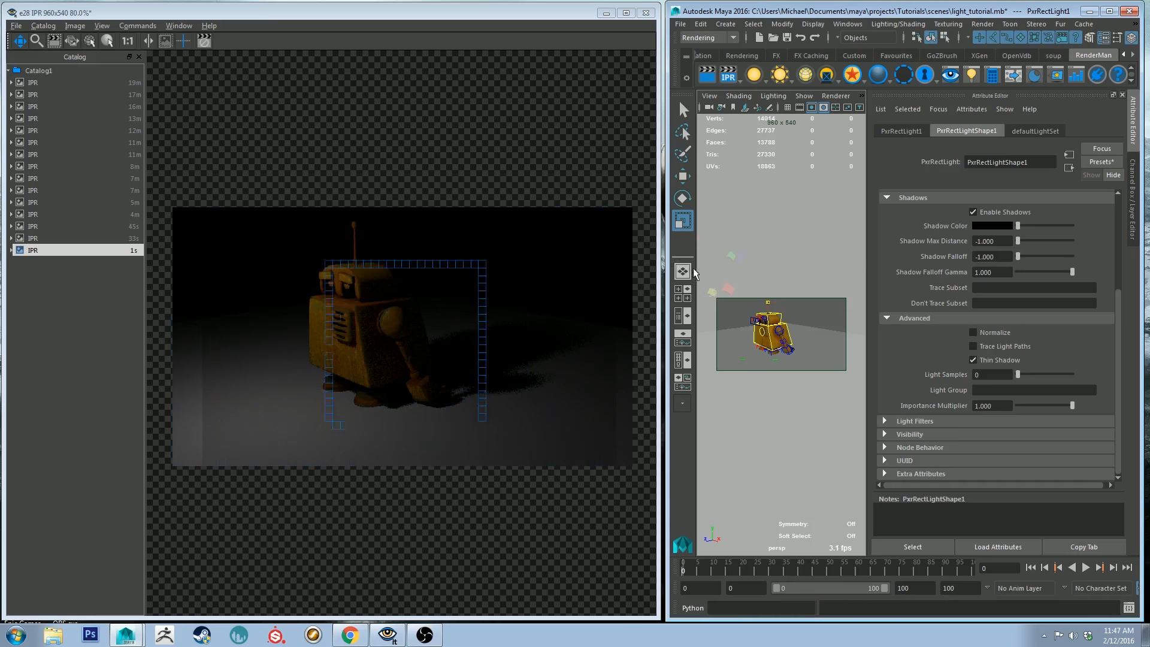
Re-enable Normalize and turn on Trace Light Paths for the light
click(972, 332)
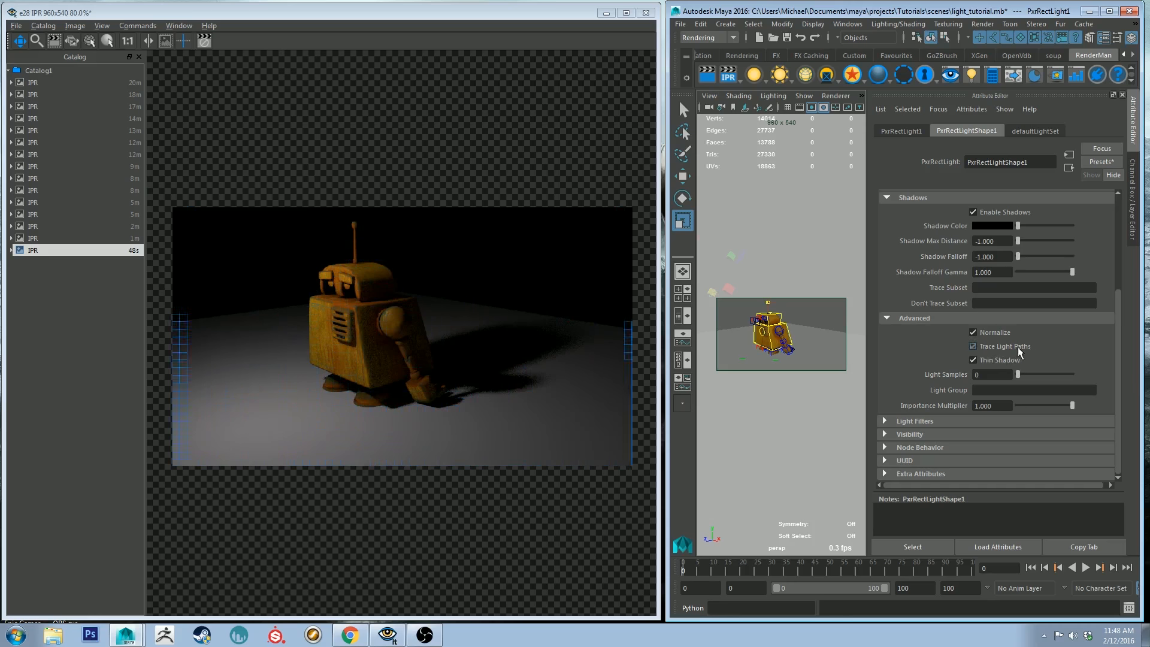
click(972, 346)
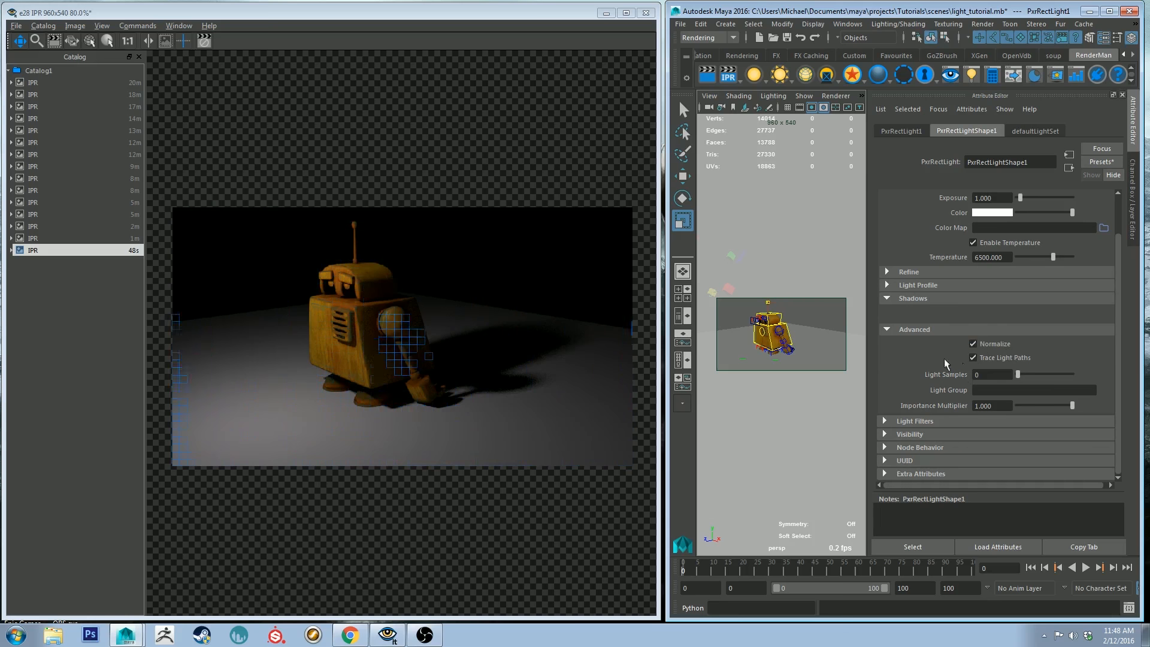
Turn off Trace Light Paths for the rect light and compare IPR renders with Light Samples set to 16
click(1000, 359)
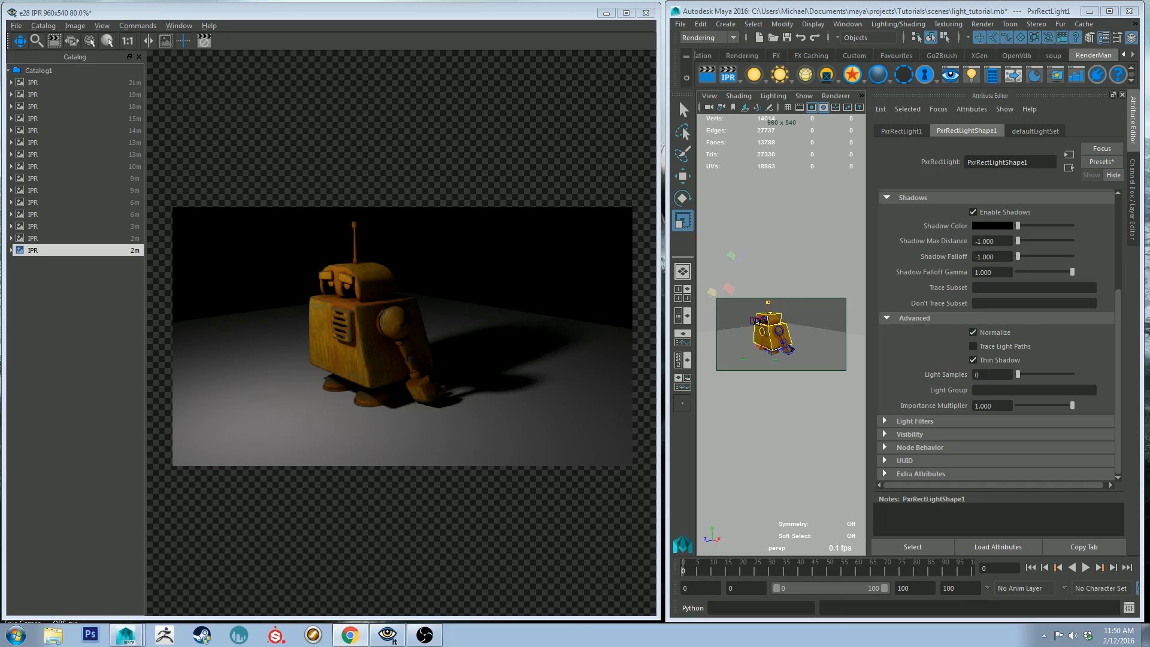
drag(986, 376, 794, 303)
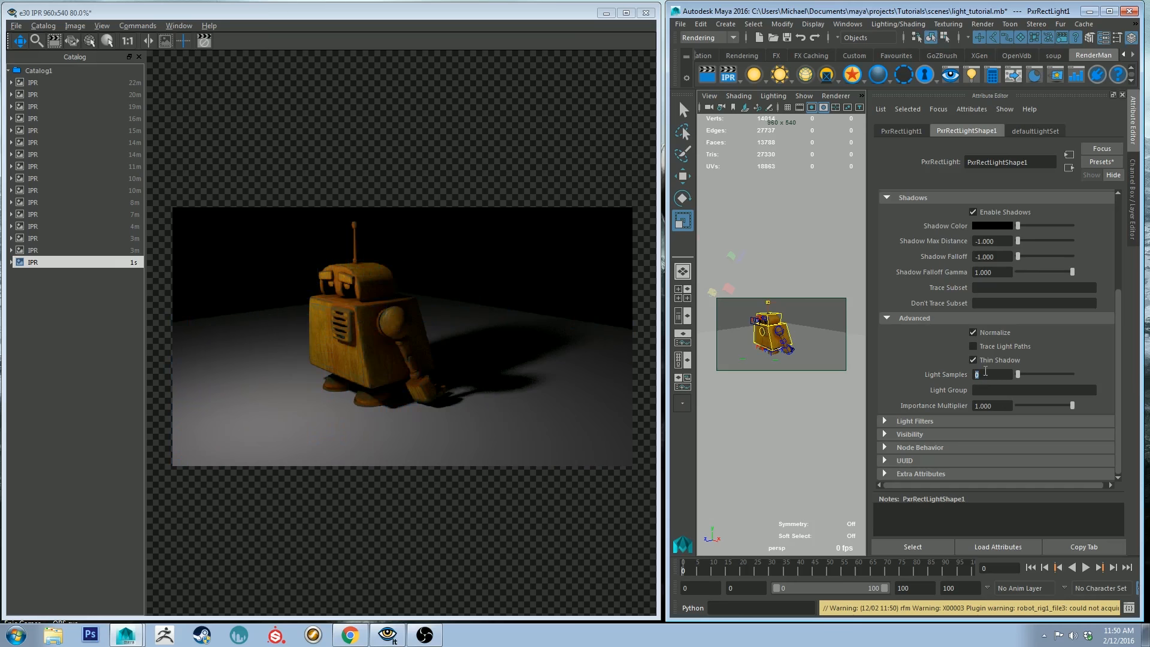
text(16)
key(Return)
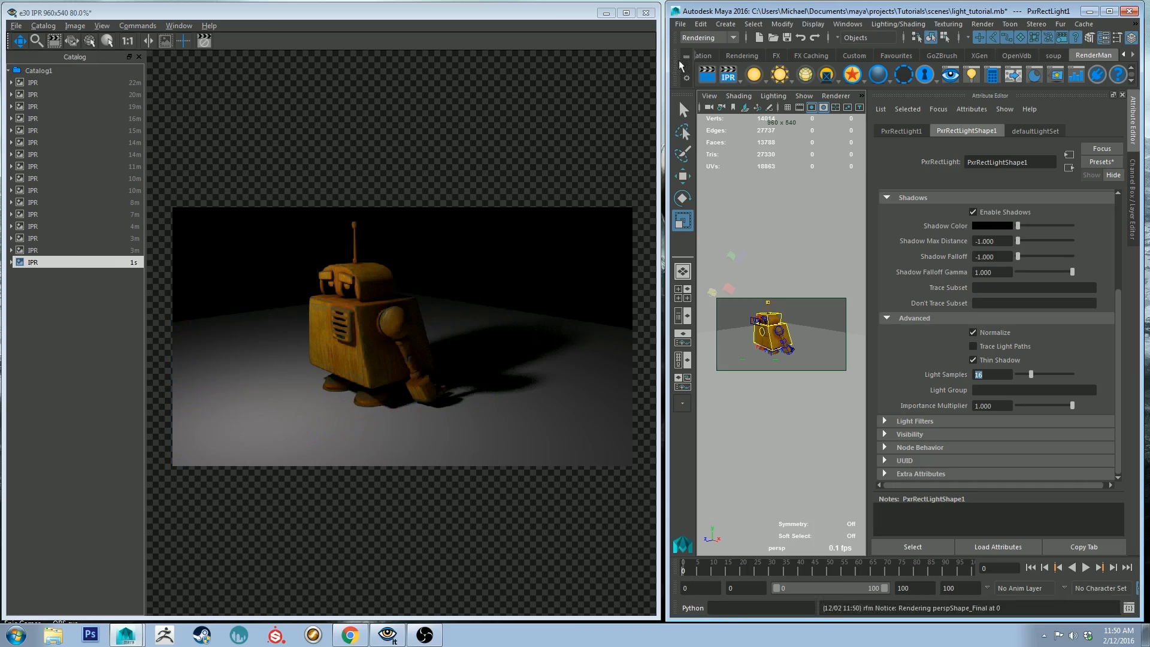
click(53, 262)
click(59, 274)
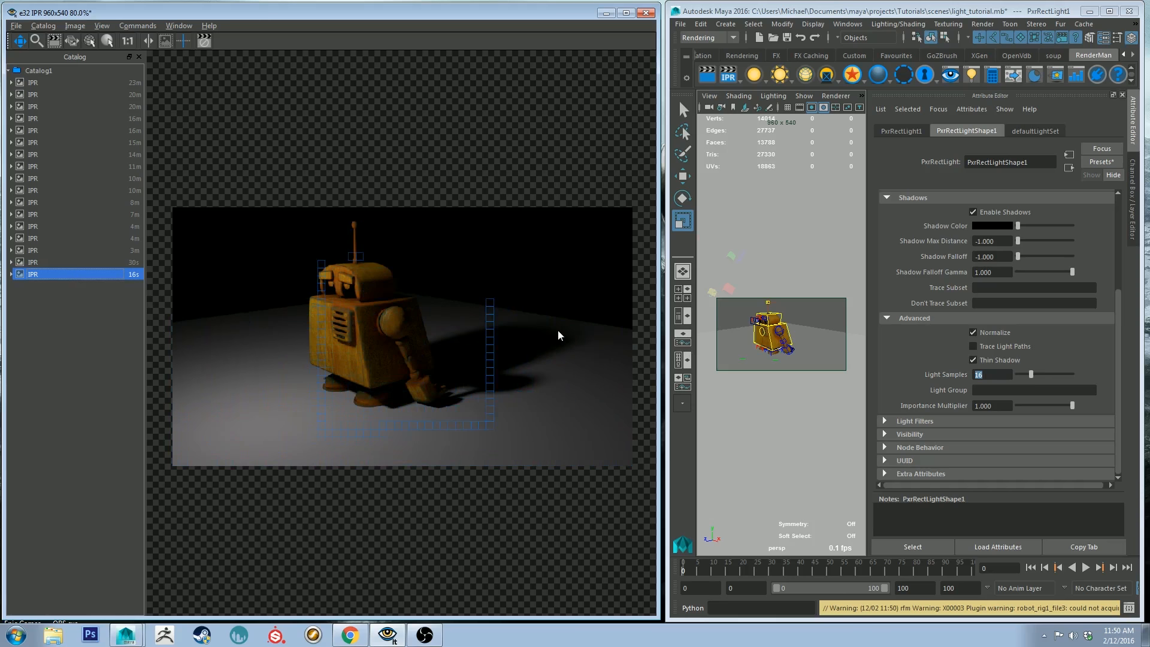
Reset the rect light's Light Samples to 0 and return its Importance Multiplier to 1
text(0)
key(Return)
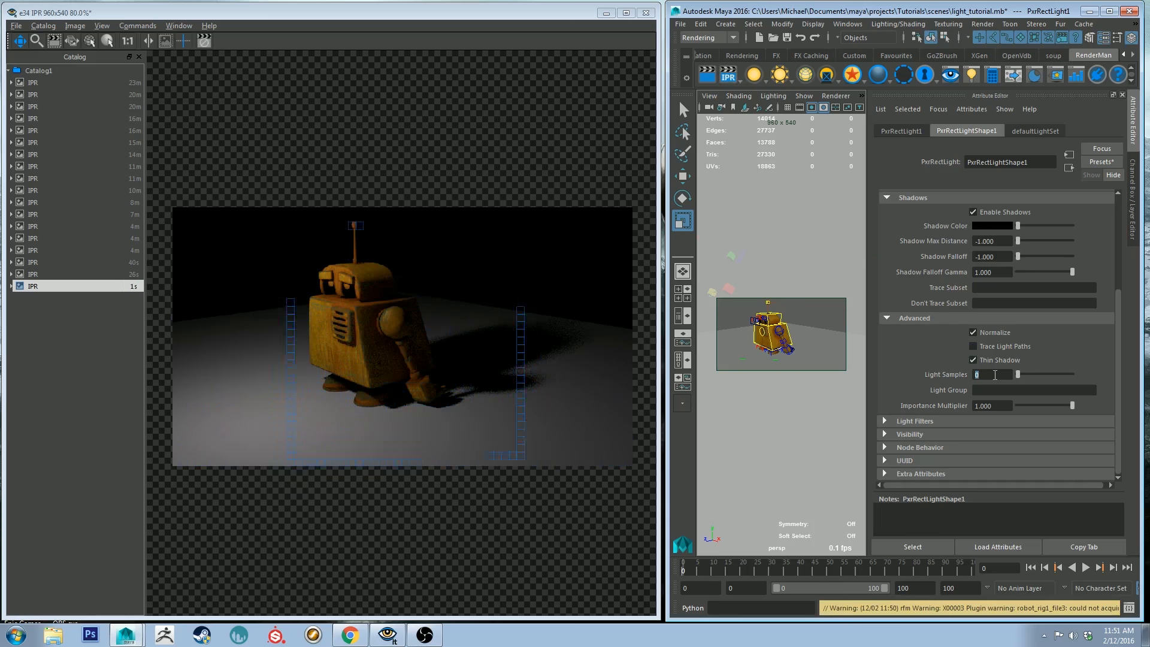
click(984, 389)
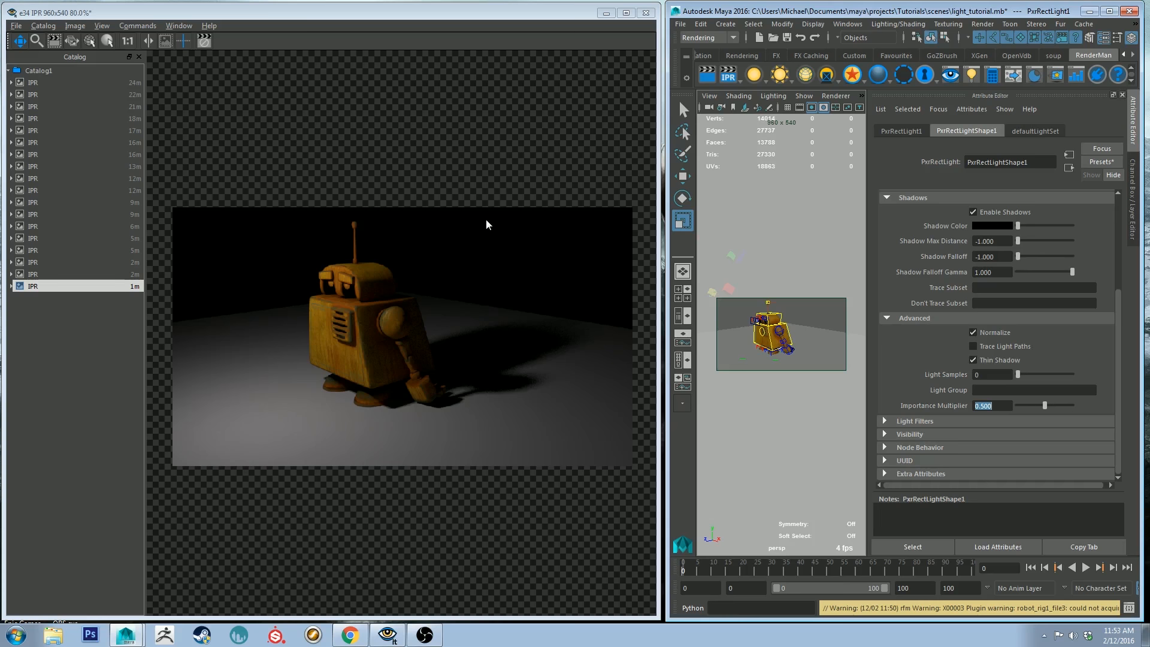
key(Return)
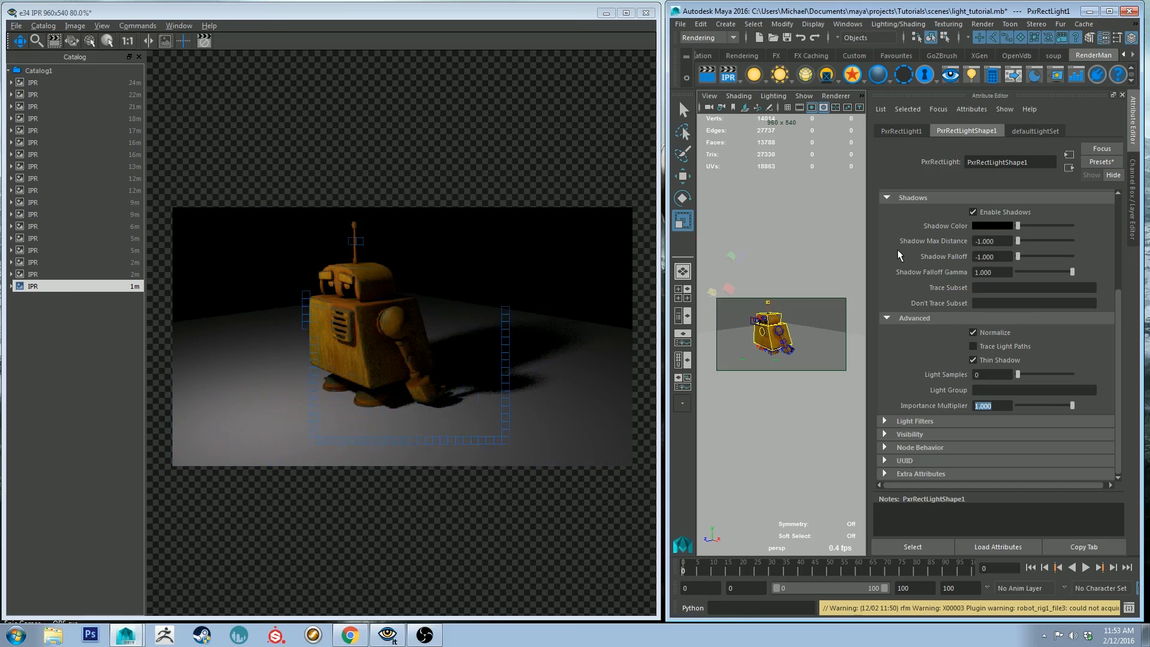
Bring the rect light into the rendered view and turn off its Camera Visibility
click(968, 421)
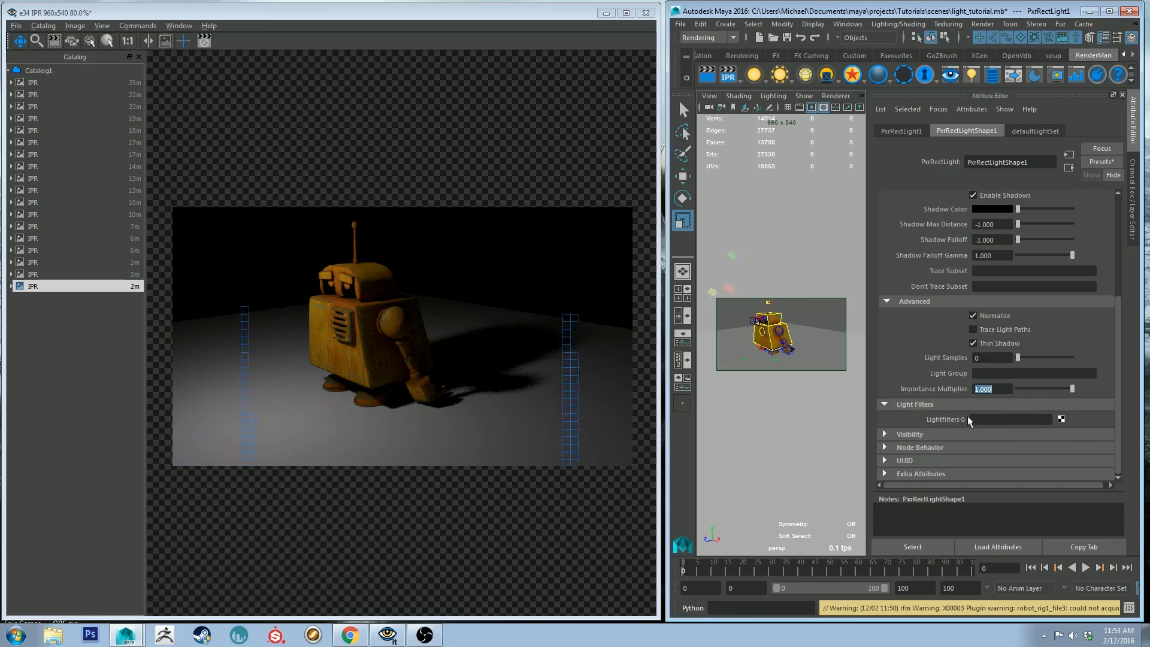
click(918, 405)
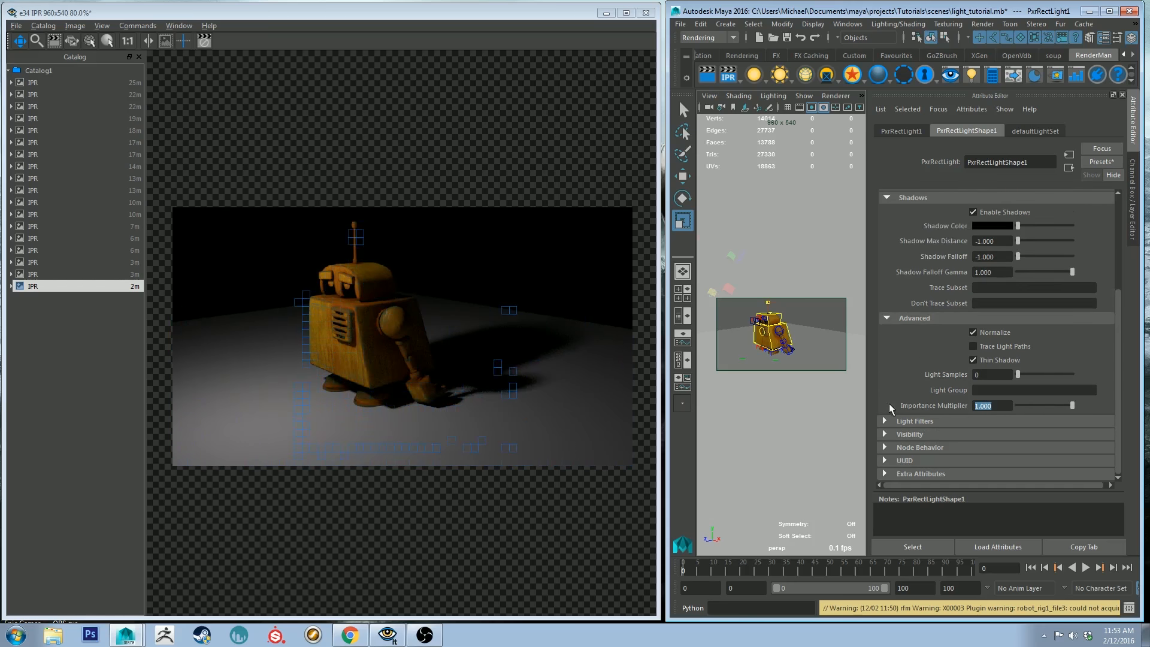
click(902, 435)
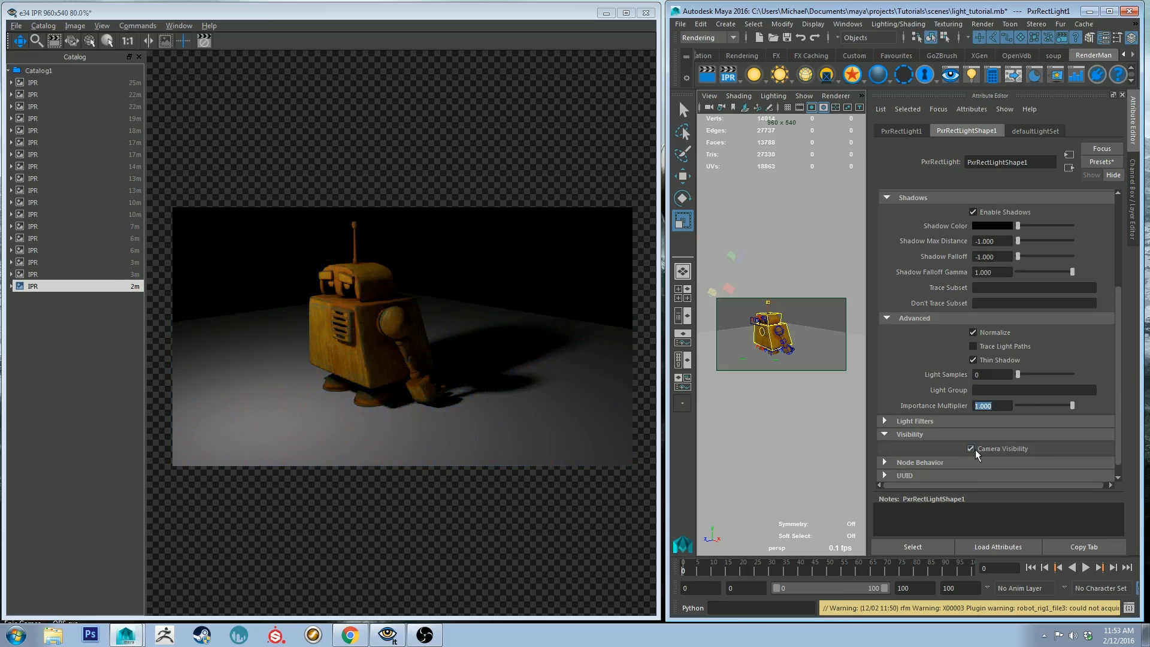
alt+drag(792, 332, 624, 292)
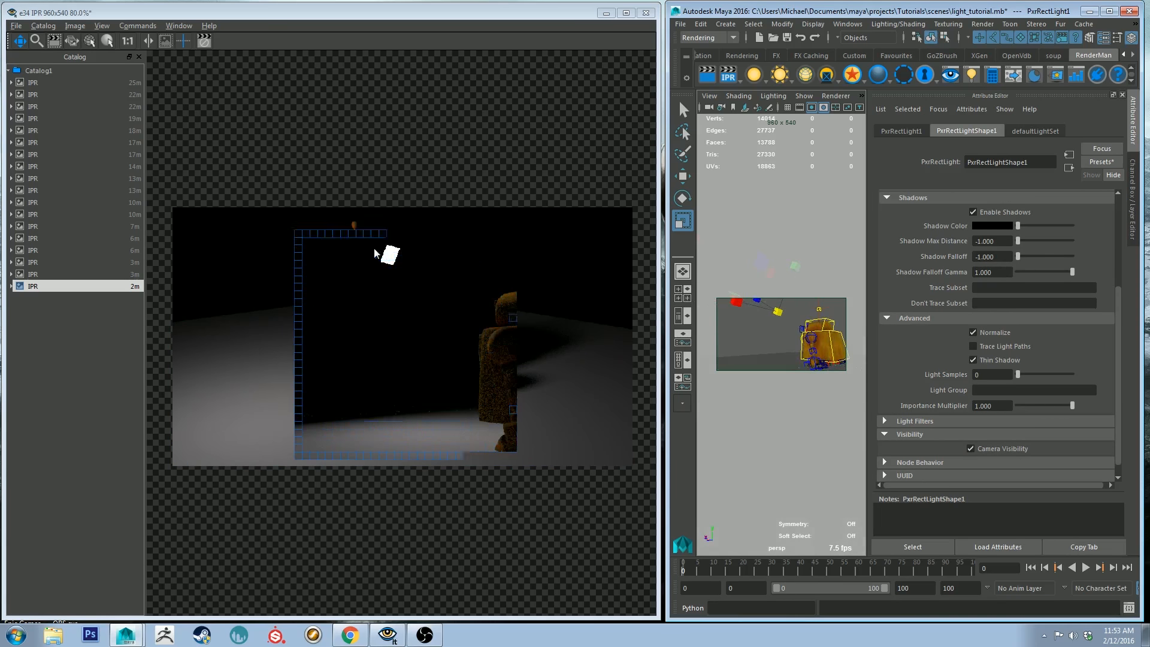
click(971, 448)
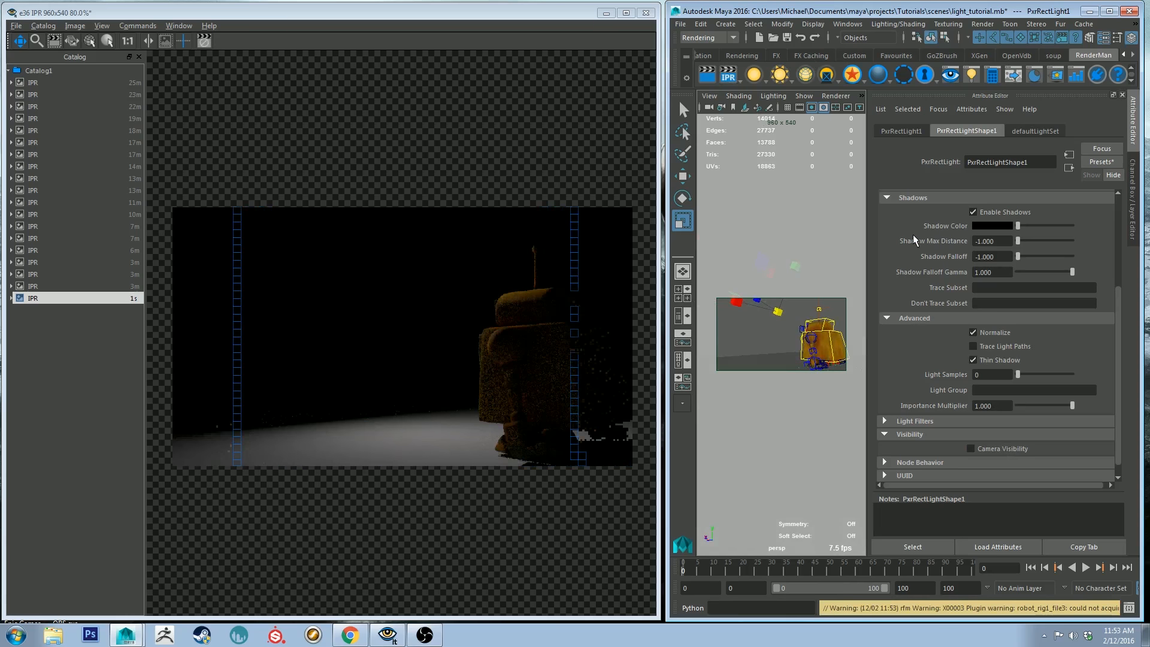
Return the view to the robot, create a PxrDiskLight and maximize the Maya window
alt+drag(745, 322, 877, 343)
mouse_move(780, 323)
alt+middle_down()
mouse_move(808, 325)
mouse_move(797, 323)
alt+middle_up()
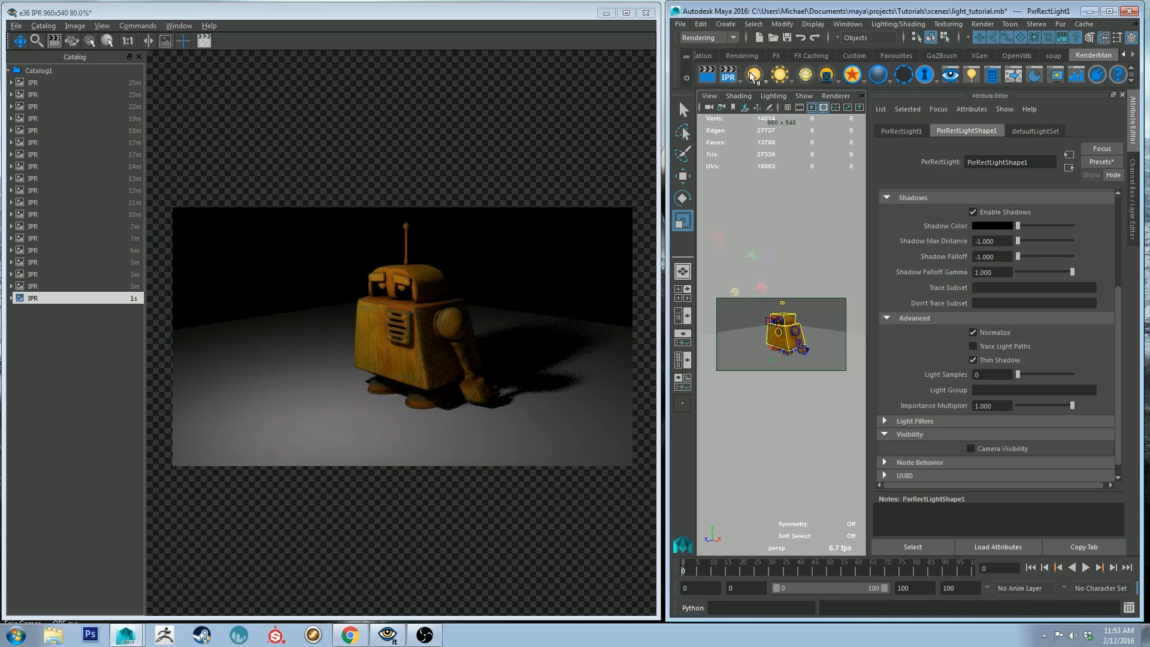
right_click(752, 75)
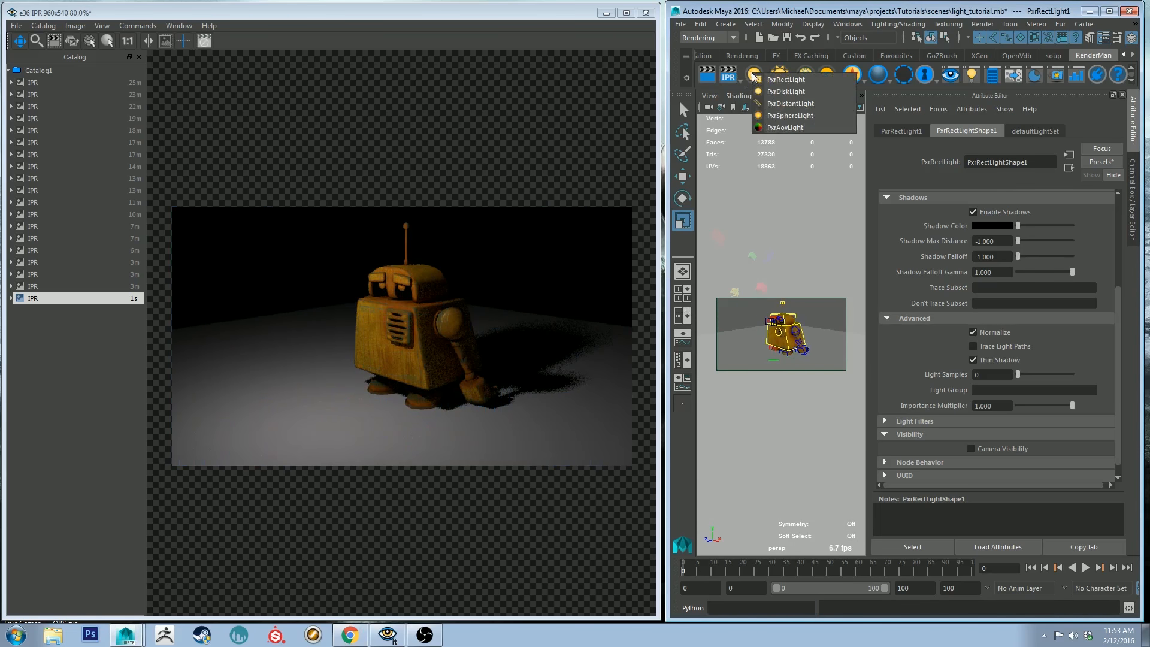
click(780, 93)
key(w)
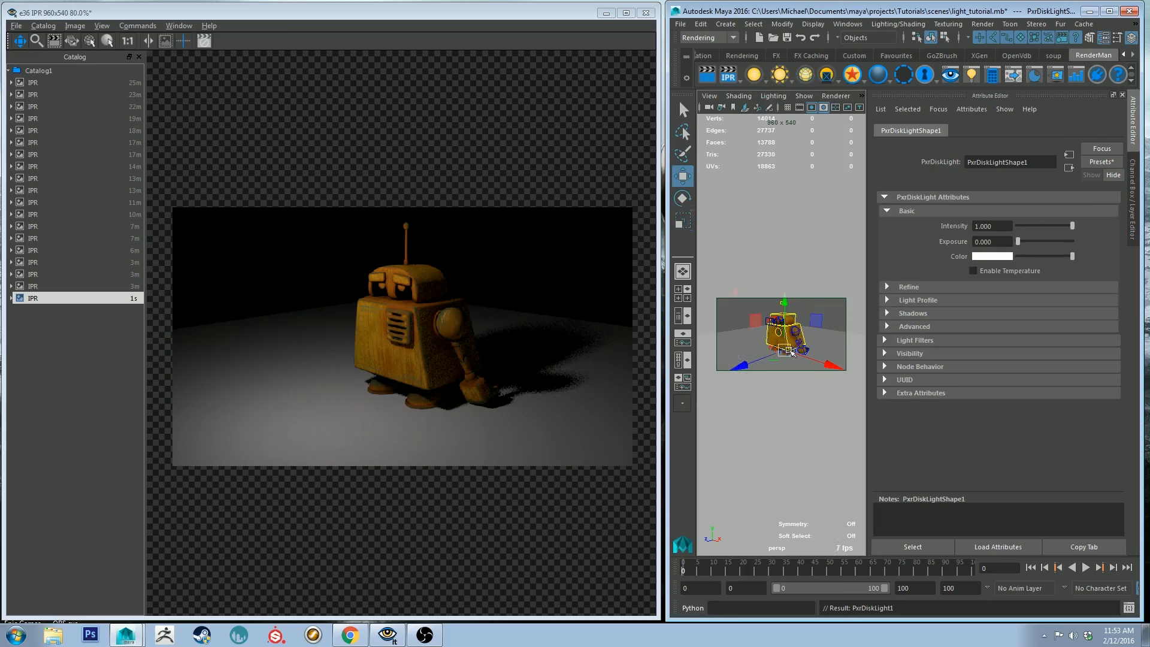
double_click(754, 15)
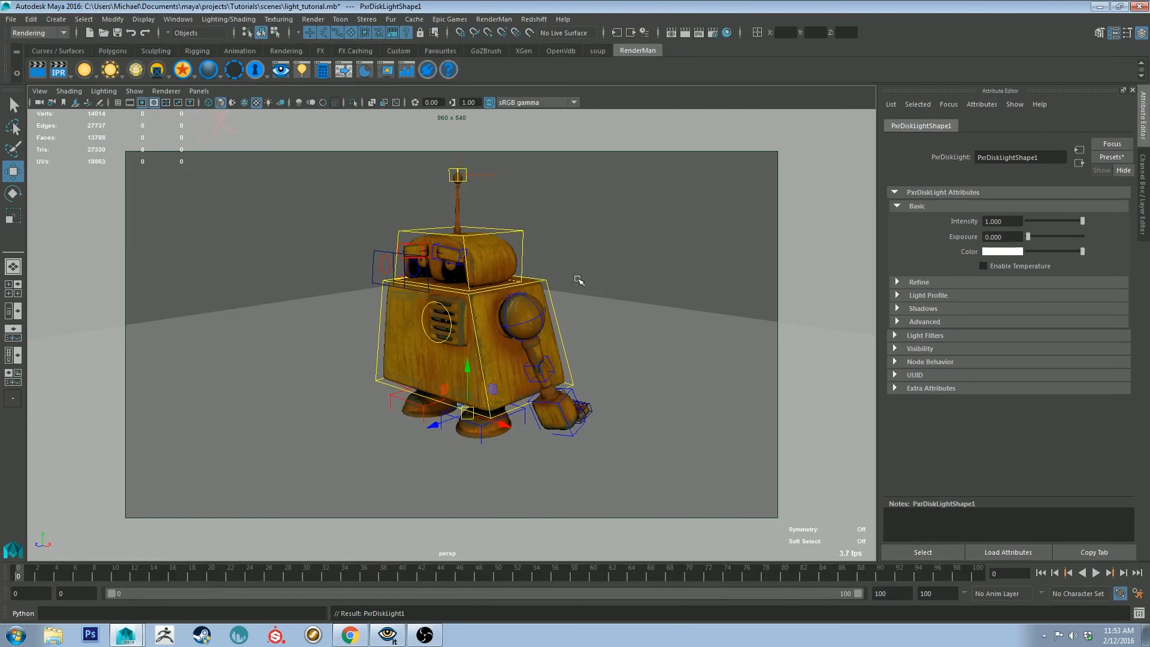
Move the disk light above and in front of the robot and rotate it to aim down at the robot
alt+drag(346, 435, 459, 221)
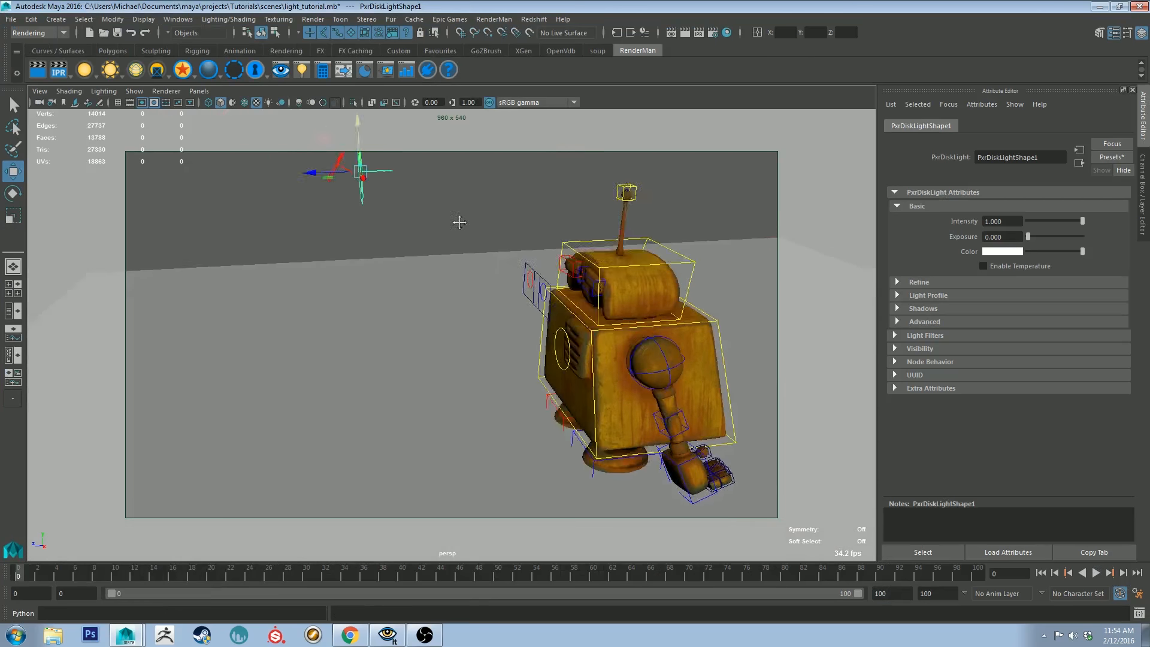
alt+middle_drag(459, 220, 511, 272)
key(e)
key(w)
click(432, 266)
click(483, 231)
drag(440, 258, 418, 262)
key(e)
drag(452, 221, 481, 226)
Check the disk light's placement, reselect it and set its intensity to 25 and exposure to 1
click(574, 223)
alt+drag(574, 224, 657, 220)
click(492, 250)
click(530, 249)
alt+middle_drag(367, 288, 458, 287)
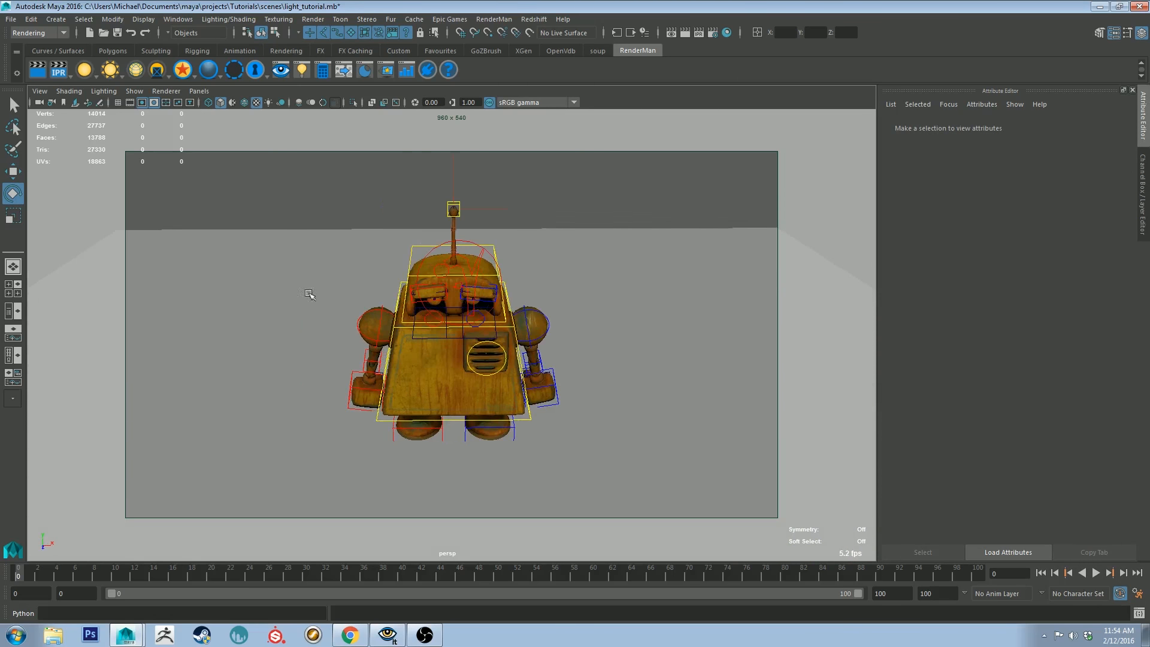
alt+drag(570, 258, 424, 239)
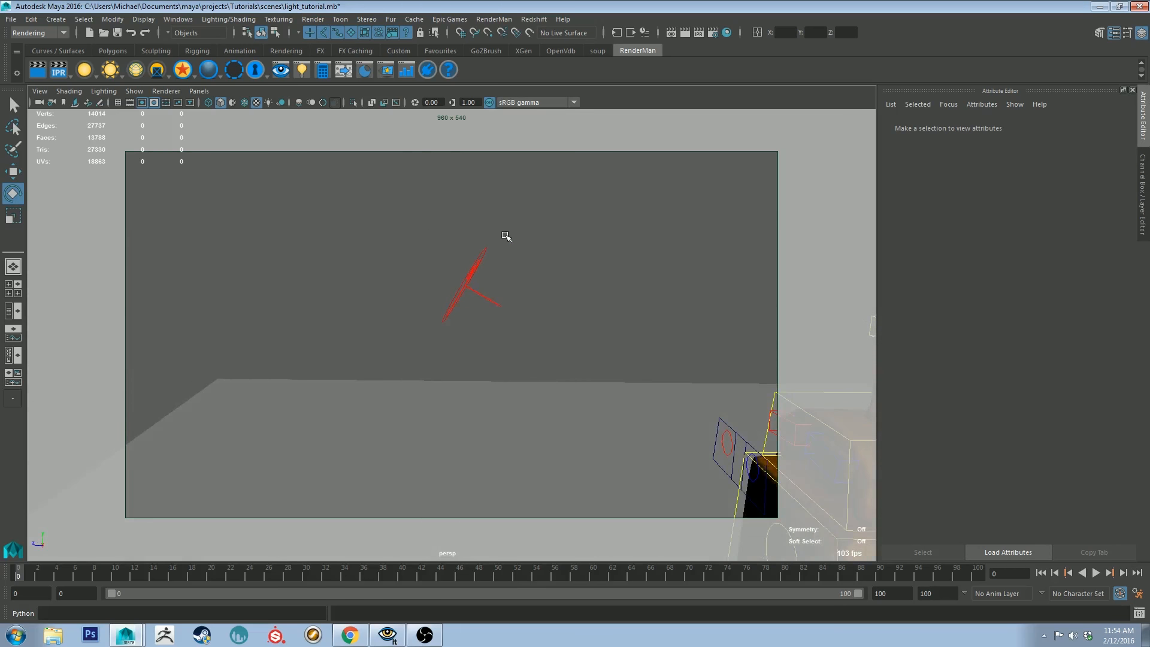
click(480, 267)
alt+drag(515, 257, 599, 251)
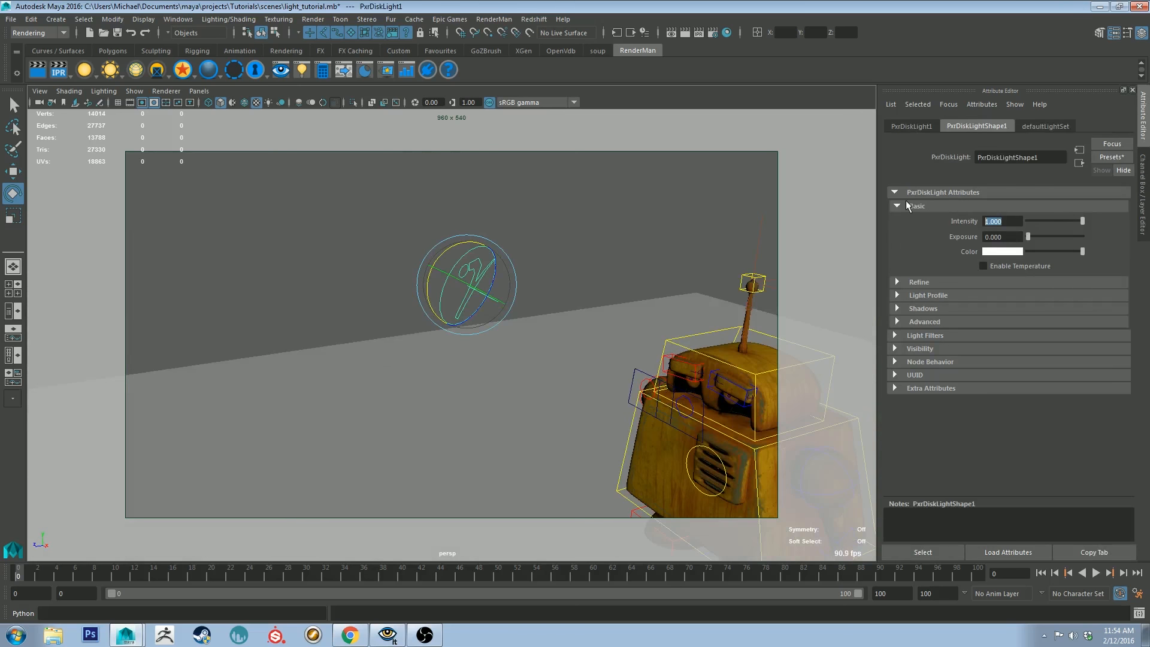
text(25)
key(Return)
key(Tab)
text(1)
key(Return)
Show the disk light's Refine settings and restart the IPR render beside Maya, framed on the robot
click(919, 282)
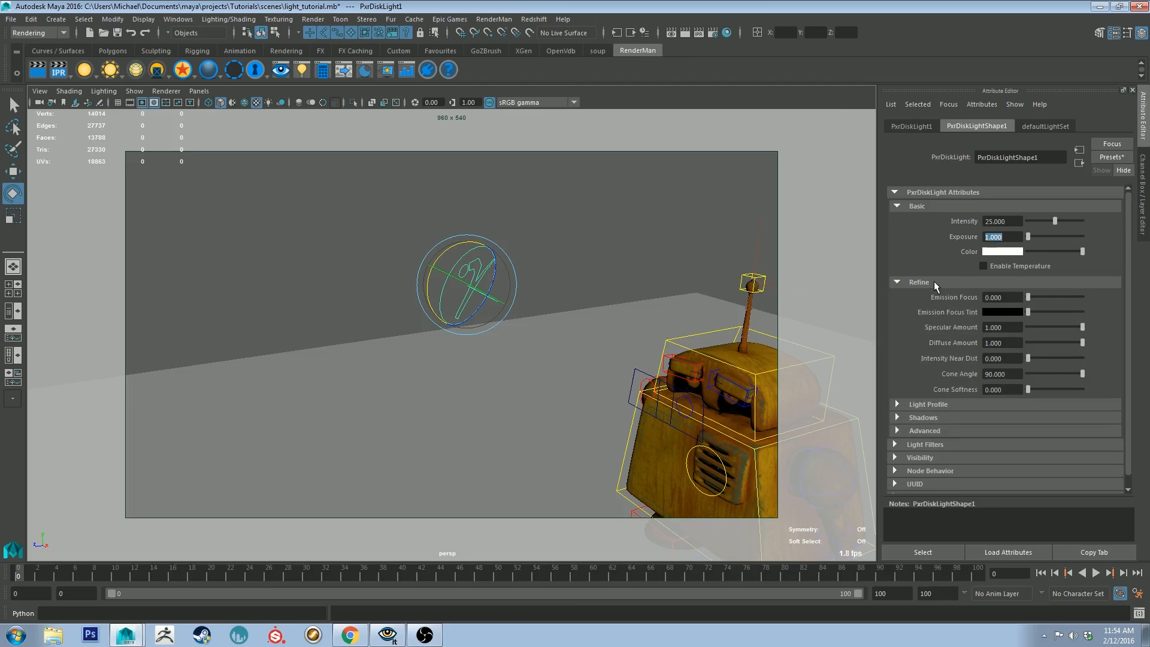
click(933, 282)
click(933, 281)
alt+drag(612, 252, 636, 243)
alt+drag(694, 270, 604, 249)
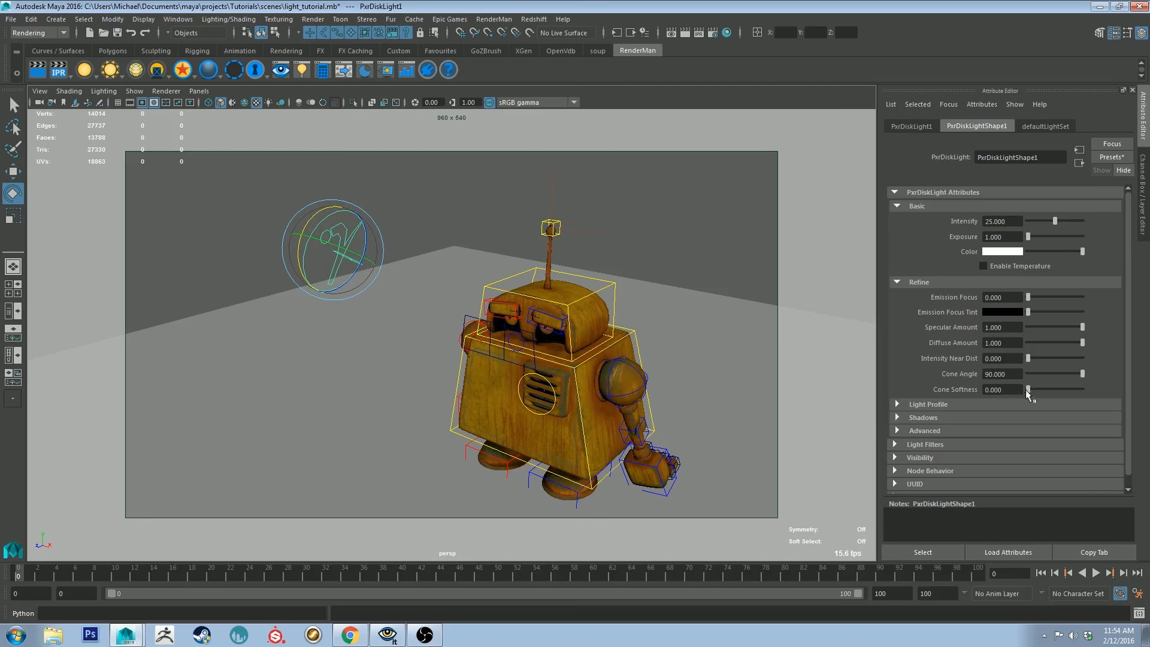
click(1117, 7)
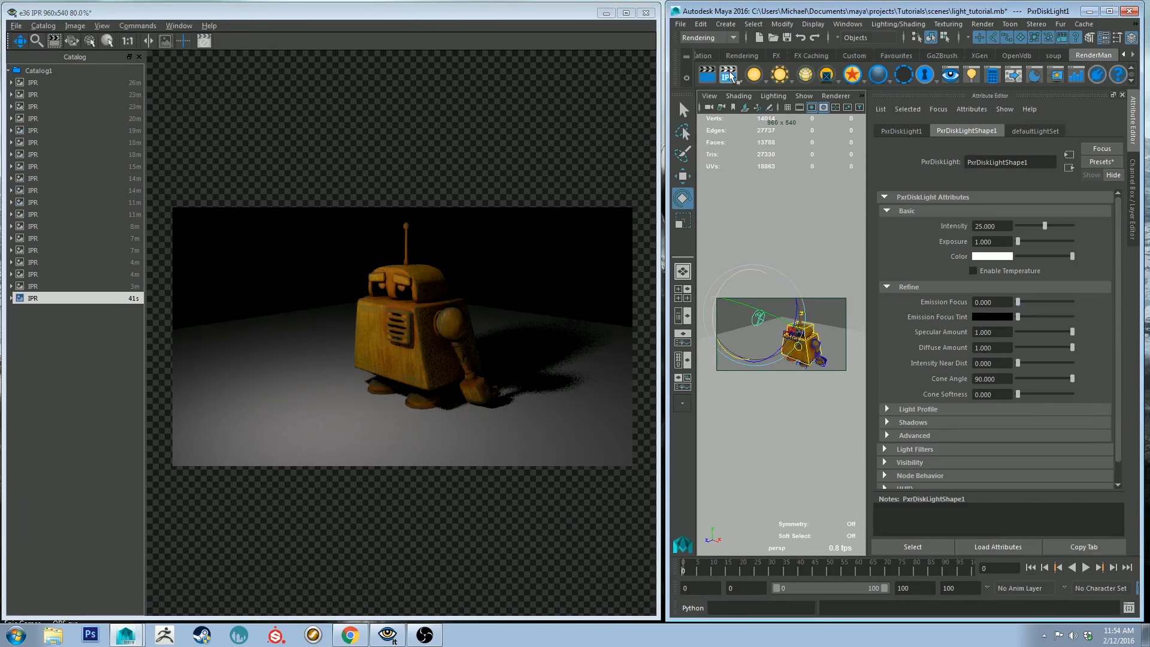
alt+middle_drag(770, 344, 732, 323)
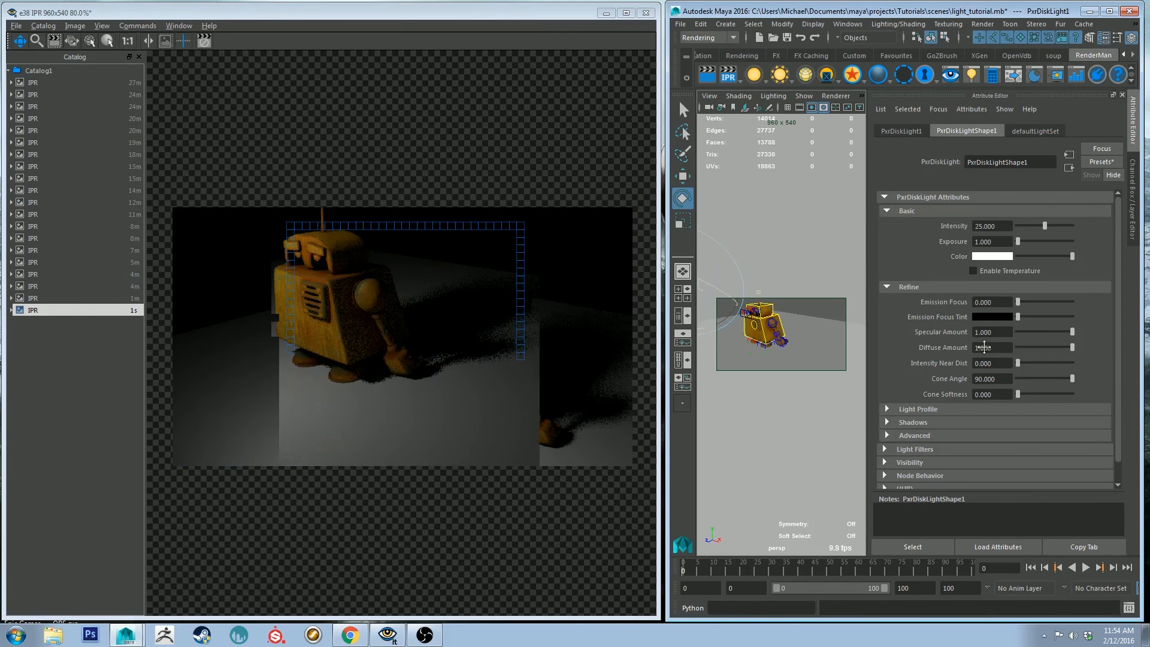
Set the disk light's Cone Angle to 50 and its Cone Softness to 0.25
drag(1001, 379, 881, 368)
text(50)
key(Return)
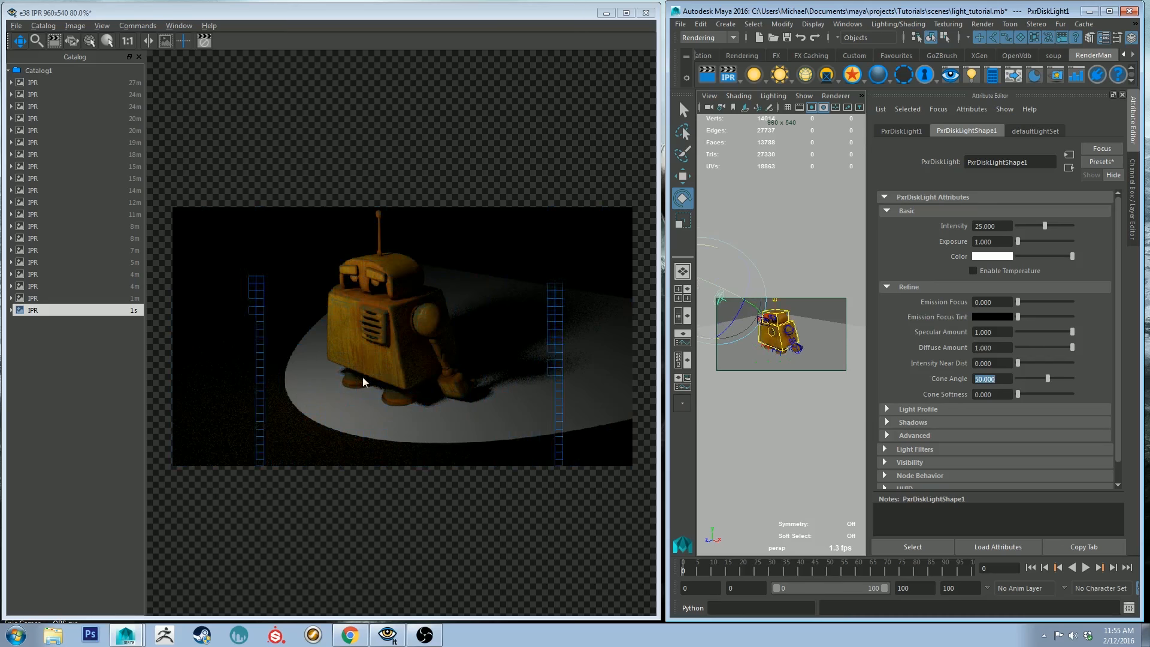
key(Tab)
text(0.25)
key(Return)
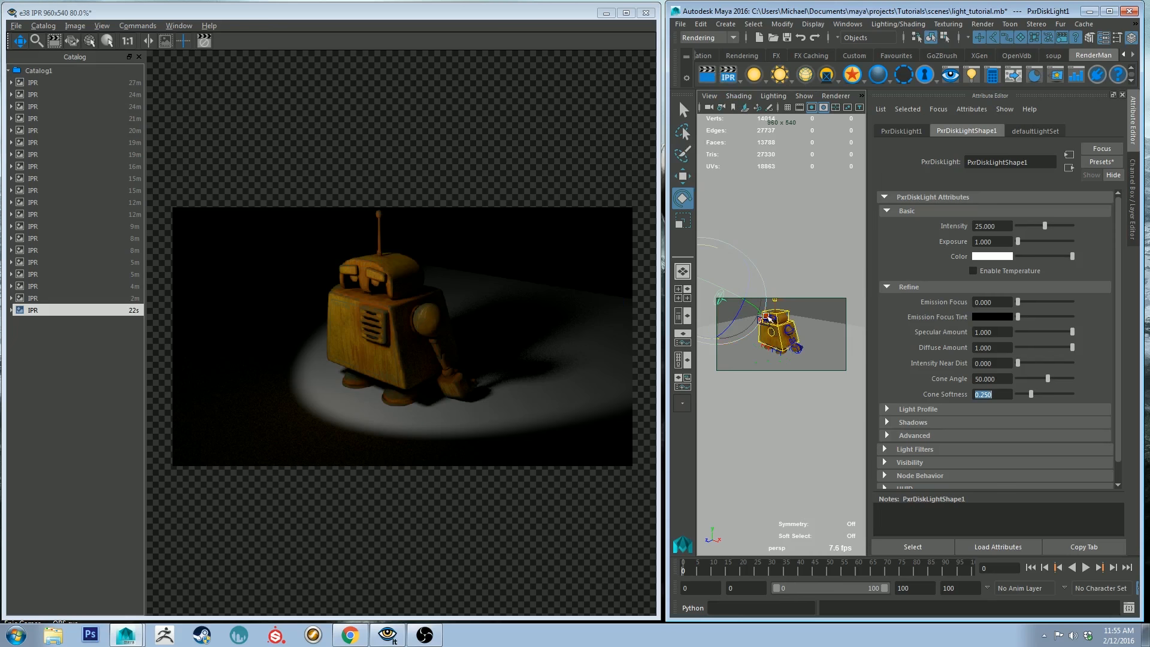
Select the disk light in the viewport and delete it from the scene
right_click(753, 69)
click(838, 303)
mouse_move(831, 293)
alt+mouse_down()
mouse_move(772, 285)
mouse_move(787, 314)
mouse_move(814, 300)
alt+mouse_up()
alt+middle_drag(778, 344, 794, 346)
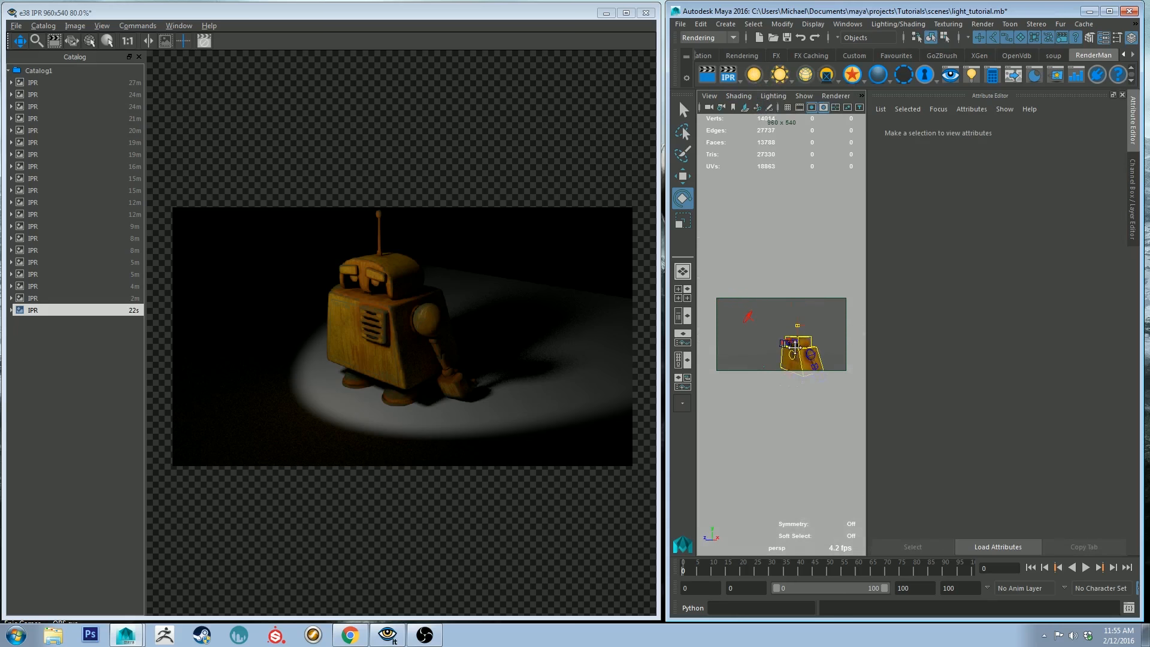
drag(751, 322, 752, 317)
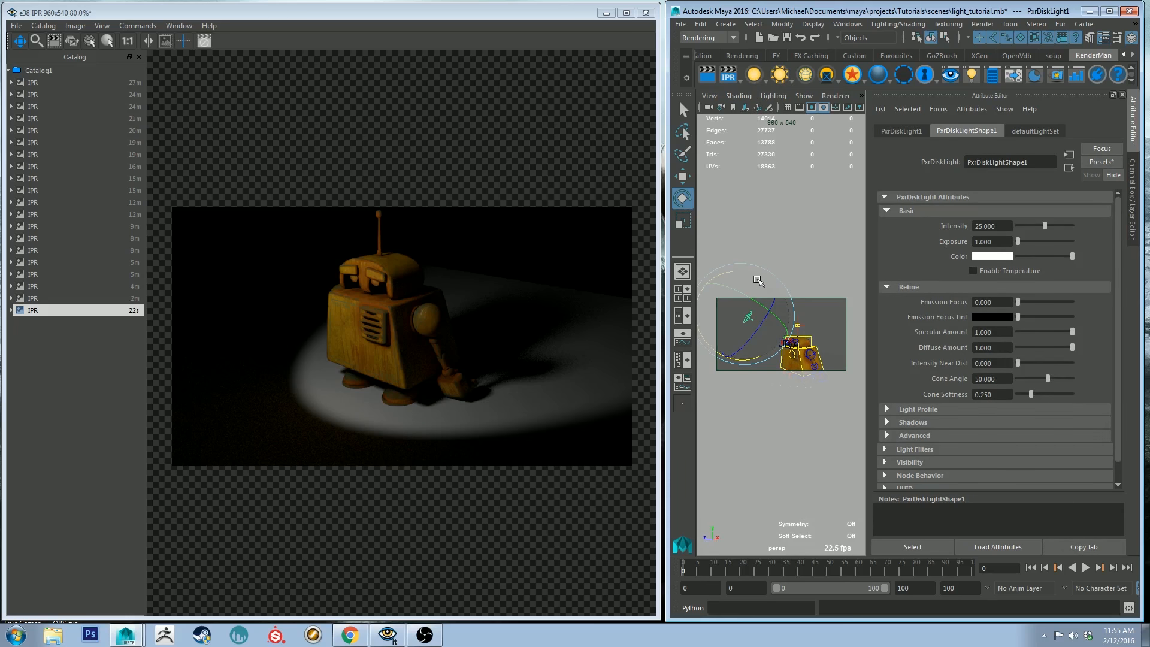
click(757, 281)
Create a PxrDistantLight, placing it in front of the robot and rotating it to aim down at the robot
right_click(756, 73)
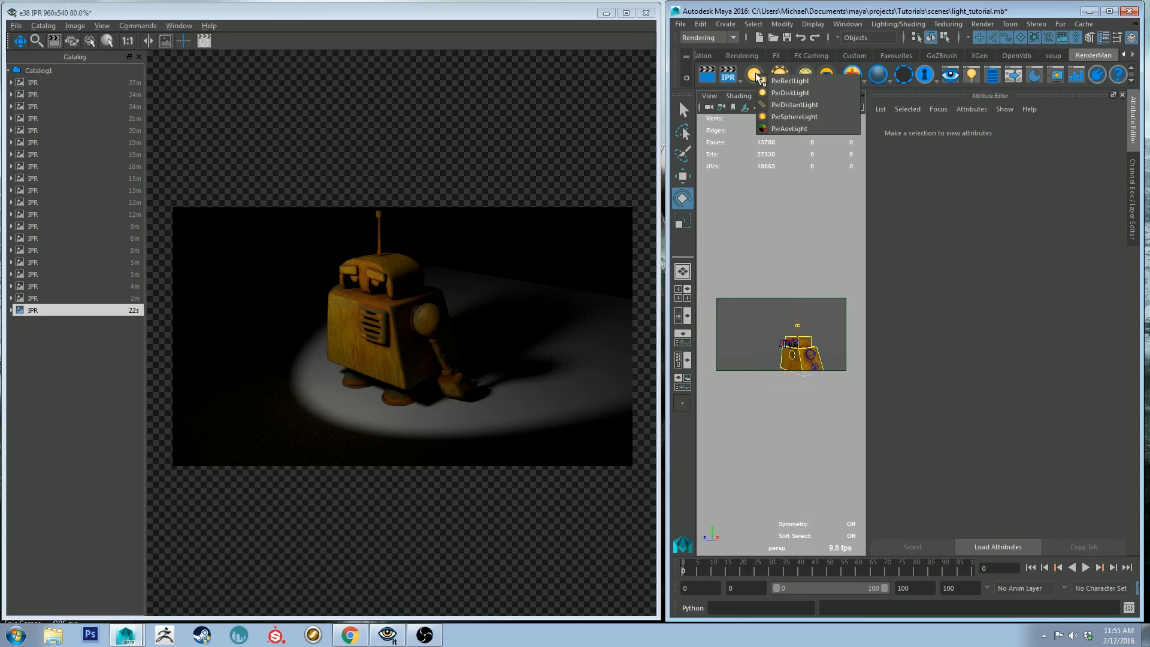
click(777, 104)
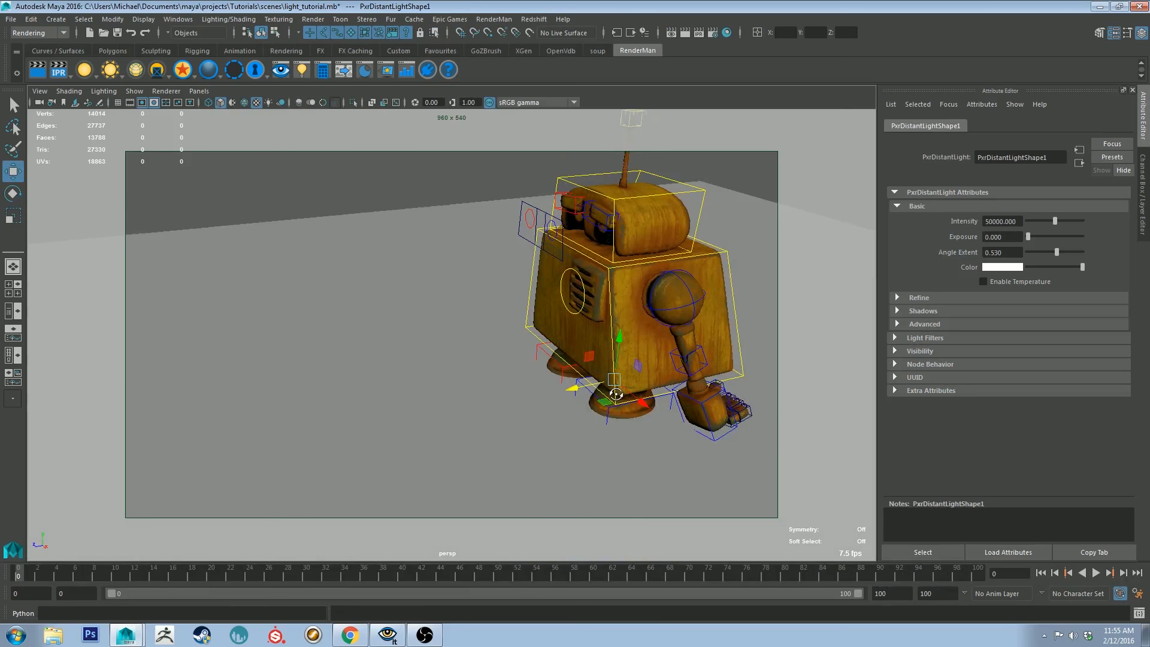
drag(572, 370, 400, 163)
alt+drag(419, 231, 441, 228)
alt+middle_drag(441, 229, 457, 333)
alt+drag(437, 309, 471, 288)
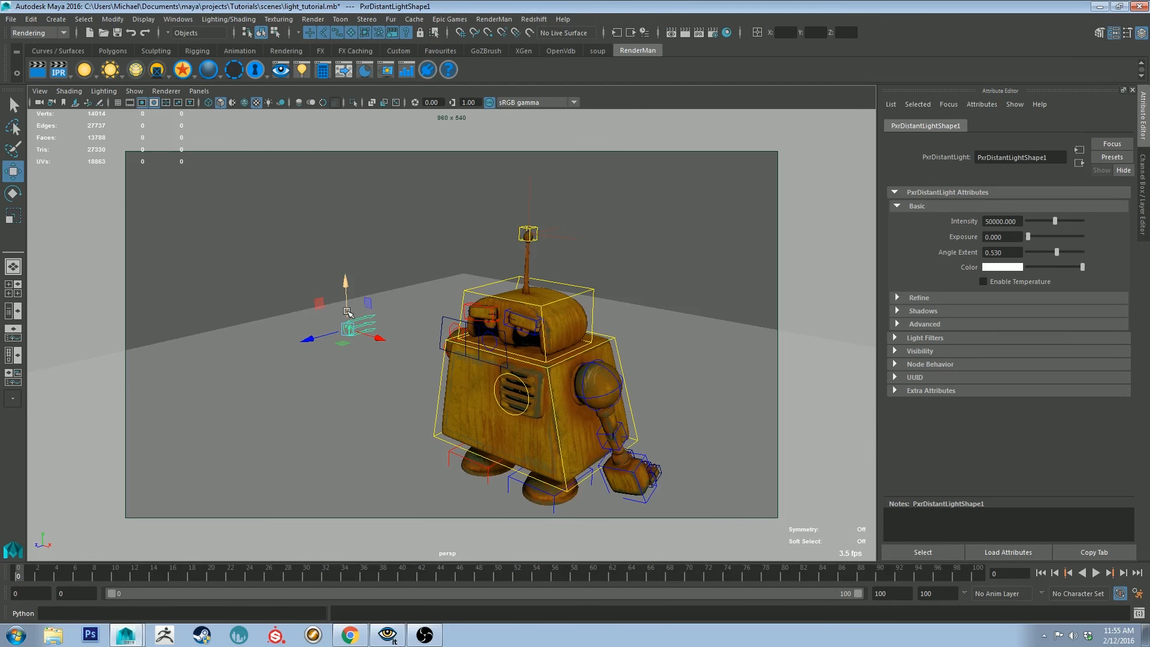
key(e)
drag(345, 285, 411, 282)
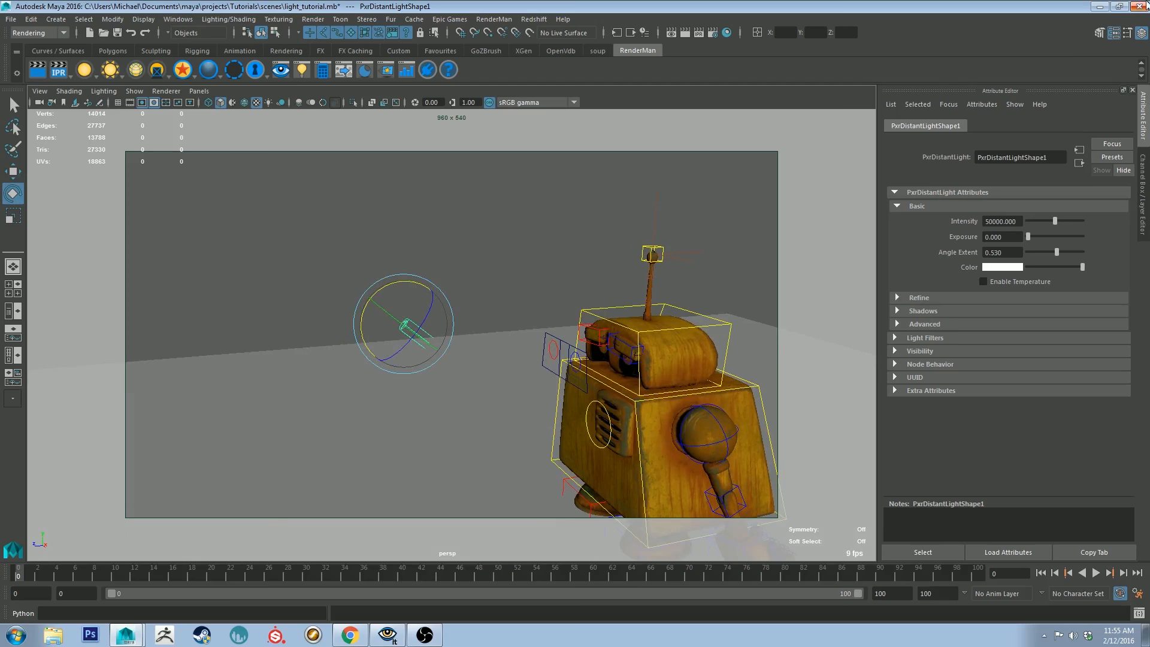
Restart the IPR render with the distant light, and move the light to the other side of the robot
click(1119, 6)
click(728, 74)
mouse_move(826, 336)
alt+mouse_down()
mouse_move(805, 327)
mouse_move(819, 323)
alt+mouse_up()
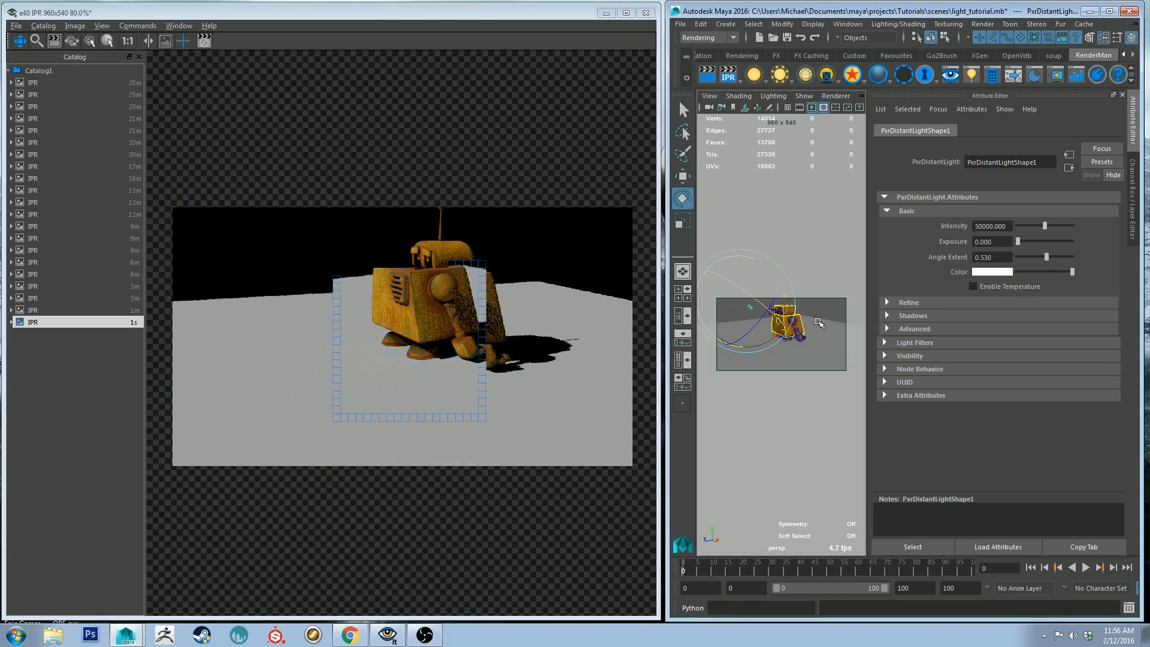
alt+middle_drag(815, 317, 810, 336)
key(w)
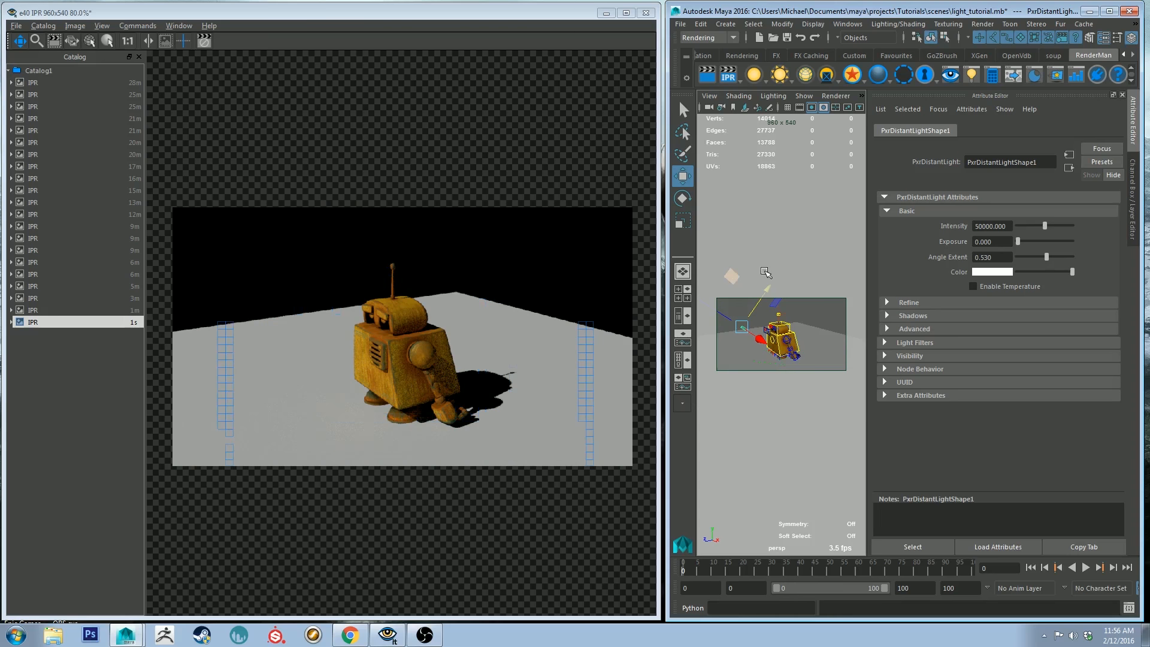
drag(732, 276, 804, 249)
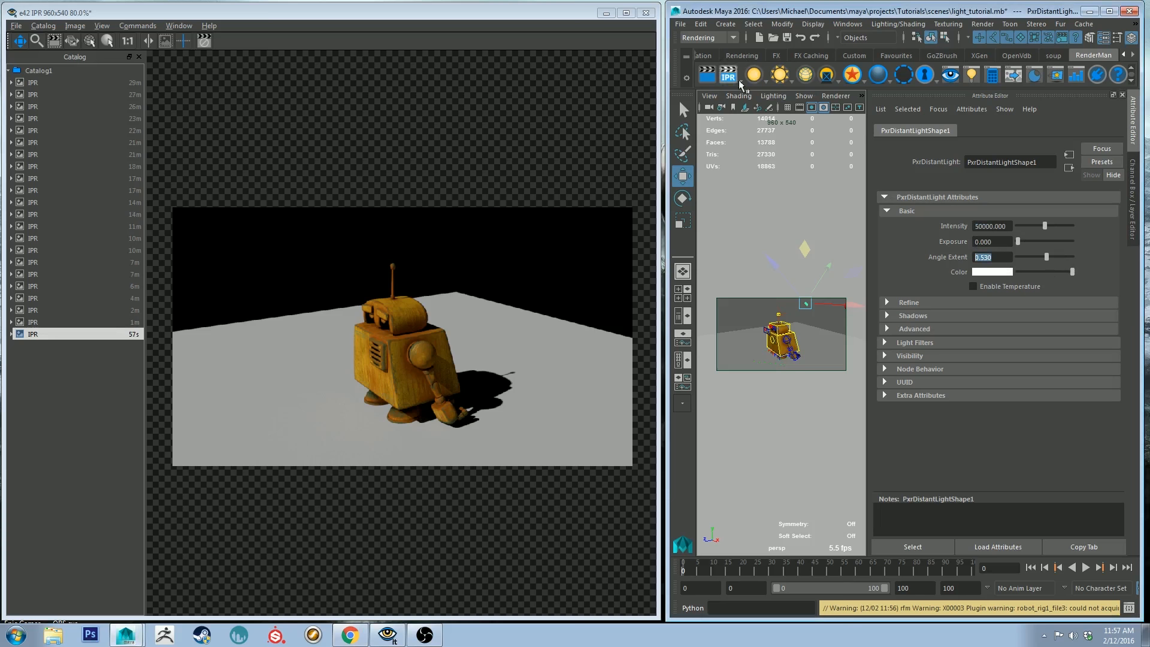
Restart the IPR render and set the distant light's Angle Extent to 1
click(727, 73)
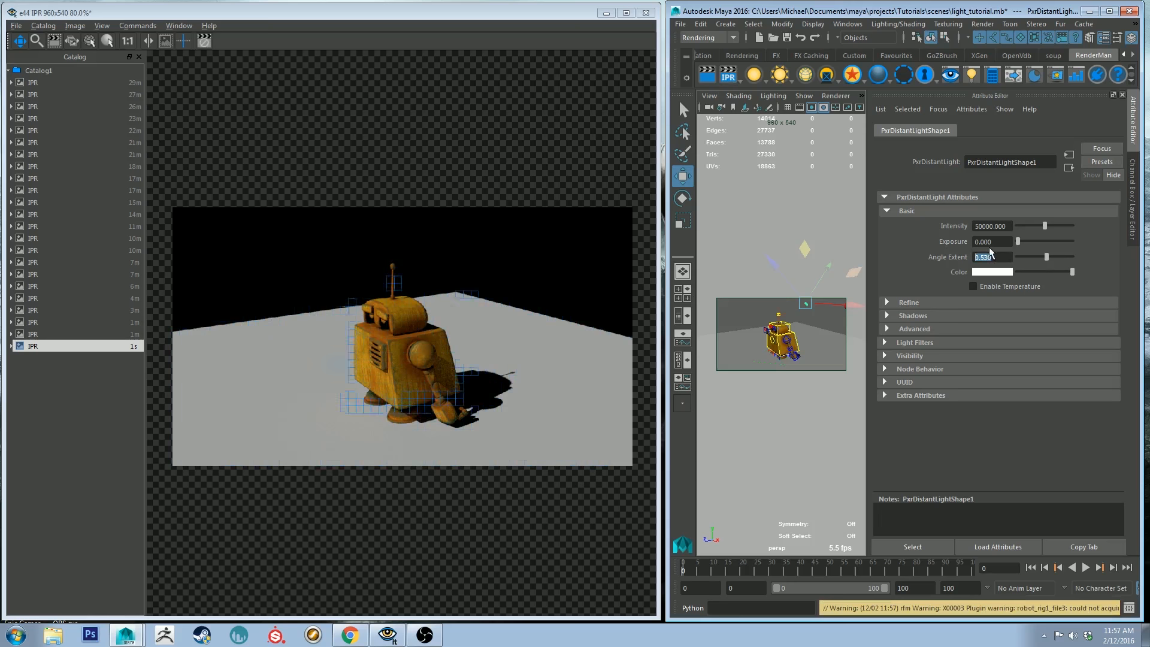
text(5)
key(Return)
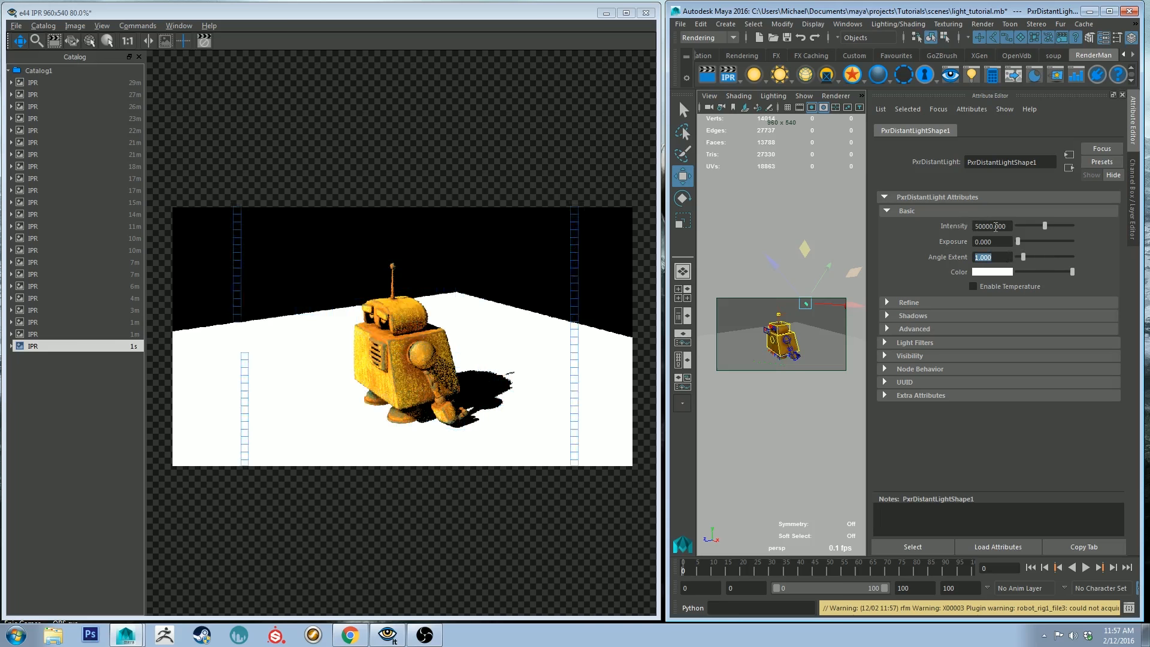
Compare the last two IPR renders in the catalog, examining the edges of the robot's shadow up close
click(96, 333)
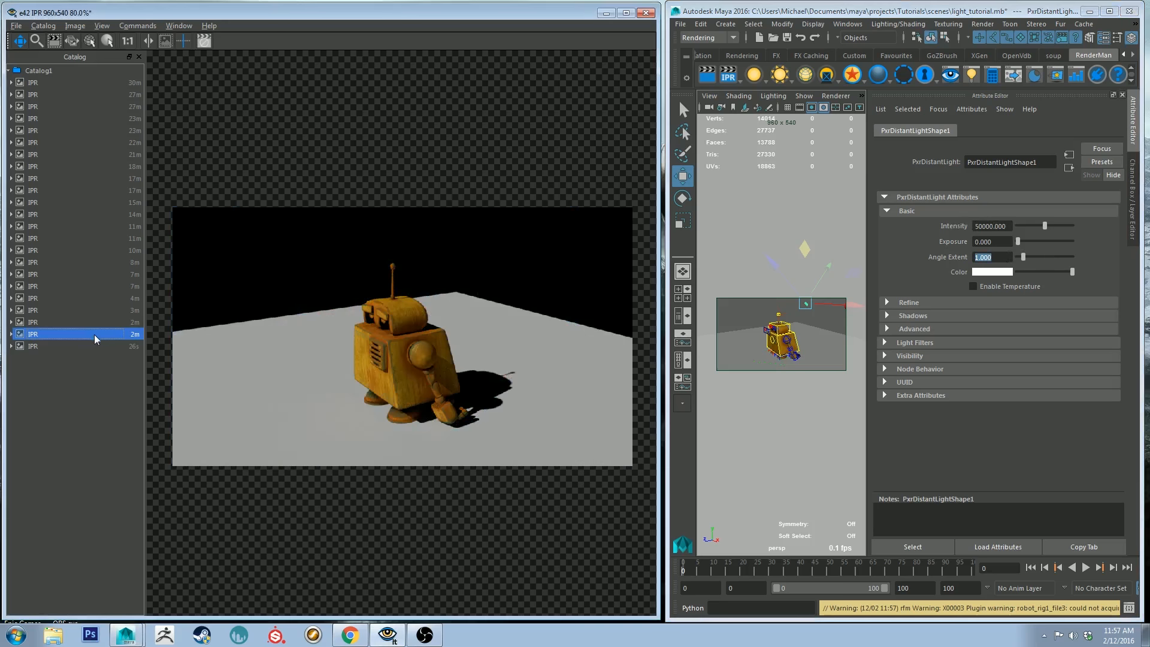
click(82, 345)
click(87, 335)
click(85, 346)
scroll(525, 410, up, 2)
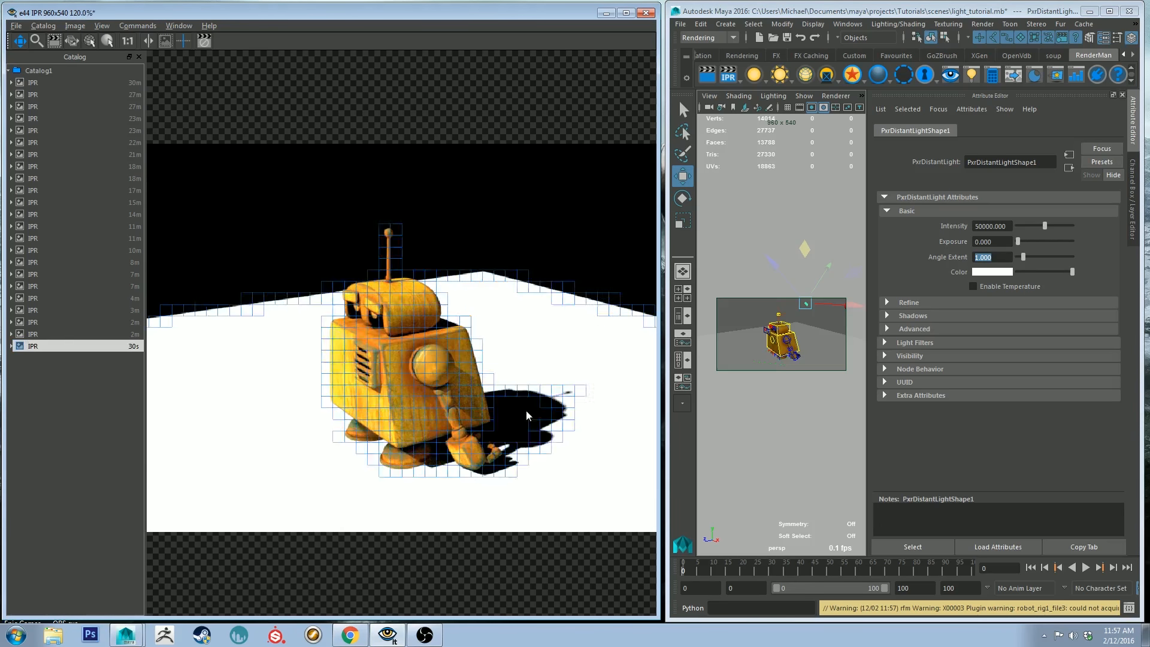
drag(543, 399, 448, 318)
scroll(448, 317, up, 3)
click(71, 334)
click(73, 344)
click(77, 332)
click(76, 345)
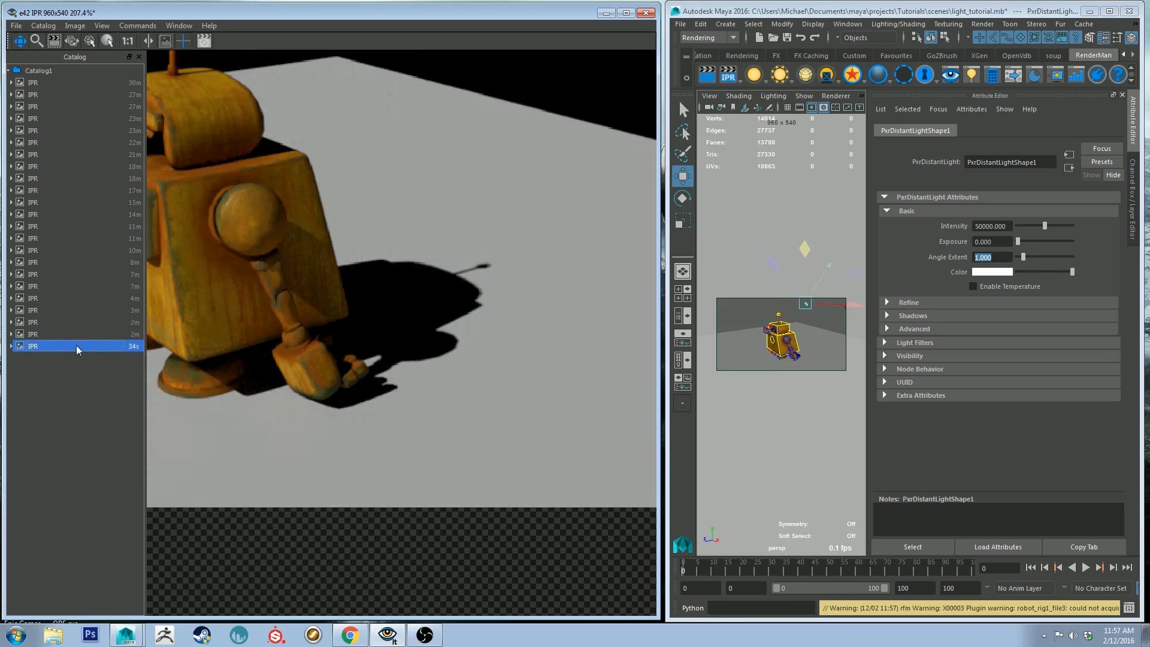
Lower the distant light's Intensity to 25000 and then 4494.382, set its Angle Extent to 2, and inspect the shadow
click(1010, 226)
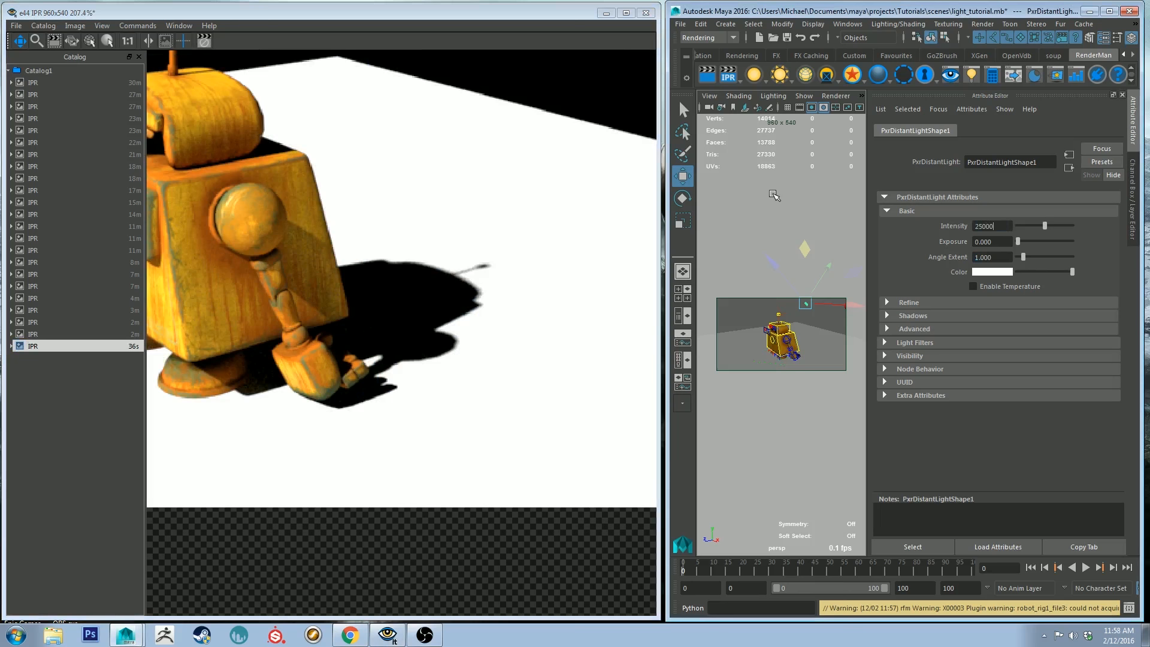
key(Return)
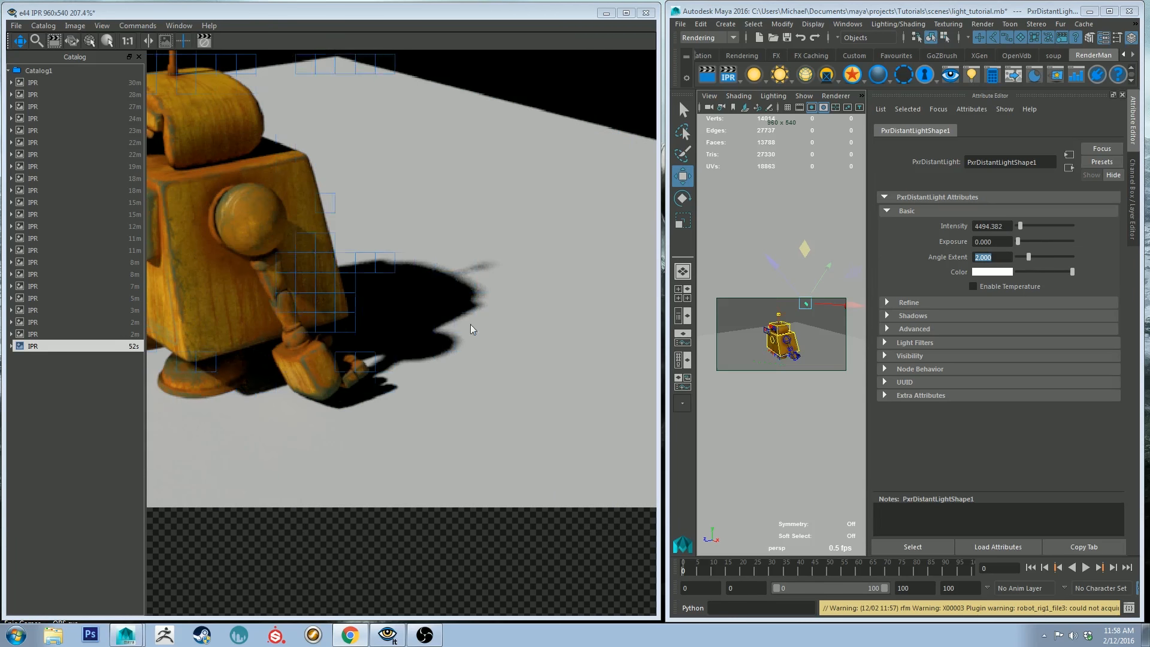
click(419, 271)
scroll(411, 258, down, 4)
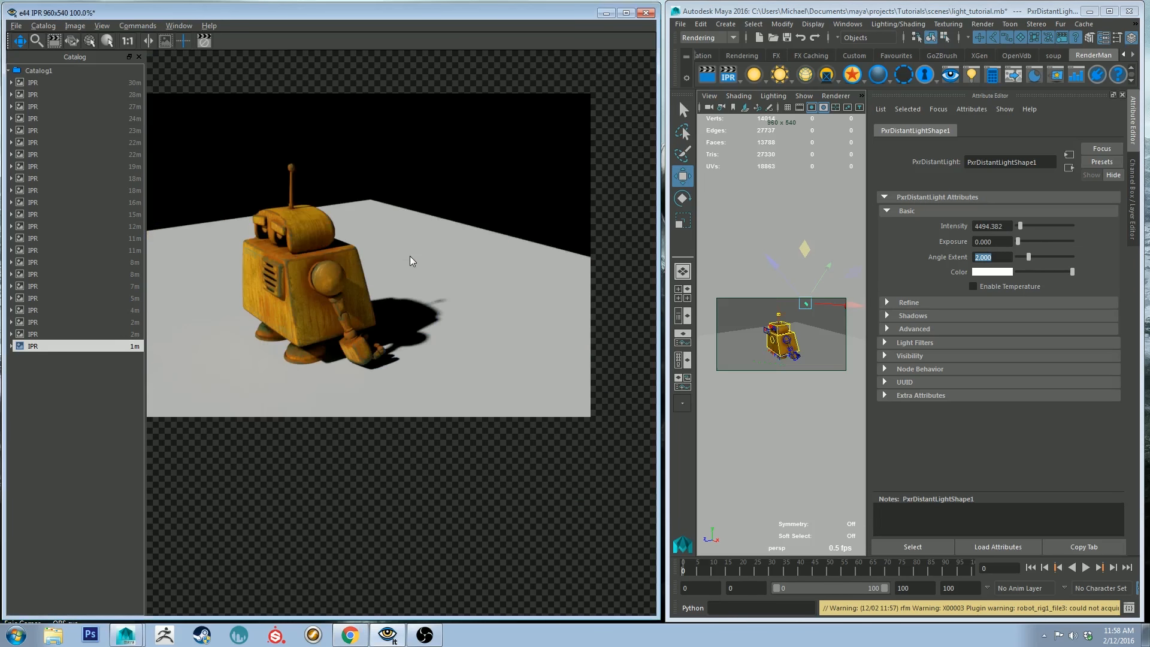
scroll(407, 255, up, 2)
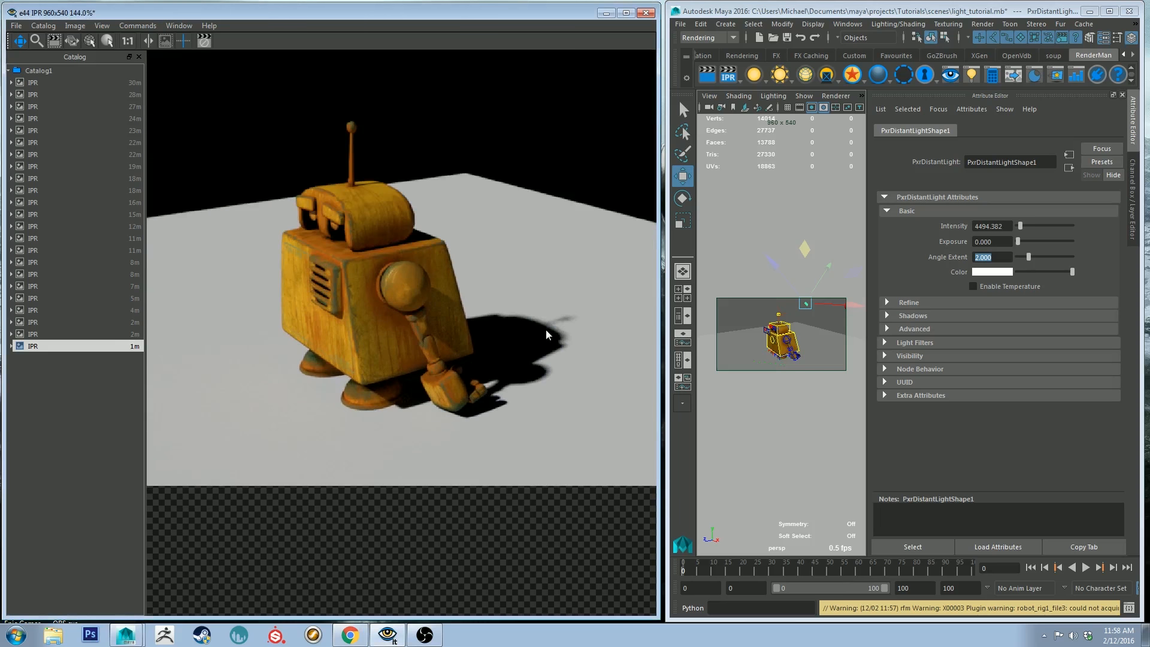
Raise the distant light's Angle Extent to 10 and reduce its Intensity to 20, then to 50
drag(1033, 257, 1086, 254)
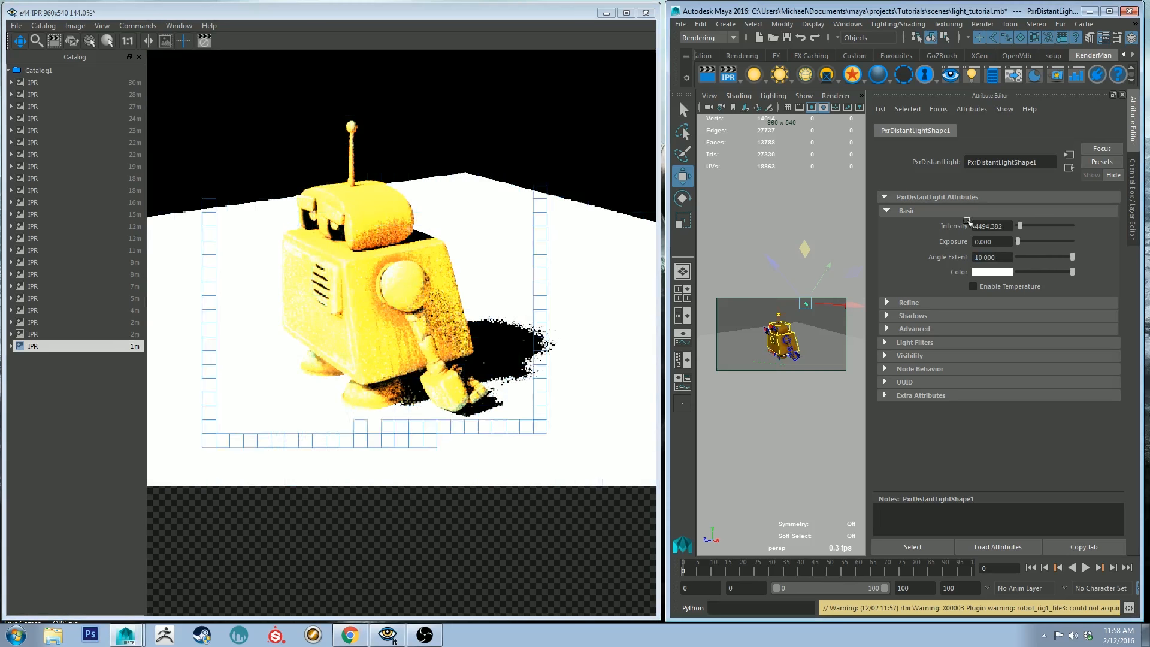
double_click(1012, 227)
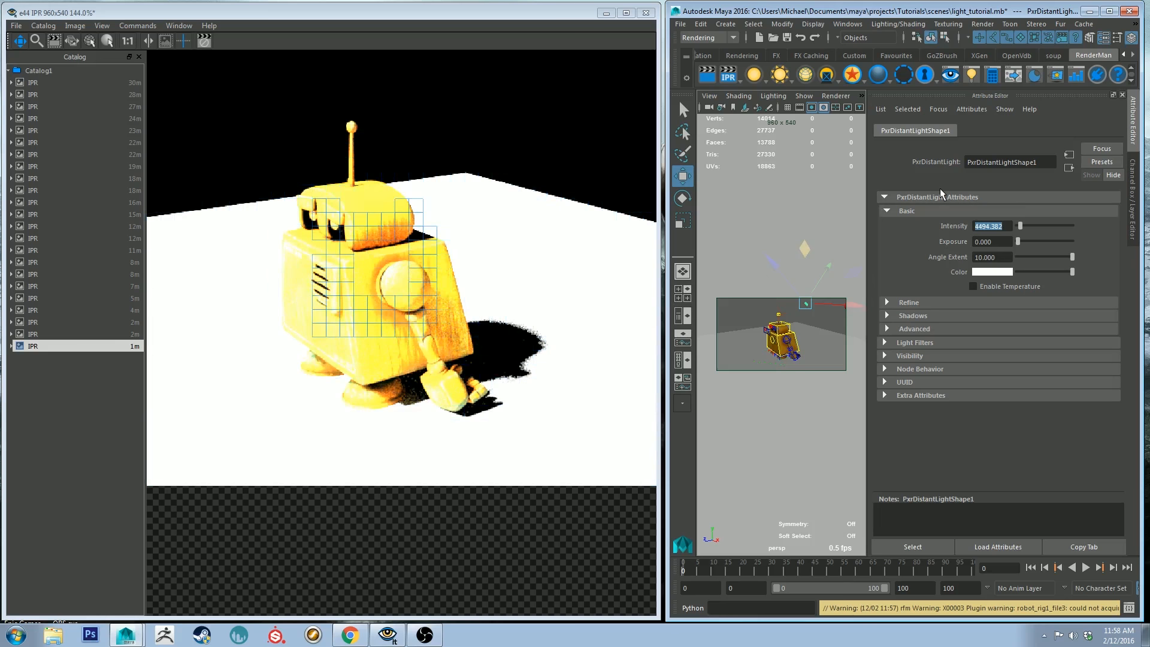
text(20)
key(Return)
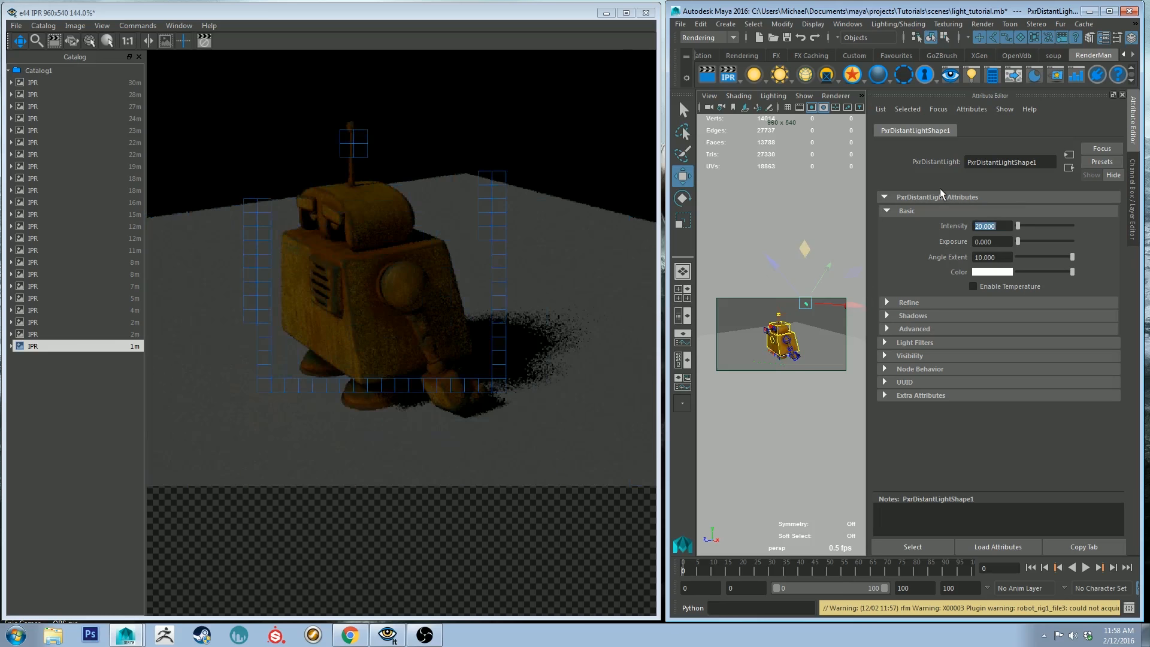
text(50)
key(Return)
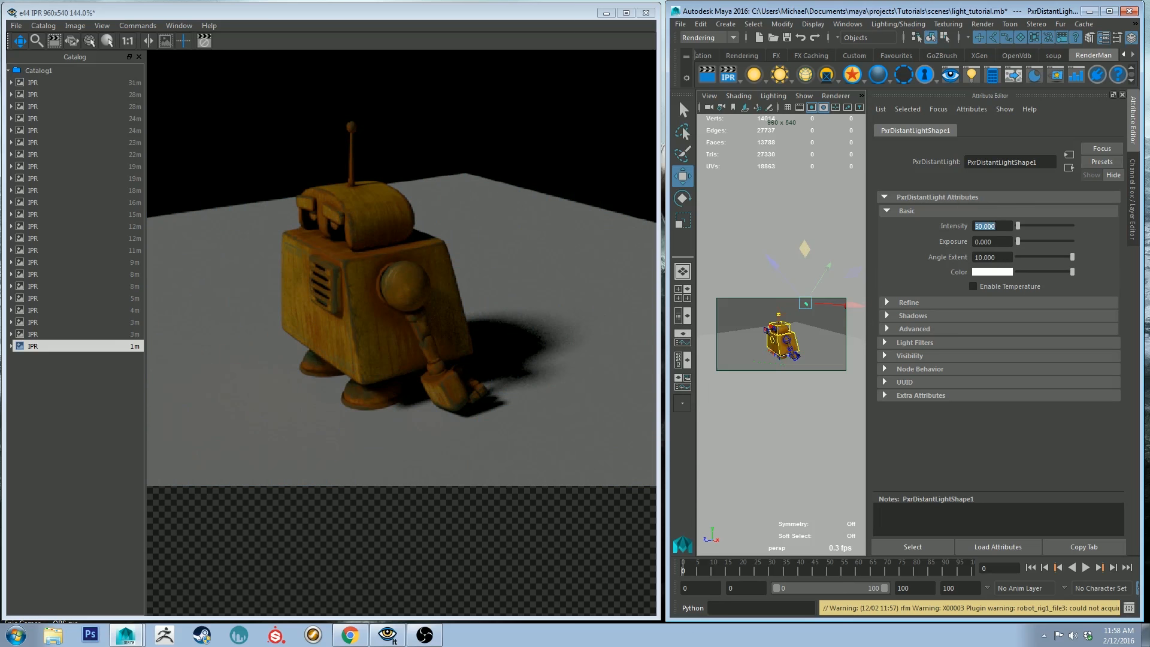
Test the distant light's Emission Focus at 5 and reset it to 0
click(907, 302)
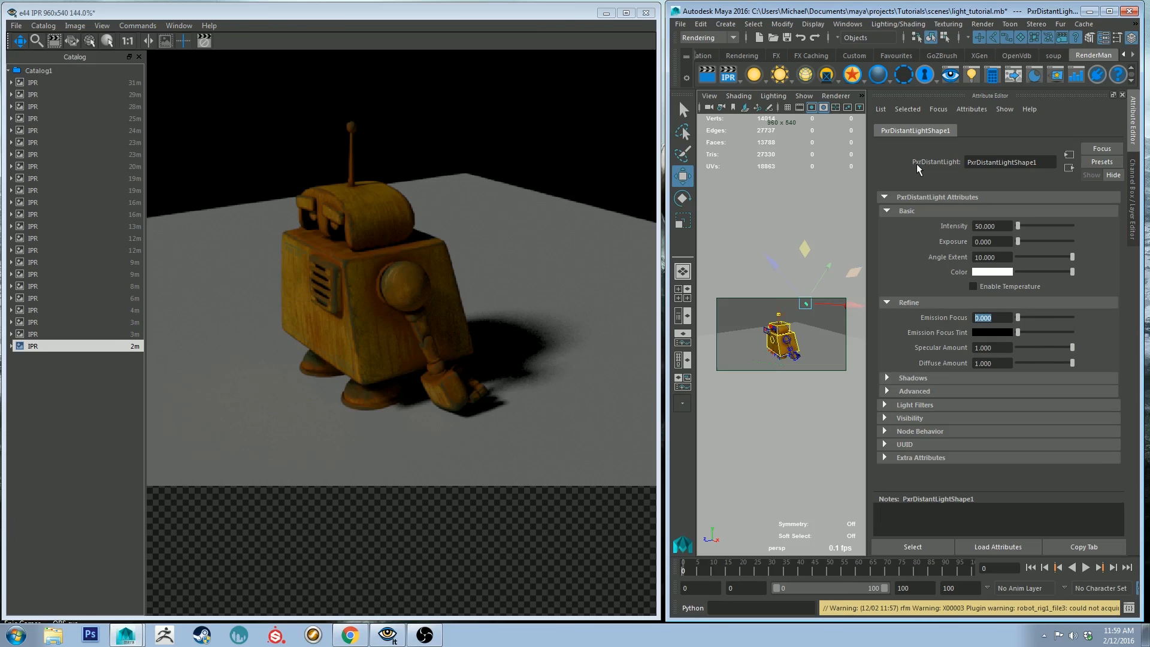
text(5)
key(Return)
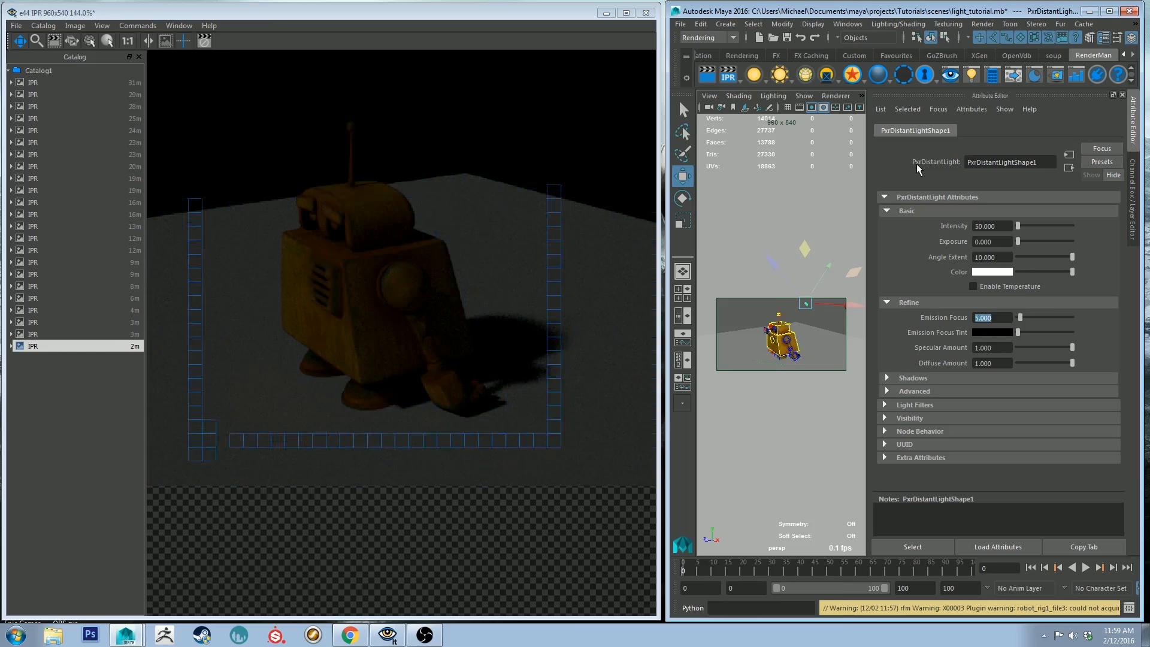
text(0)
key(Return)
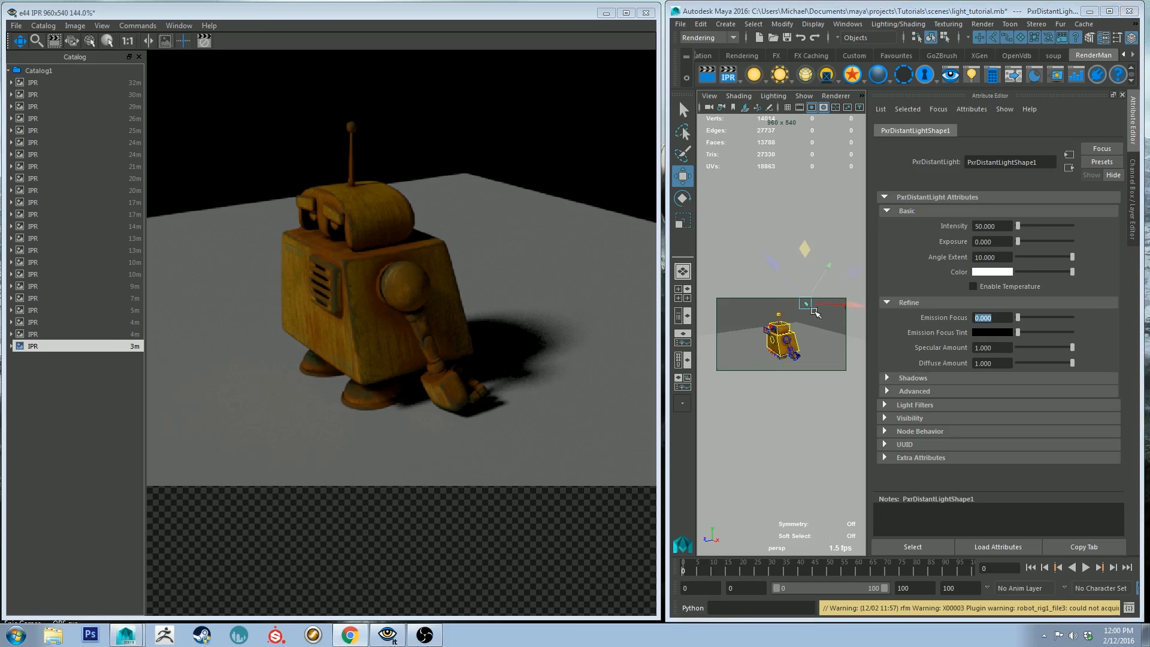
Delete the distant light and create a PxrSphereLight, moving it away from the robot's front and raising it above the floor
key(Delete)
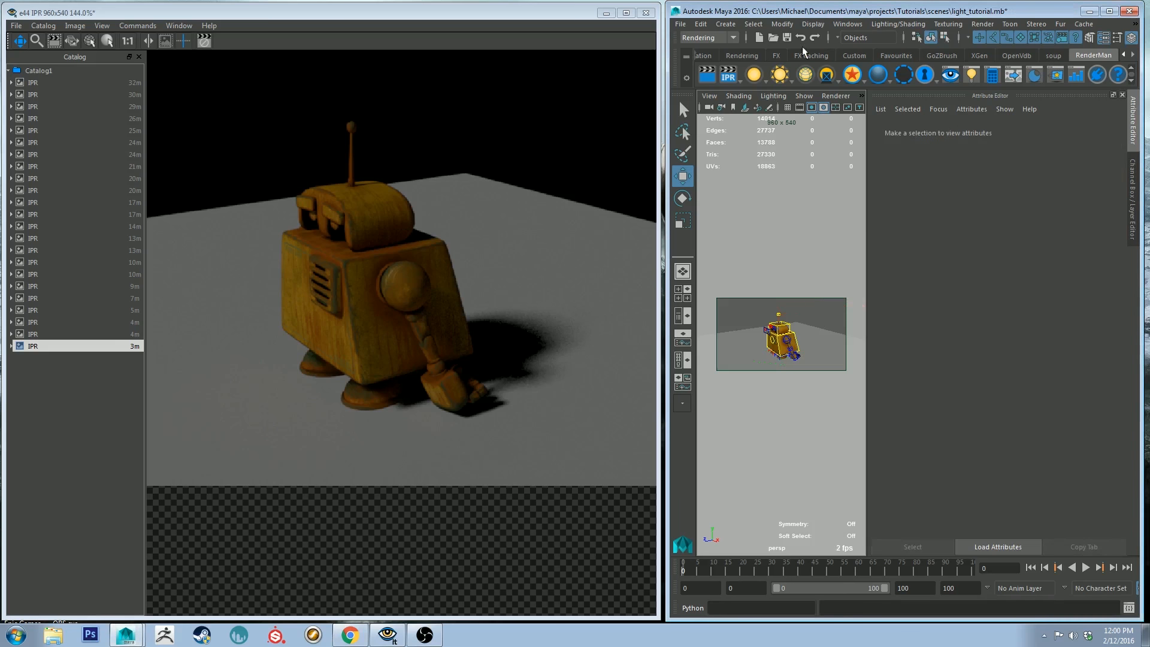
click(749, 78)
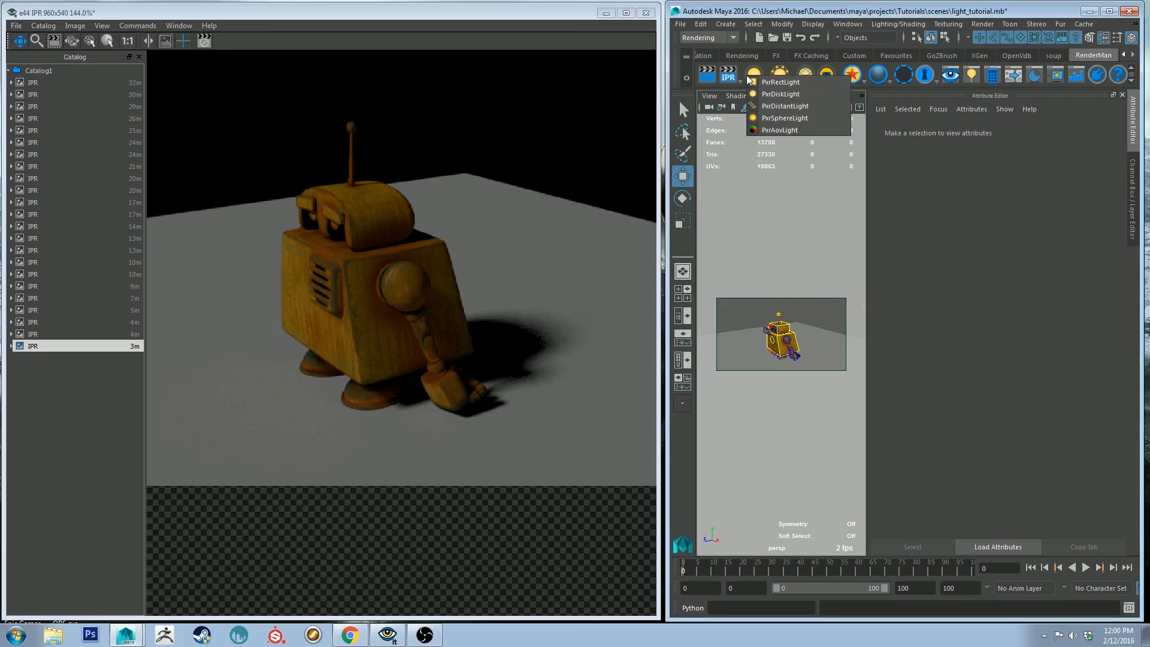
click(791, 119)
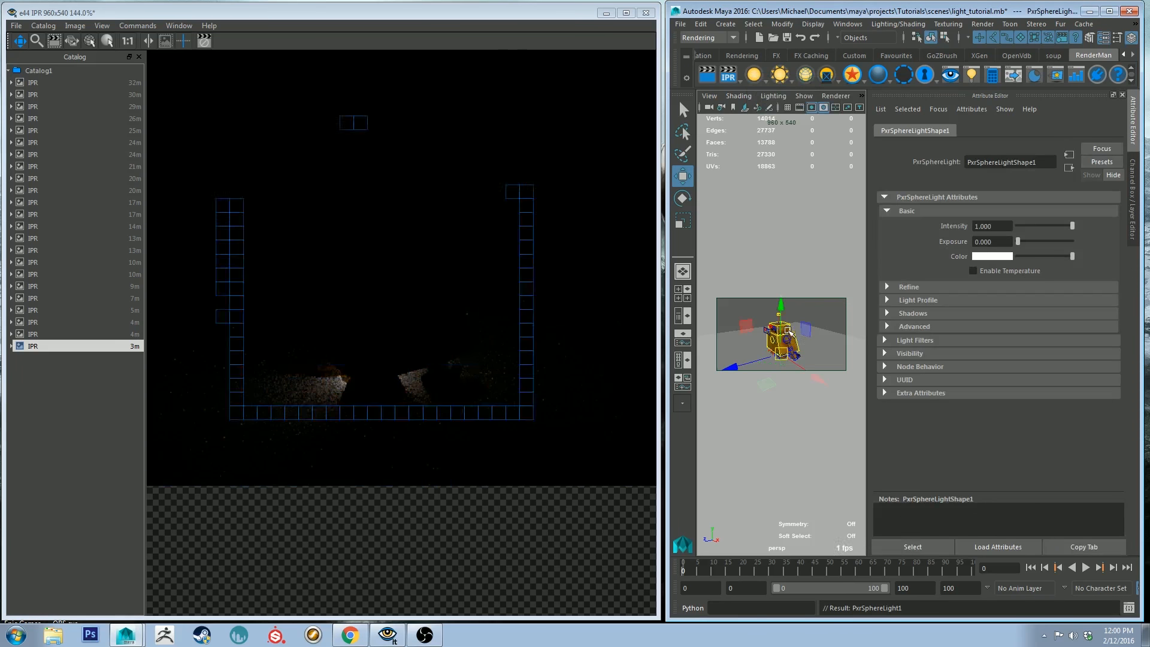
drag(750, 361, 709, 372)
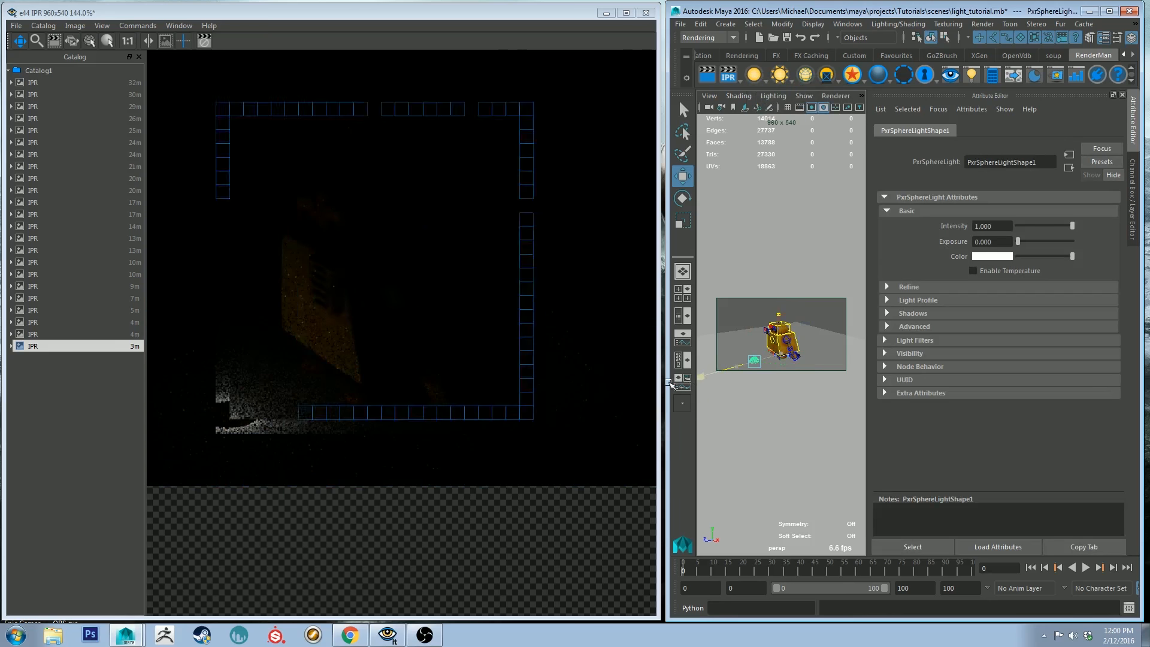
drag(733, 316, 727, 282)
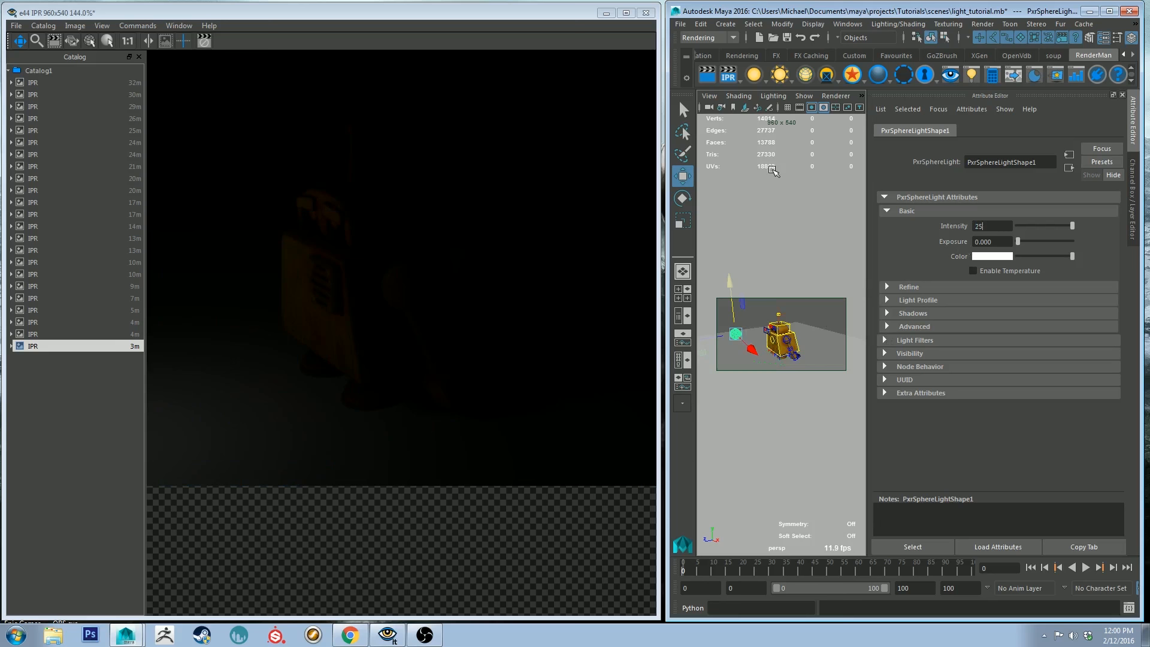
Set the sphere light's Intensity to 25 and its Exposure to 1
key(Tab)
text(1)
key(Return)
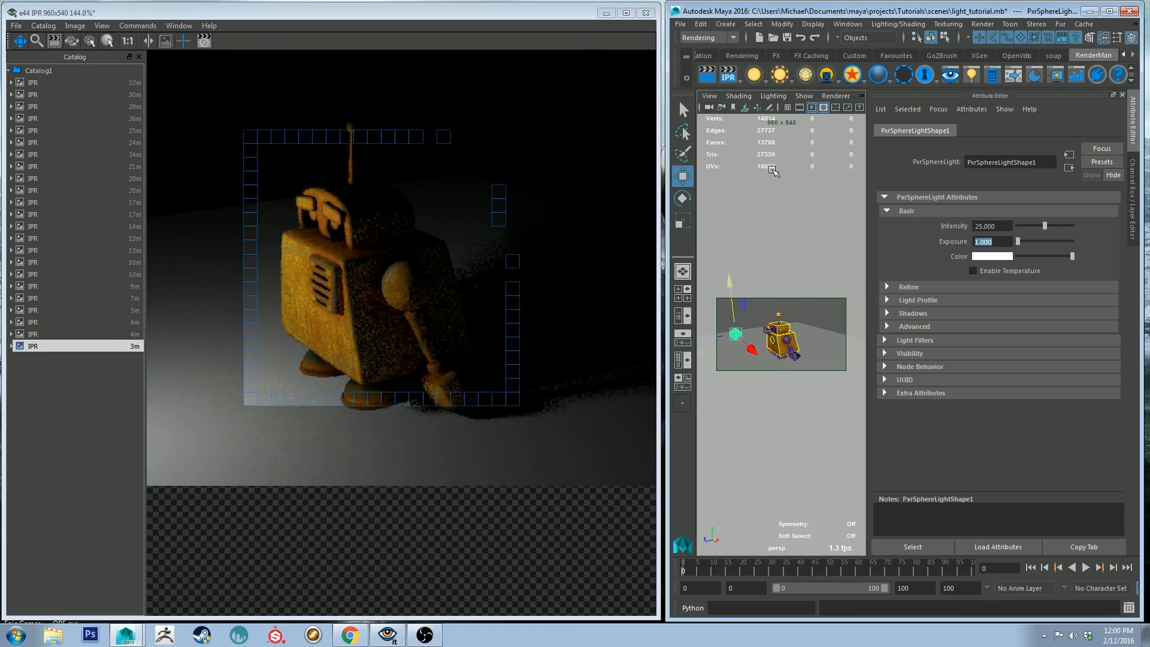
Turn on Camera Visibility for the sphere light, with the light in the camera's view
alt+drag(801, 258, 726, 308)
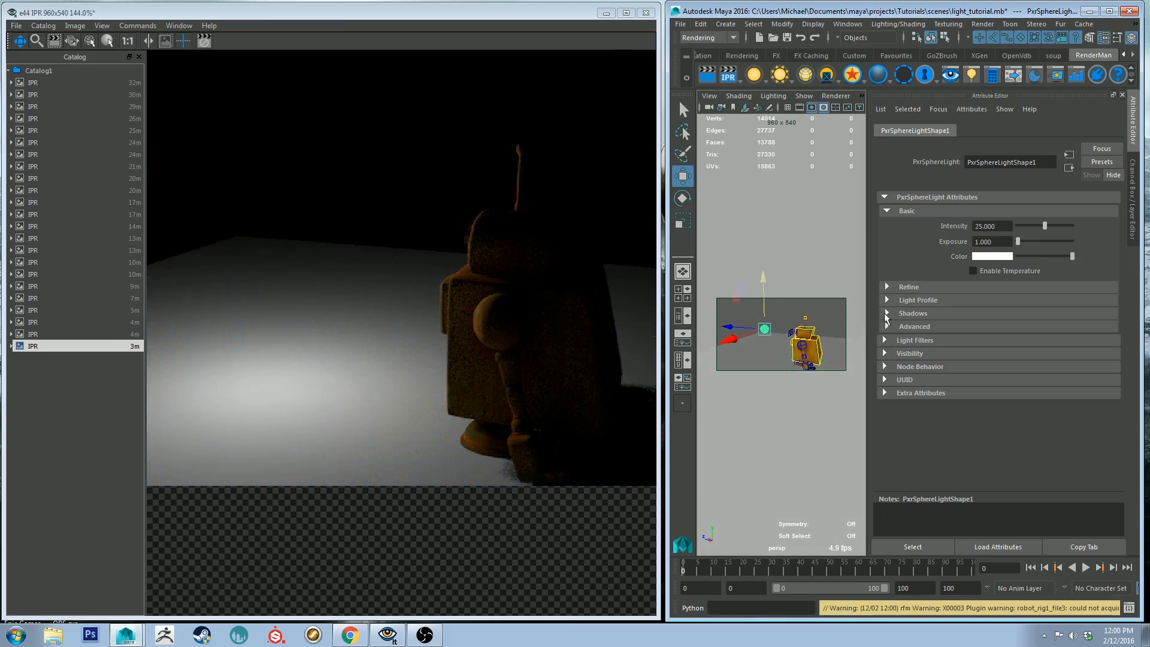
click(910, 353)
click(989, 373)
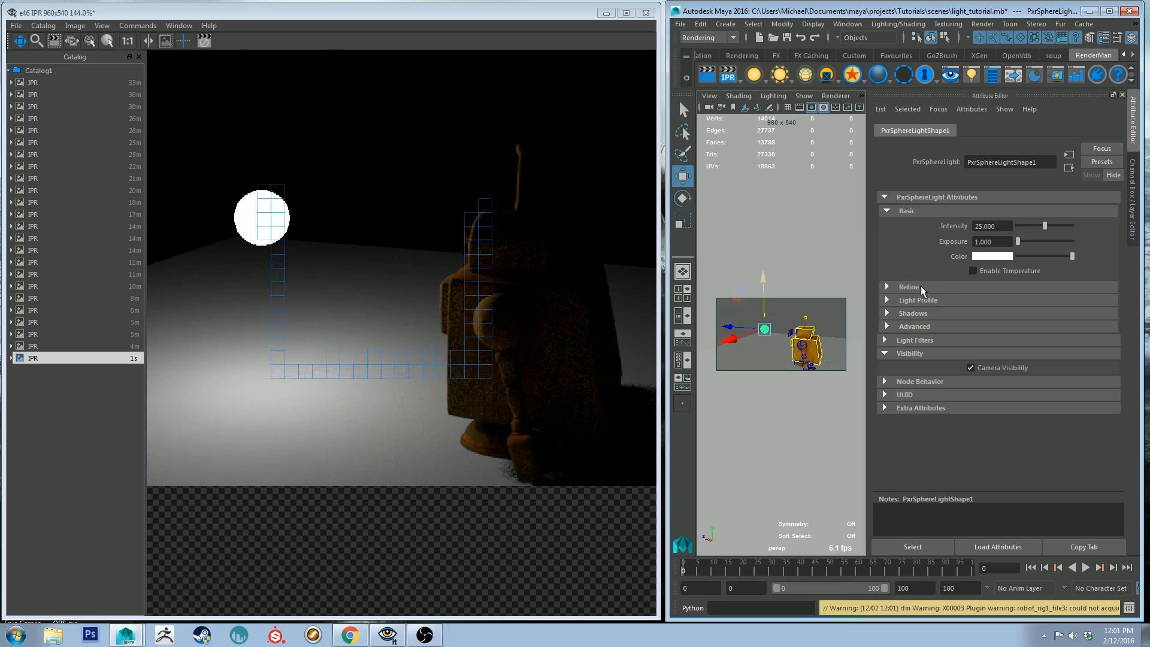
click(921, 286)
click(921, 285)
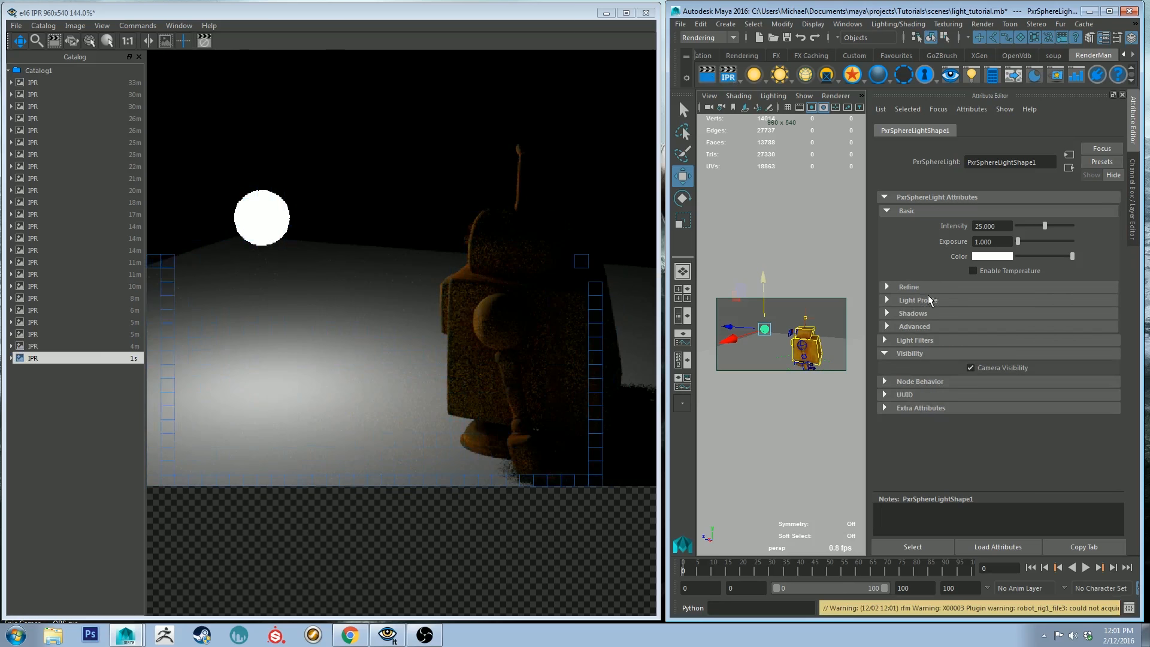
click(927, 297)
click(917, 299)
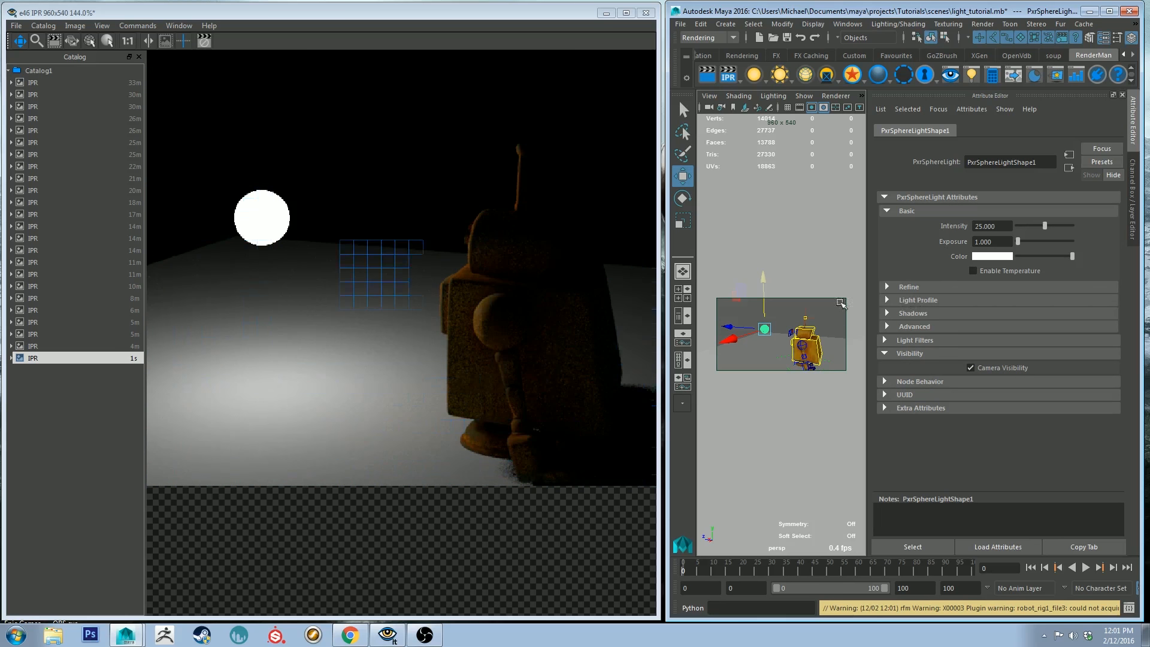
Scale the sphere light up to about twice its size, stretch it vertically, and restart the IPR render
key(e)
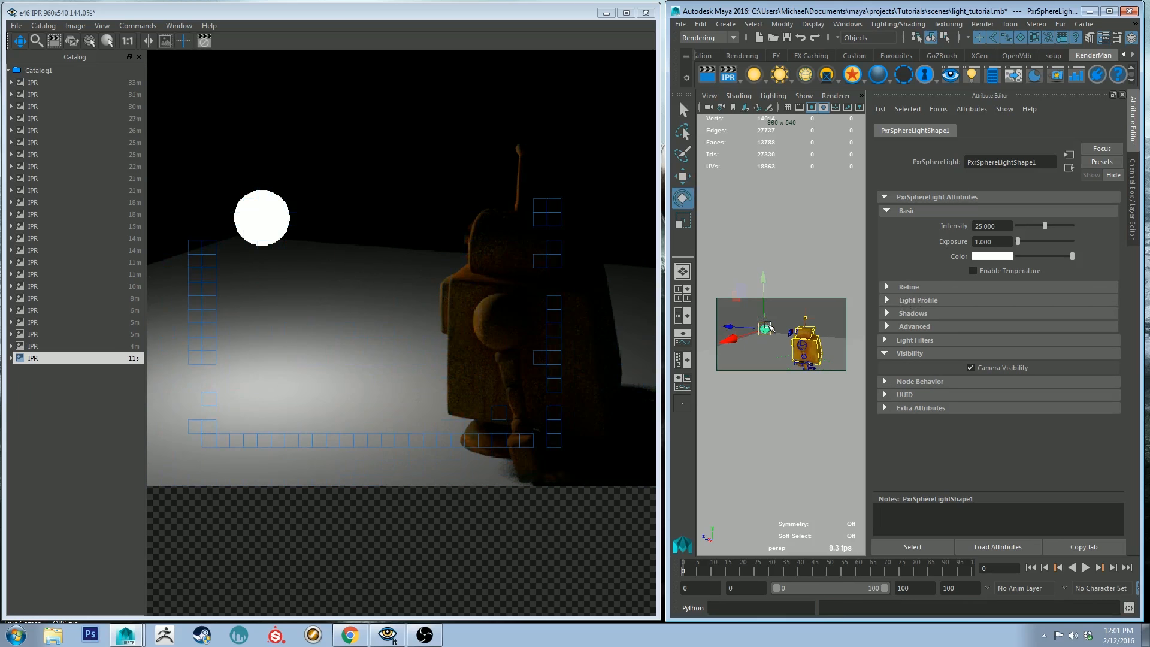
key(r)
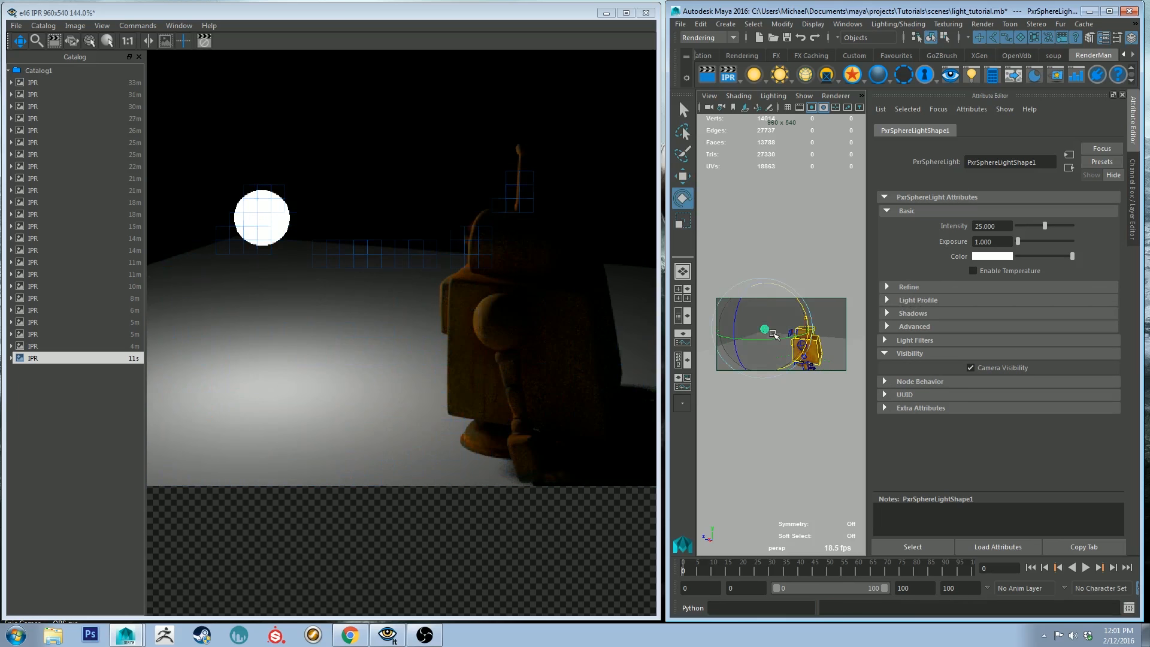
drag(767, 327, 806, 358)
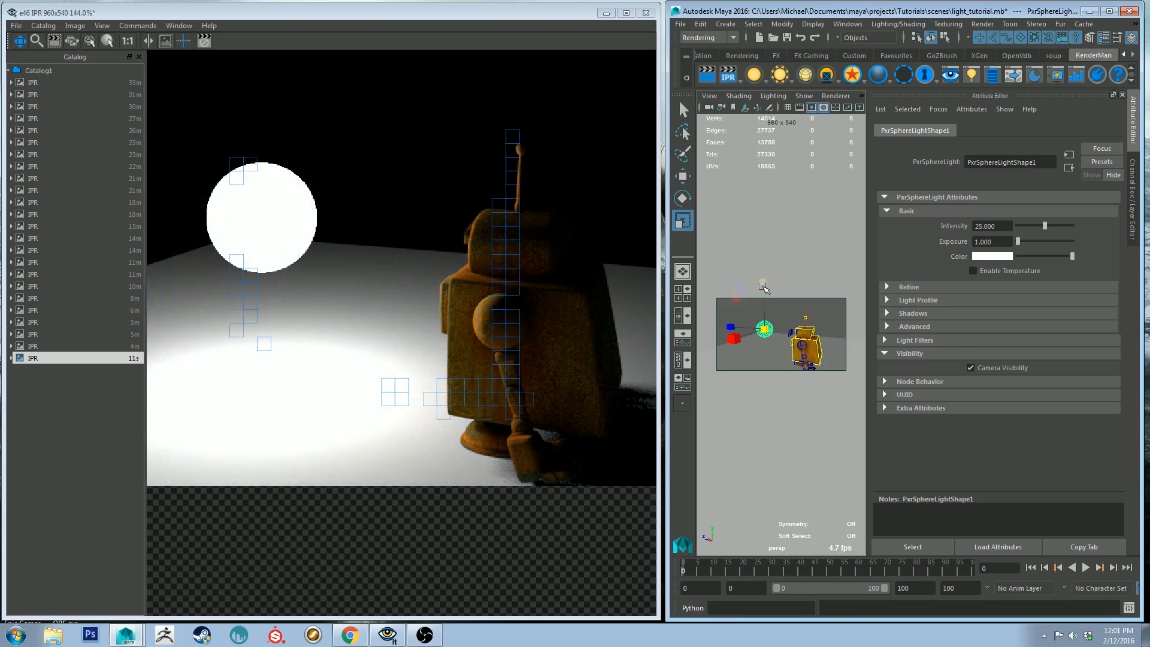
drag(761, 281, 769, 220)
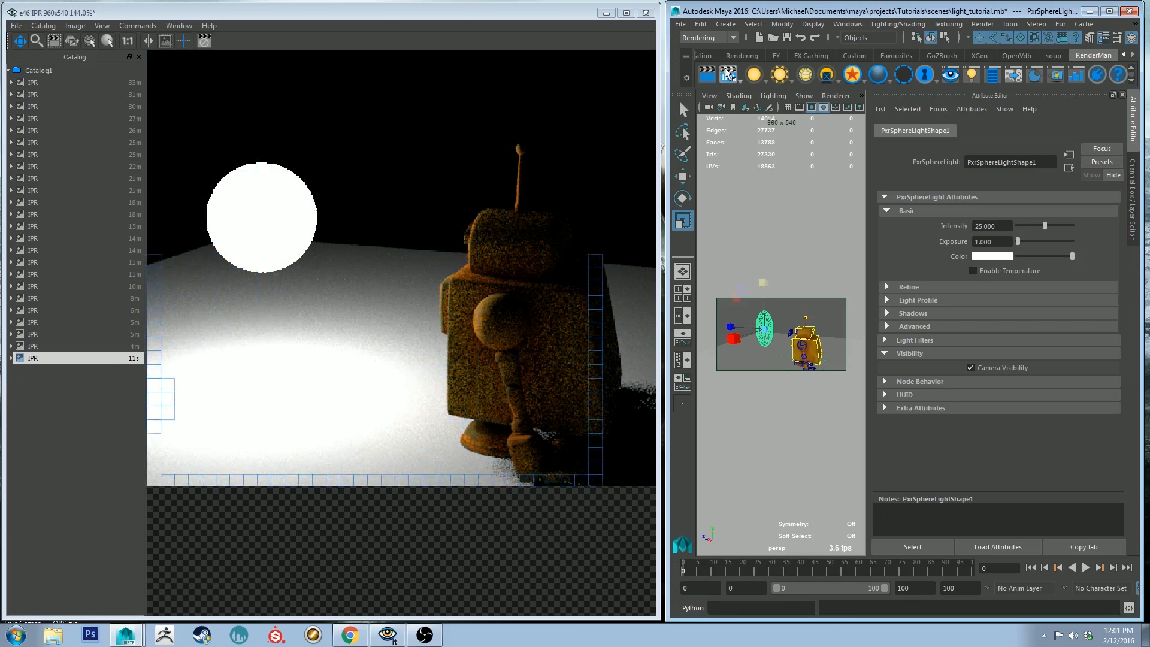
click(728, 75)
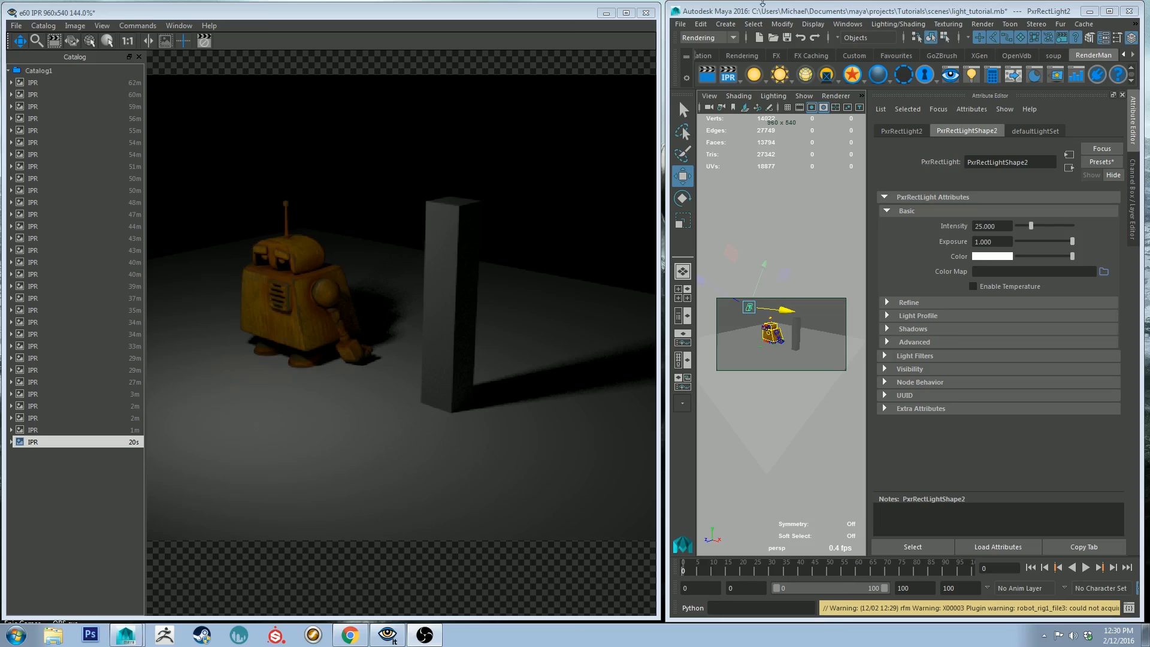
Open object-centric light linking in the Relationship Editor and unlink PxrRectLight2 from the pillar pCube1
click(847, 24)
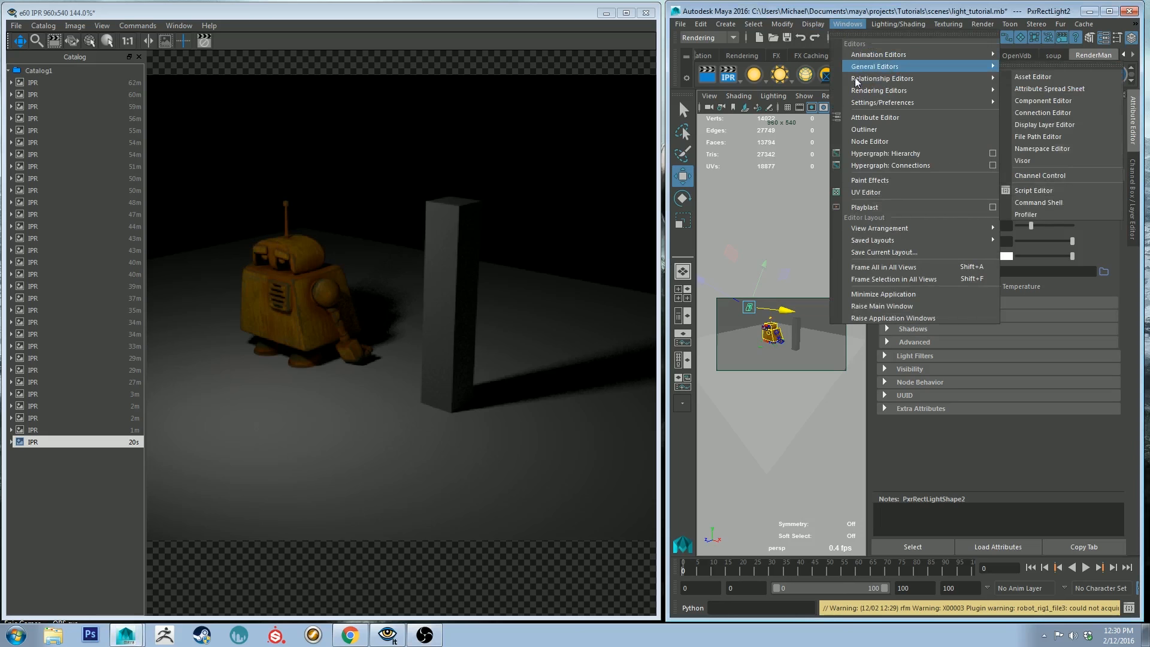
mouse_move(862, 79)
mouse_move(1029, 187)
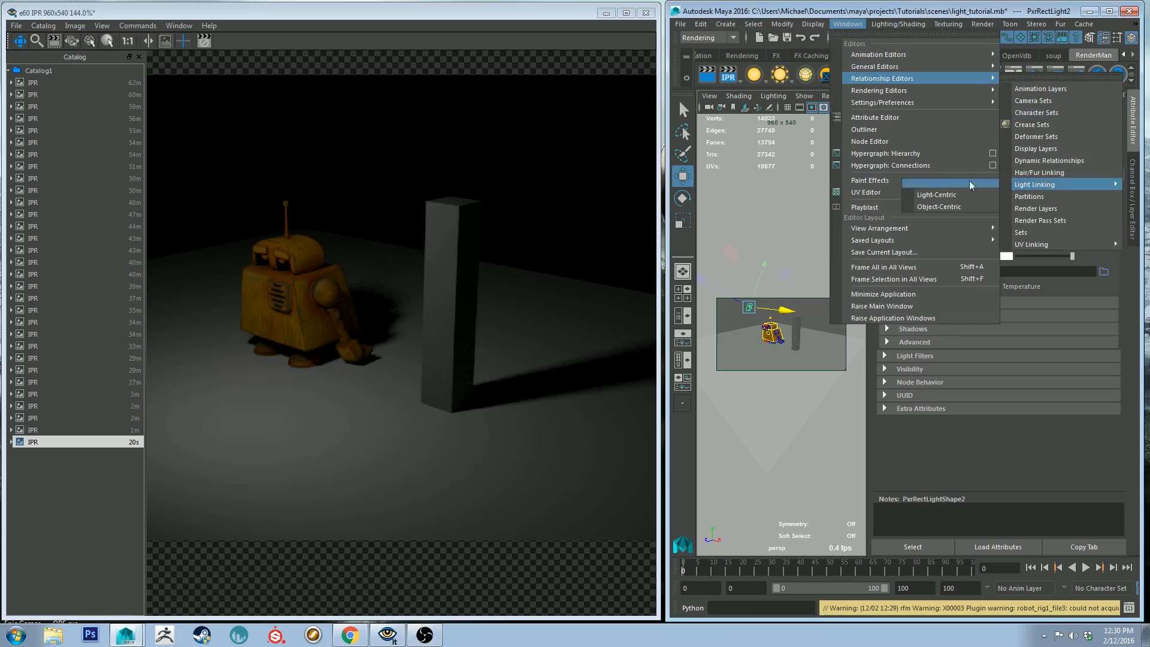
click(946, 206)
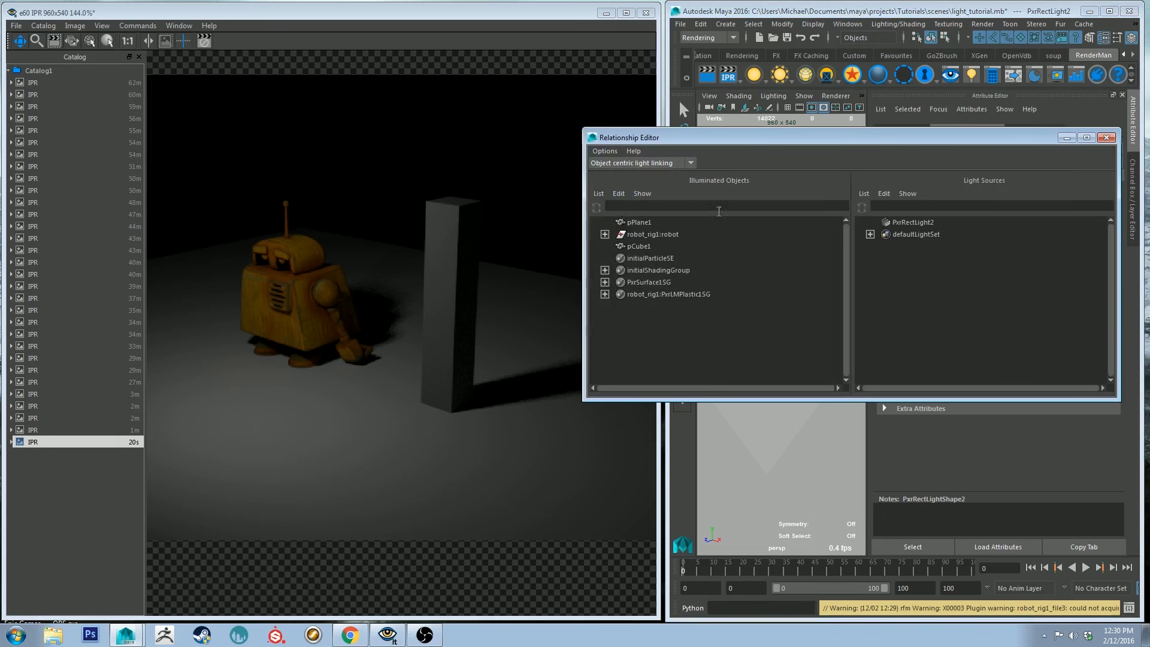
click(639, 246)
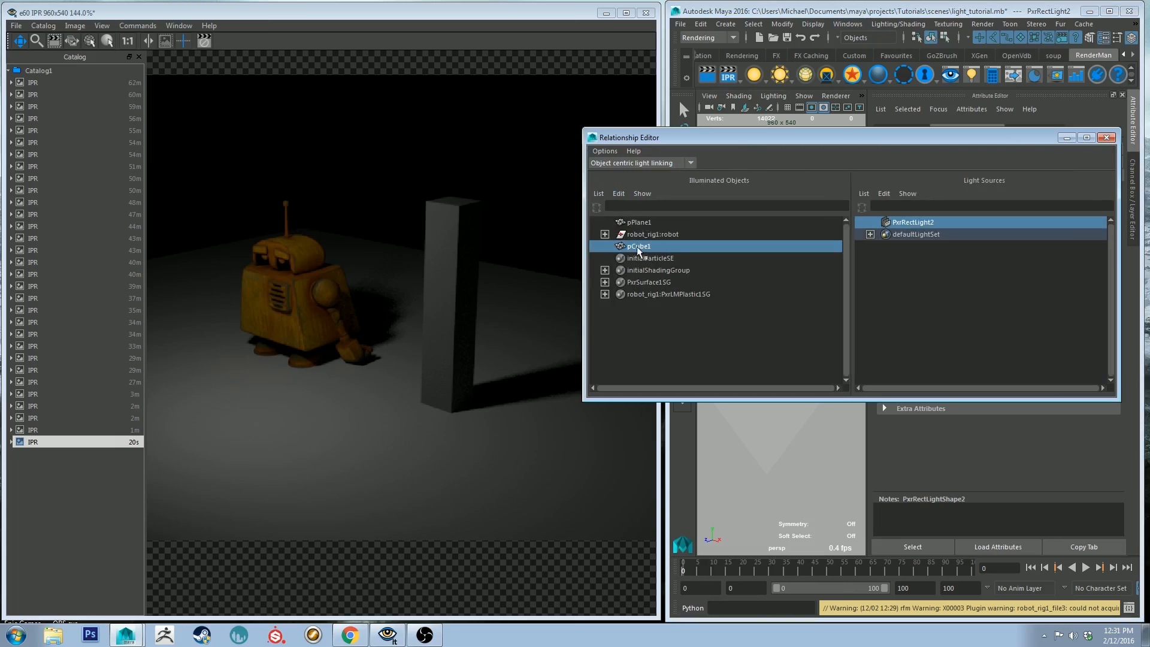
click(896, 222)
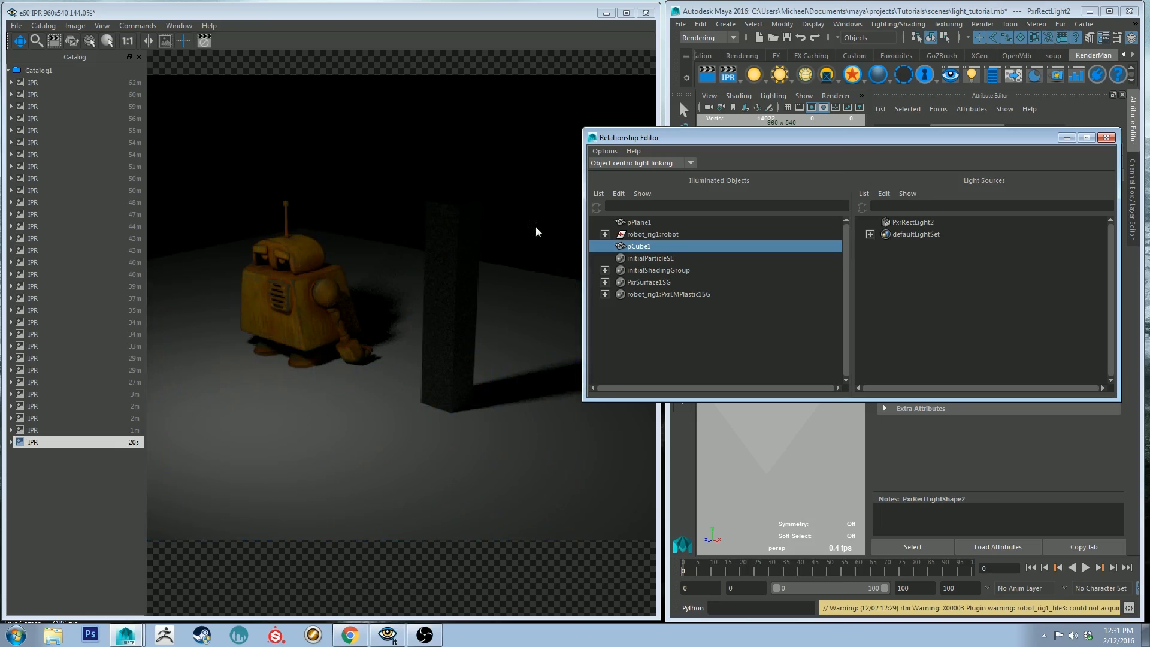
Unlink PxrRectLight2 from the floor pPlane1 and examine the robot and the floor around it in the IPR render
click(639, 222)
click(942, 221)
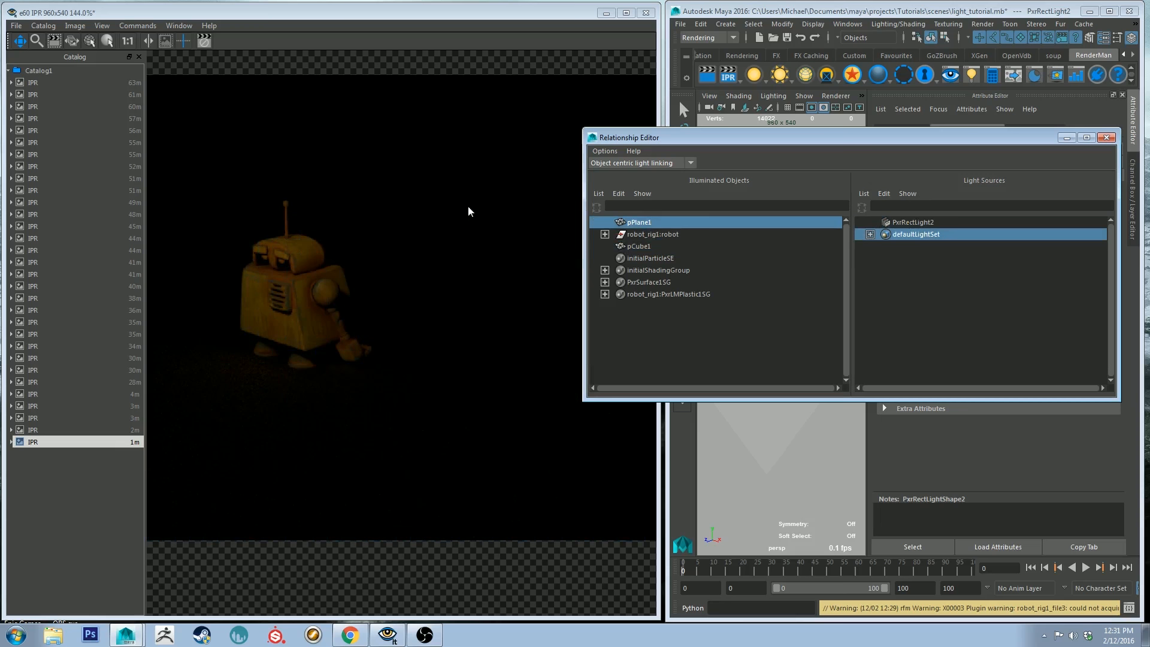
click(248, 363)
scroll(225, 375, up, 5)
drag(224, 375, 613, 312)
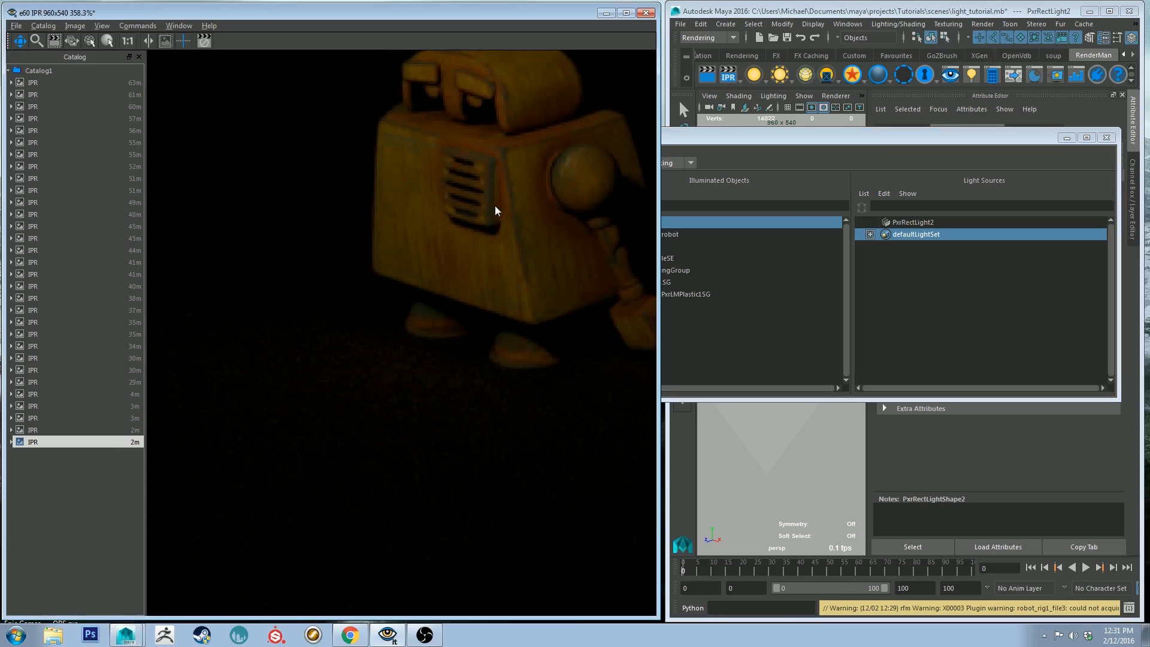
scroll(494, 209, down, 4)
drag(545, 249, 461, 242)
scroll(461, 243, down, 1)
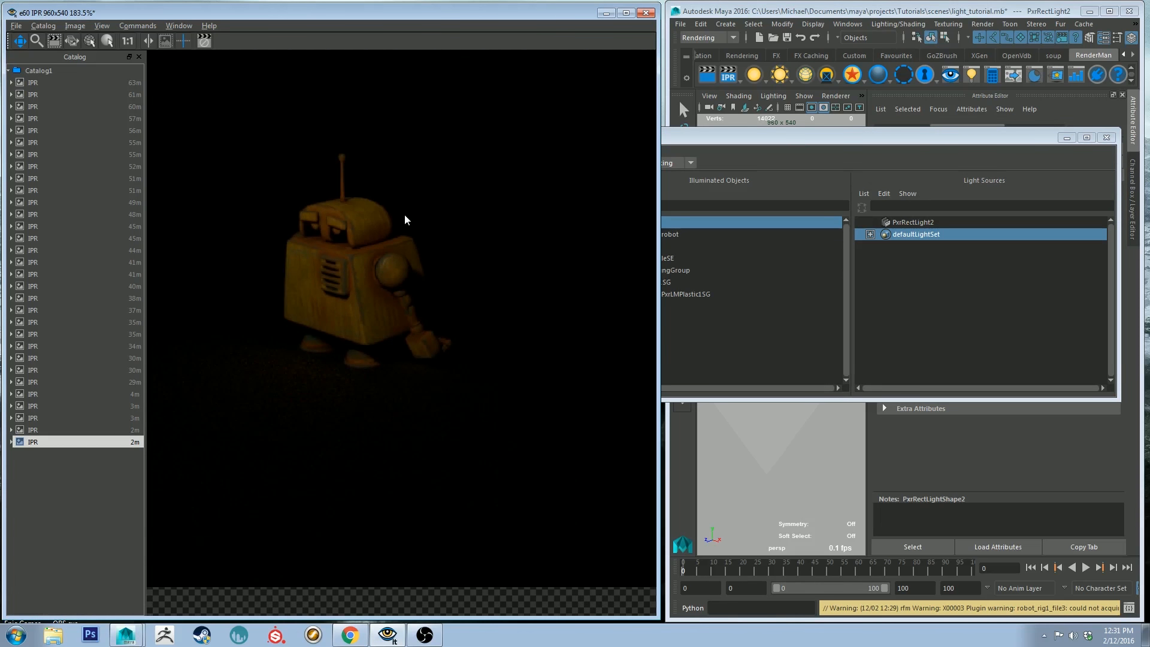
drag(405, 217, 424, 241)
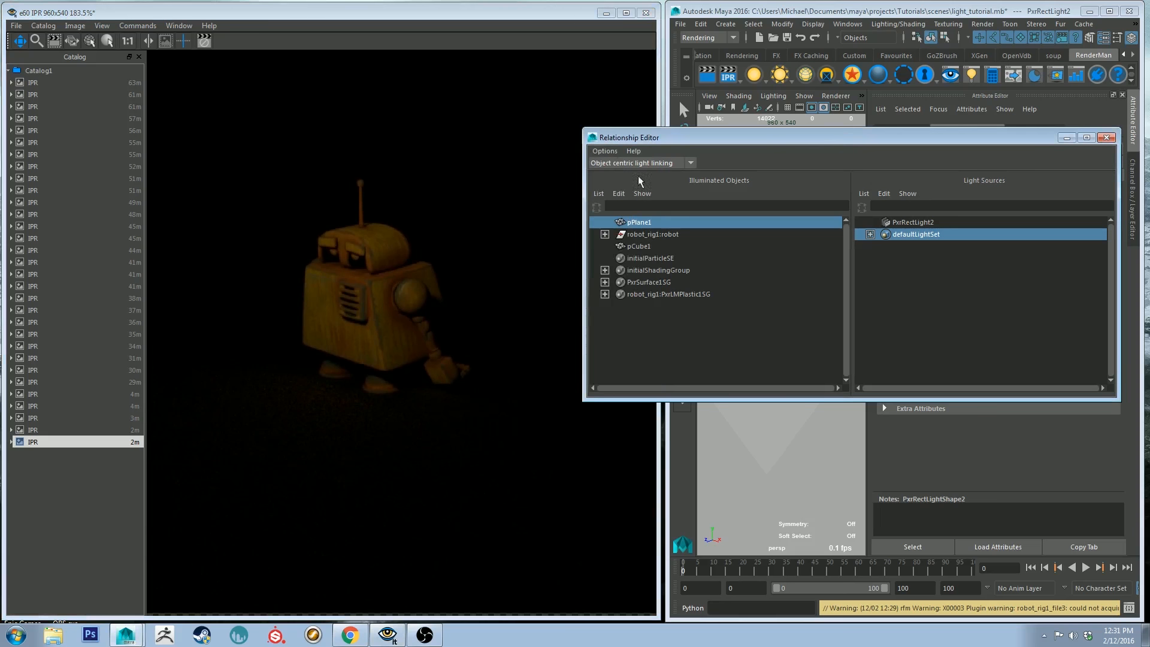
Relink PxrRectLight2 to both the floor pPlane1 and the pillar pCube1, and close the Relationship Editor
click(908, 221)
click(655, 245)
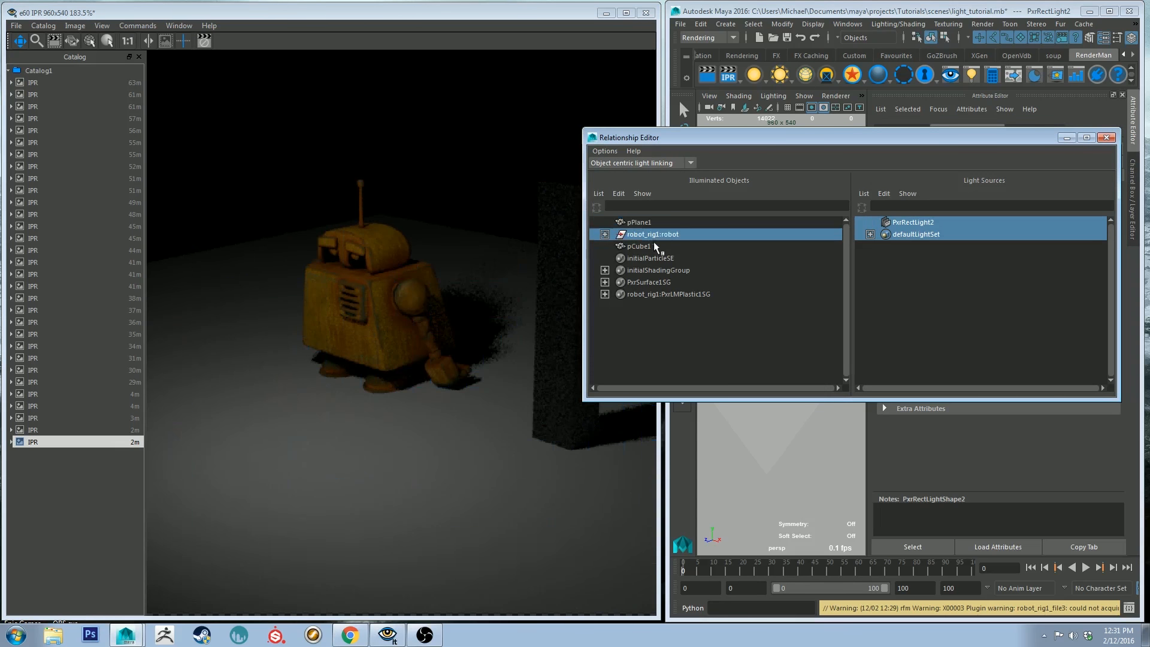
click(922, 223)
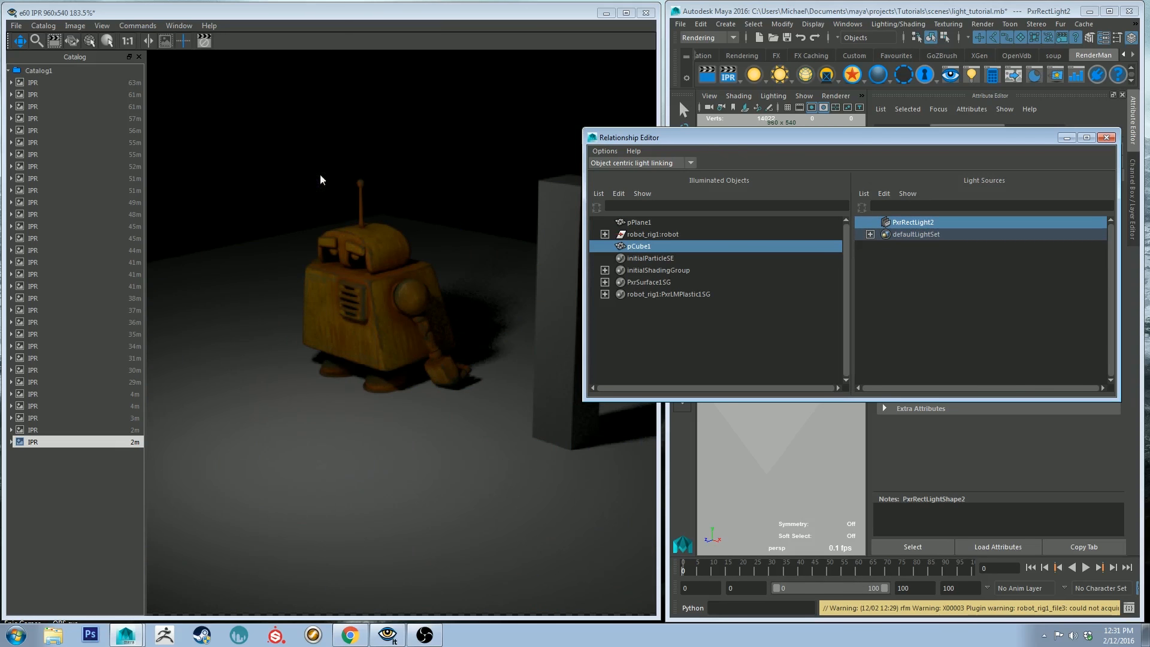
click(1108, 139)
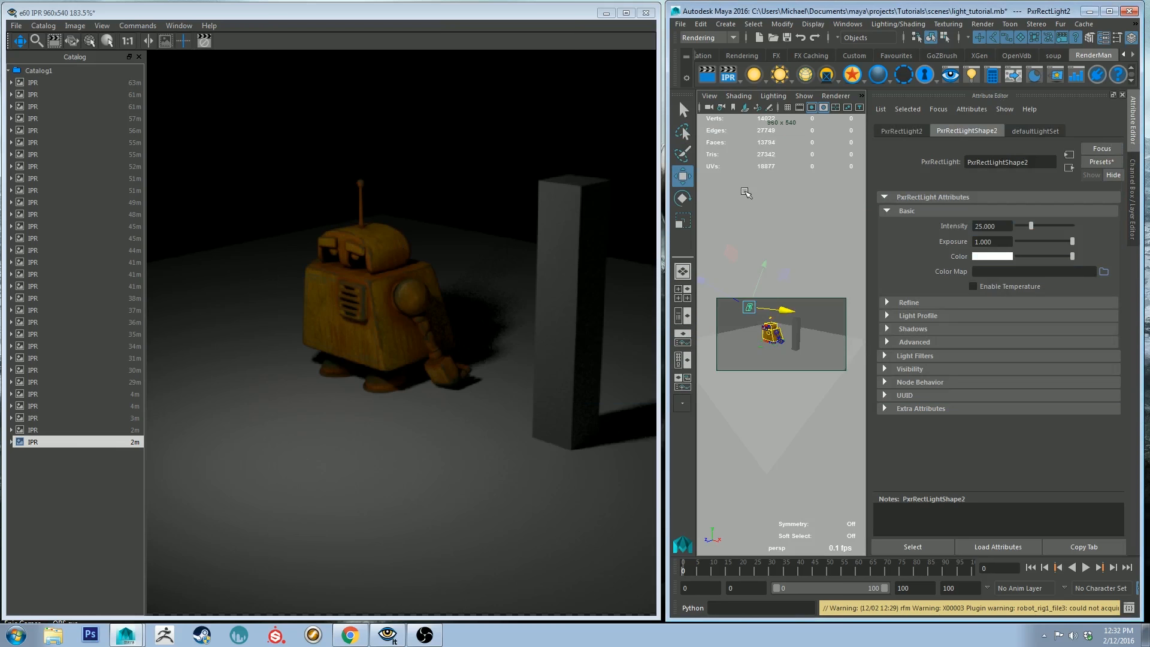